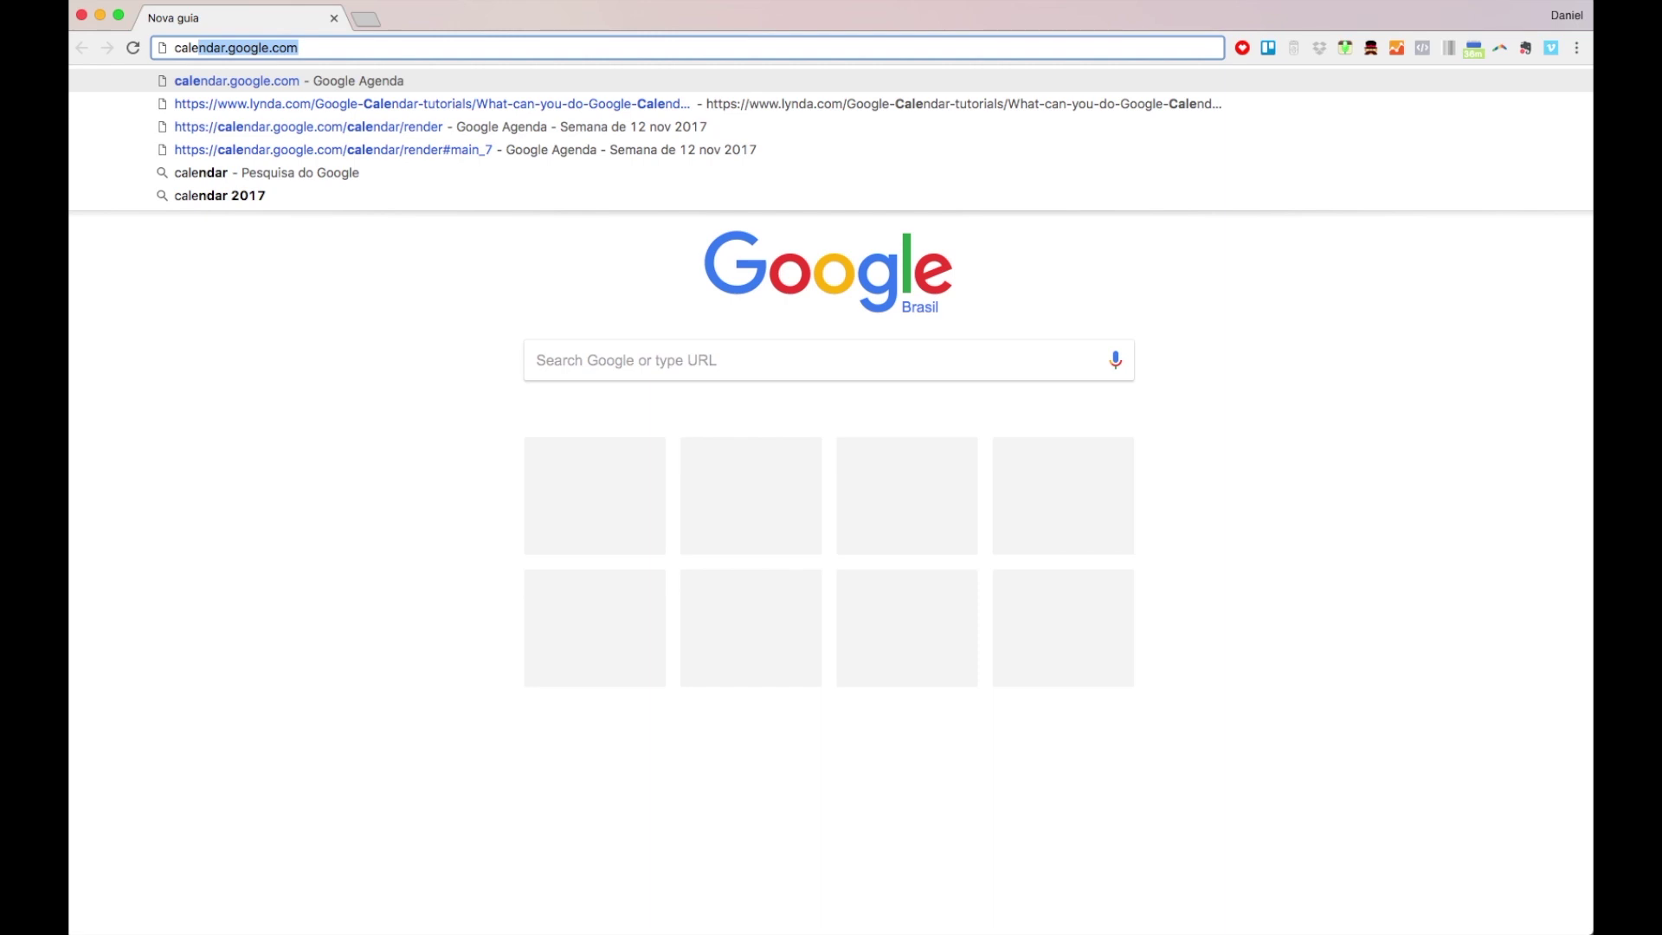
# Step: Open calendar.google.com and look at which account is signed in
pyautogui.press('Return')
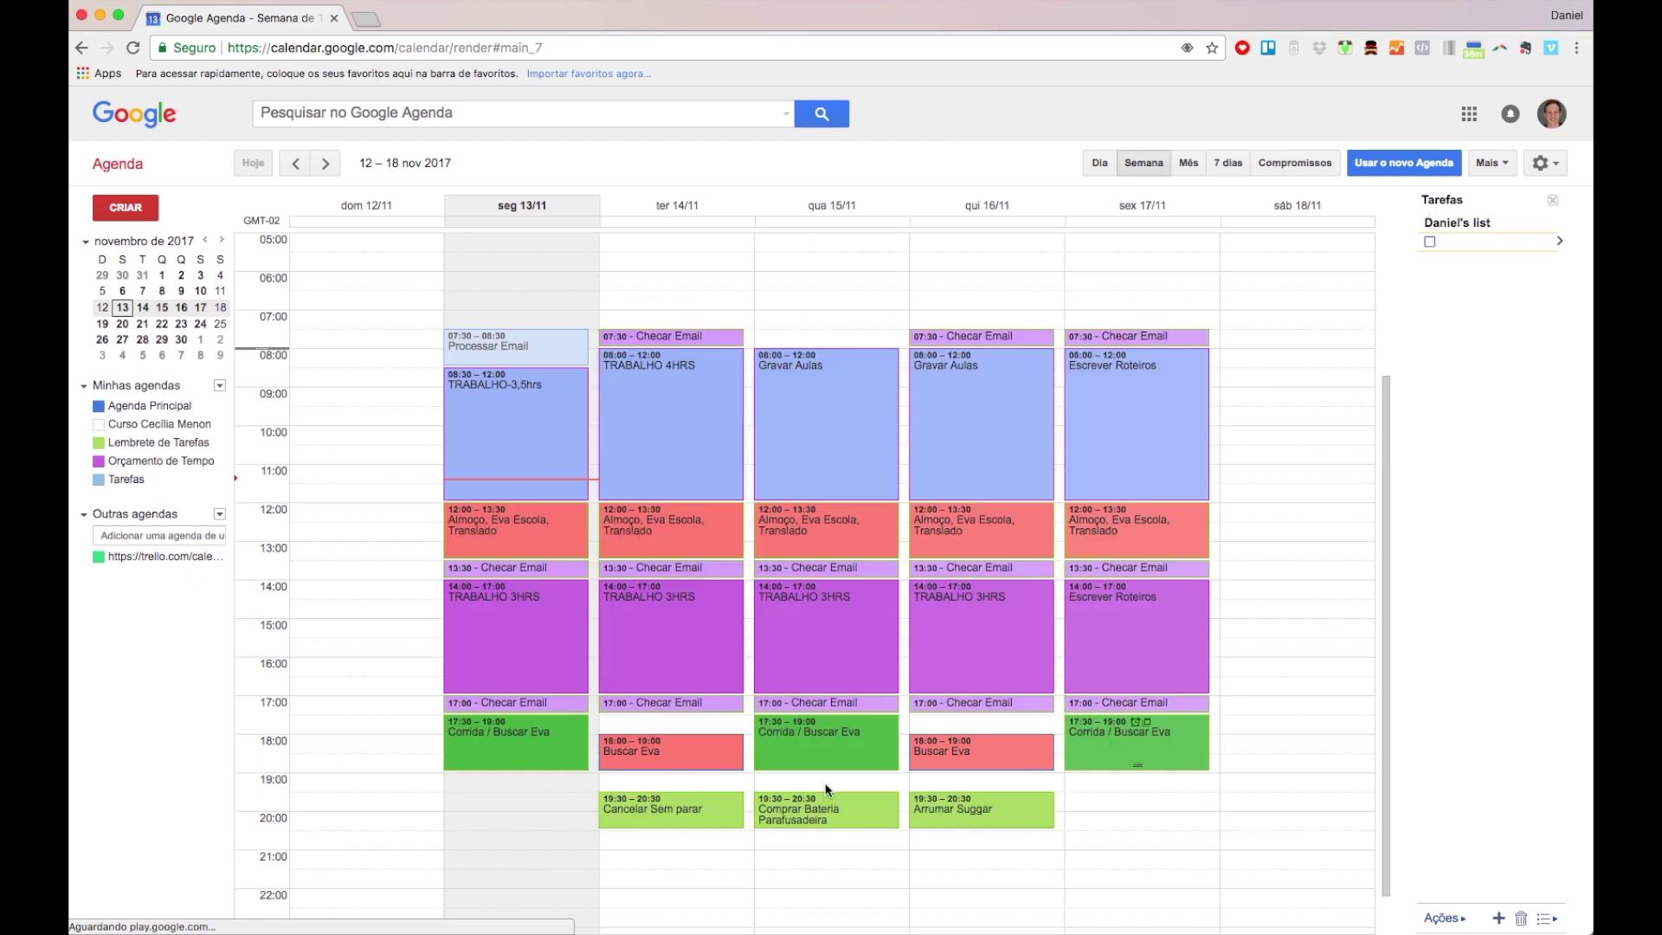
pyautogui.click(1555, 124)
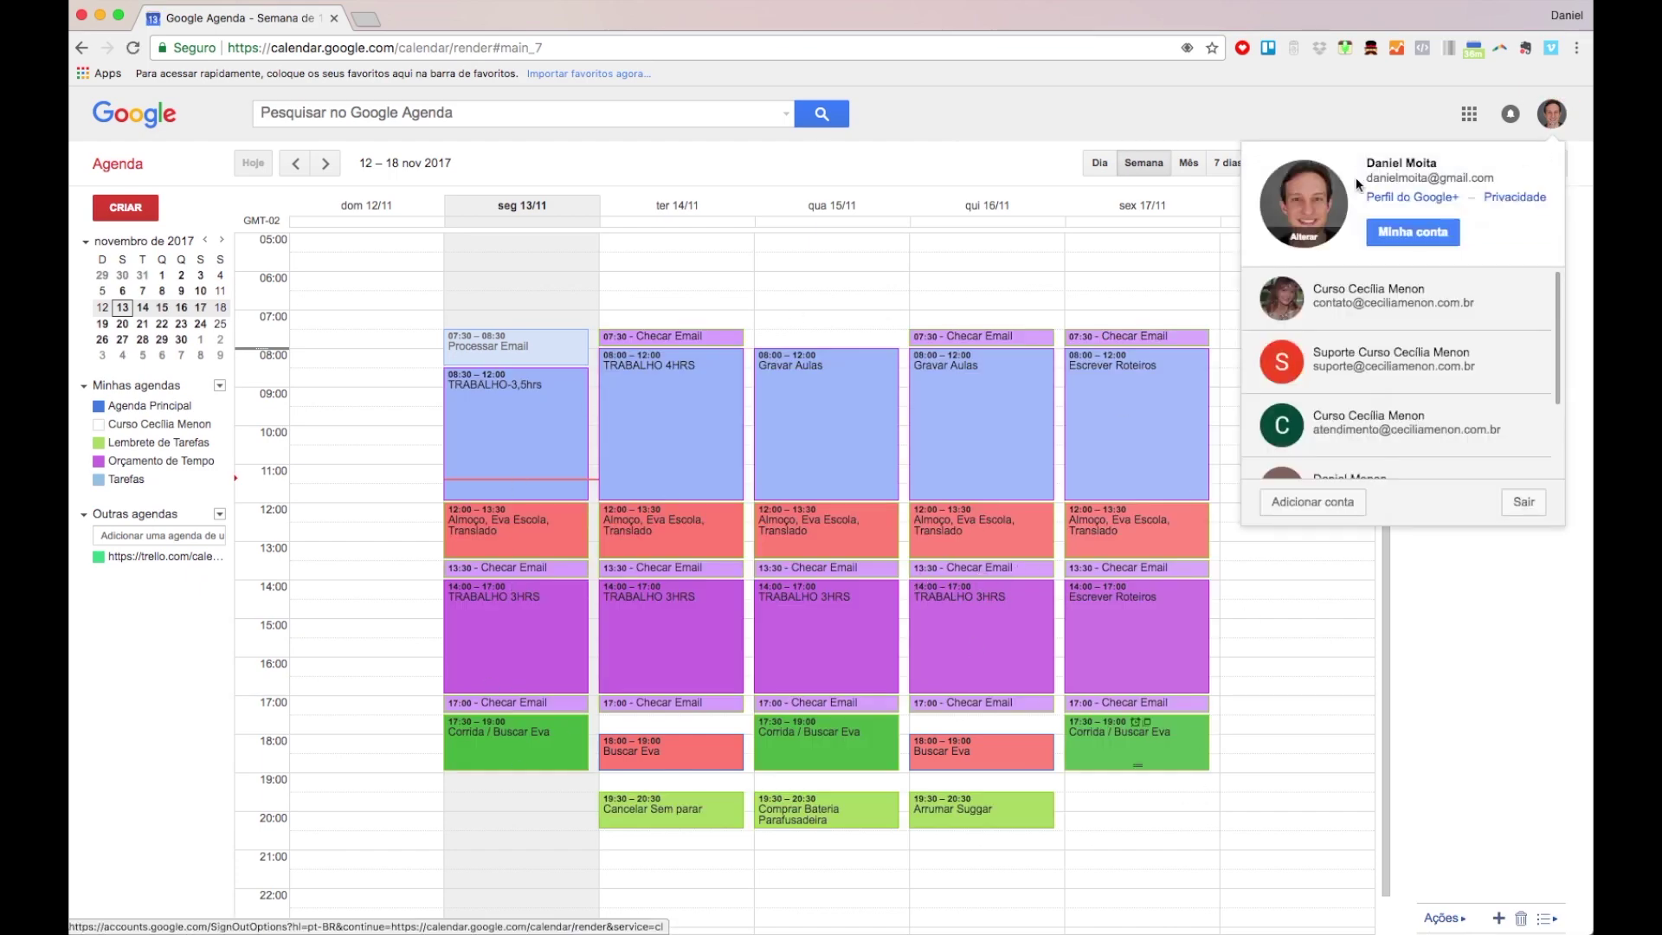
pyautogui.click(1555, 118)
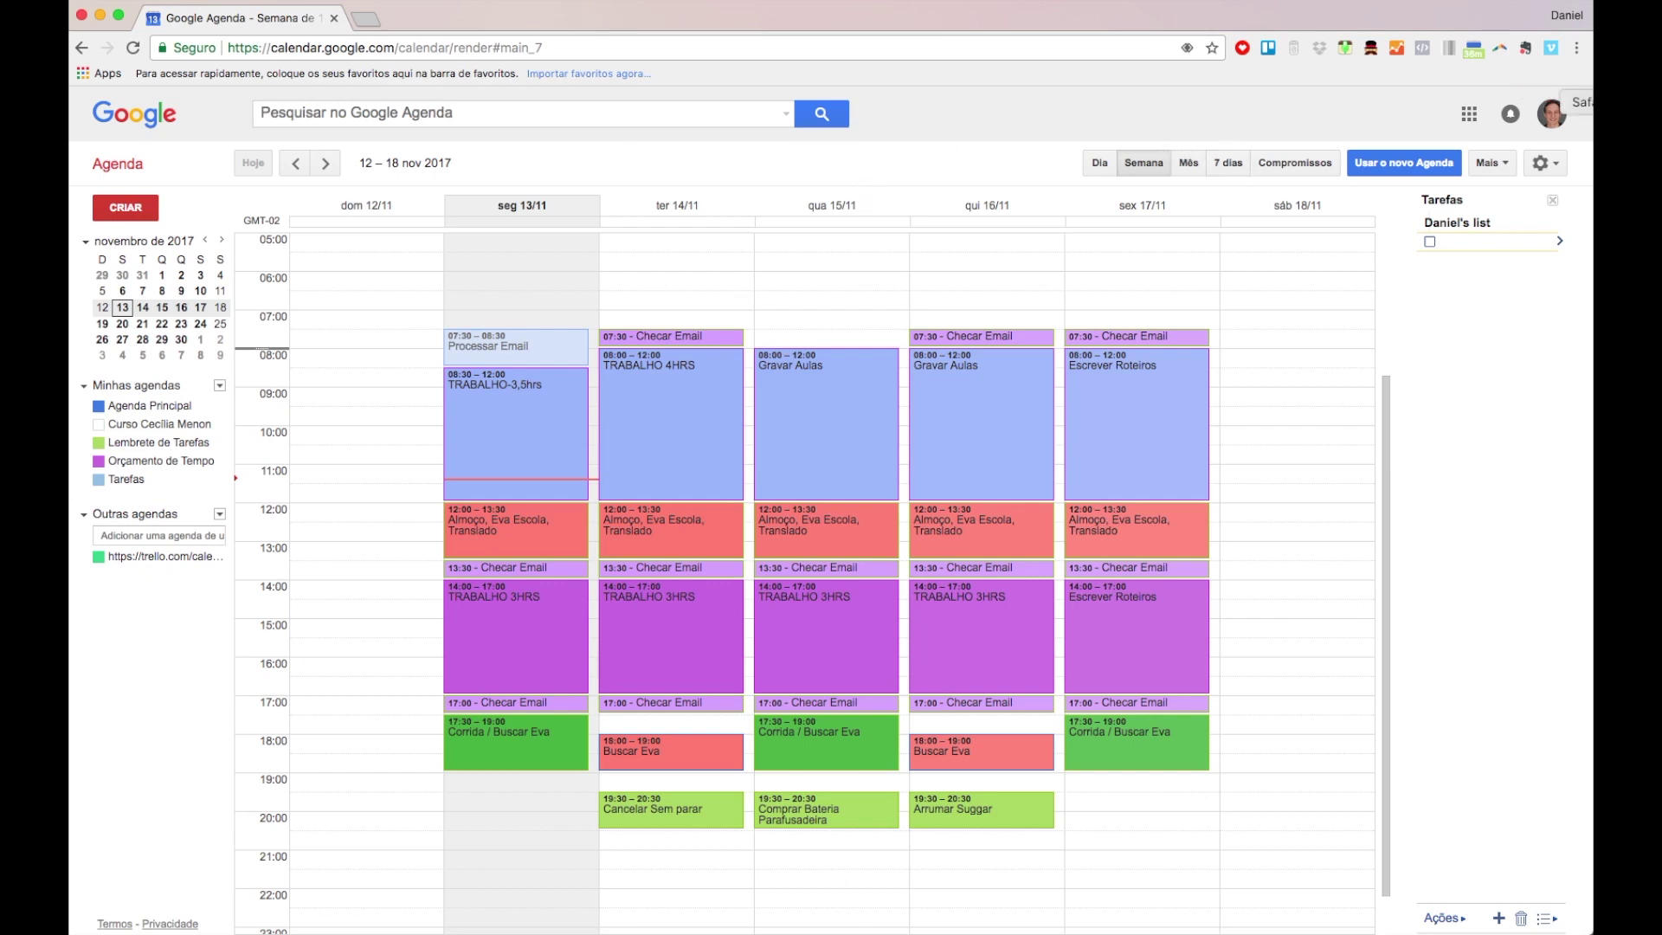
# Step: Open the calendar of the fourth account in the list of other signed-in accounts
pyautogui.click(1551, 114)
pyautogui.scroll(-1, 1401, 389)
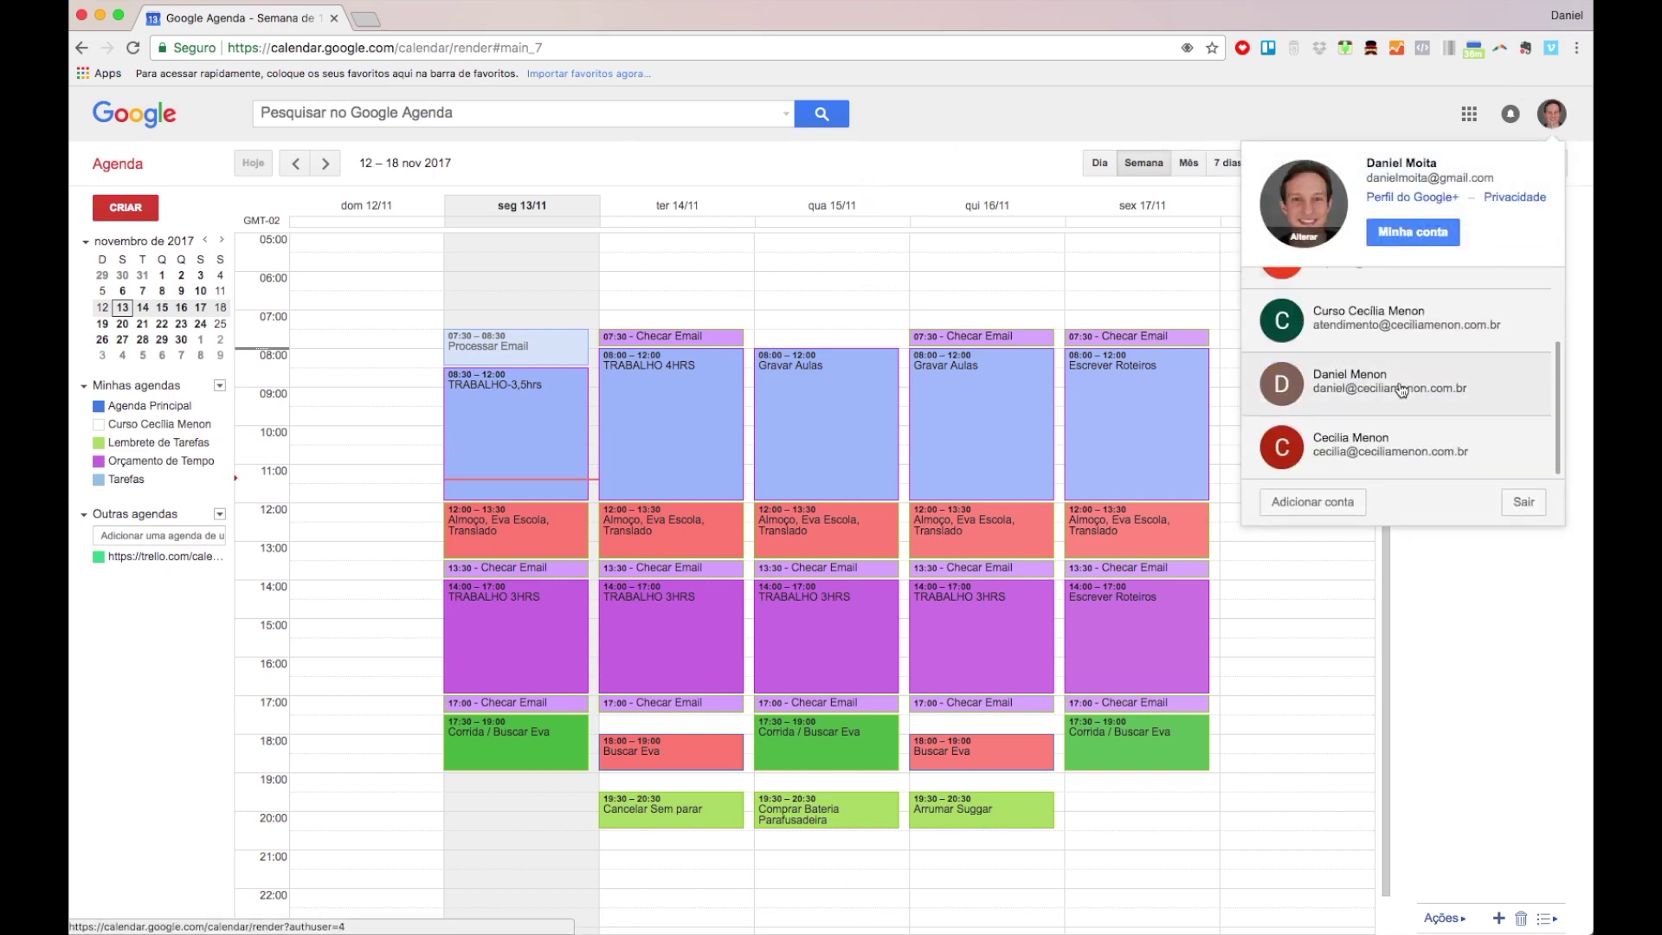
pyautogui.click(1391, 388)
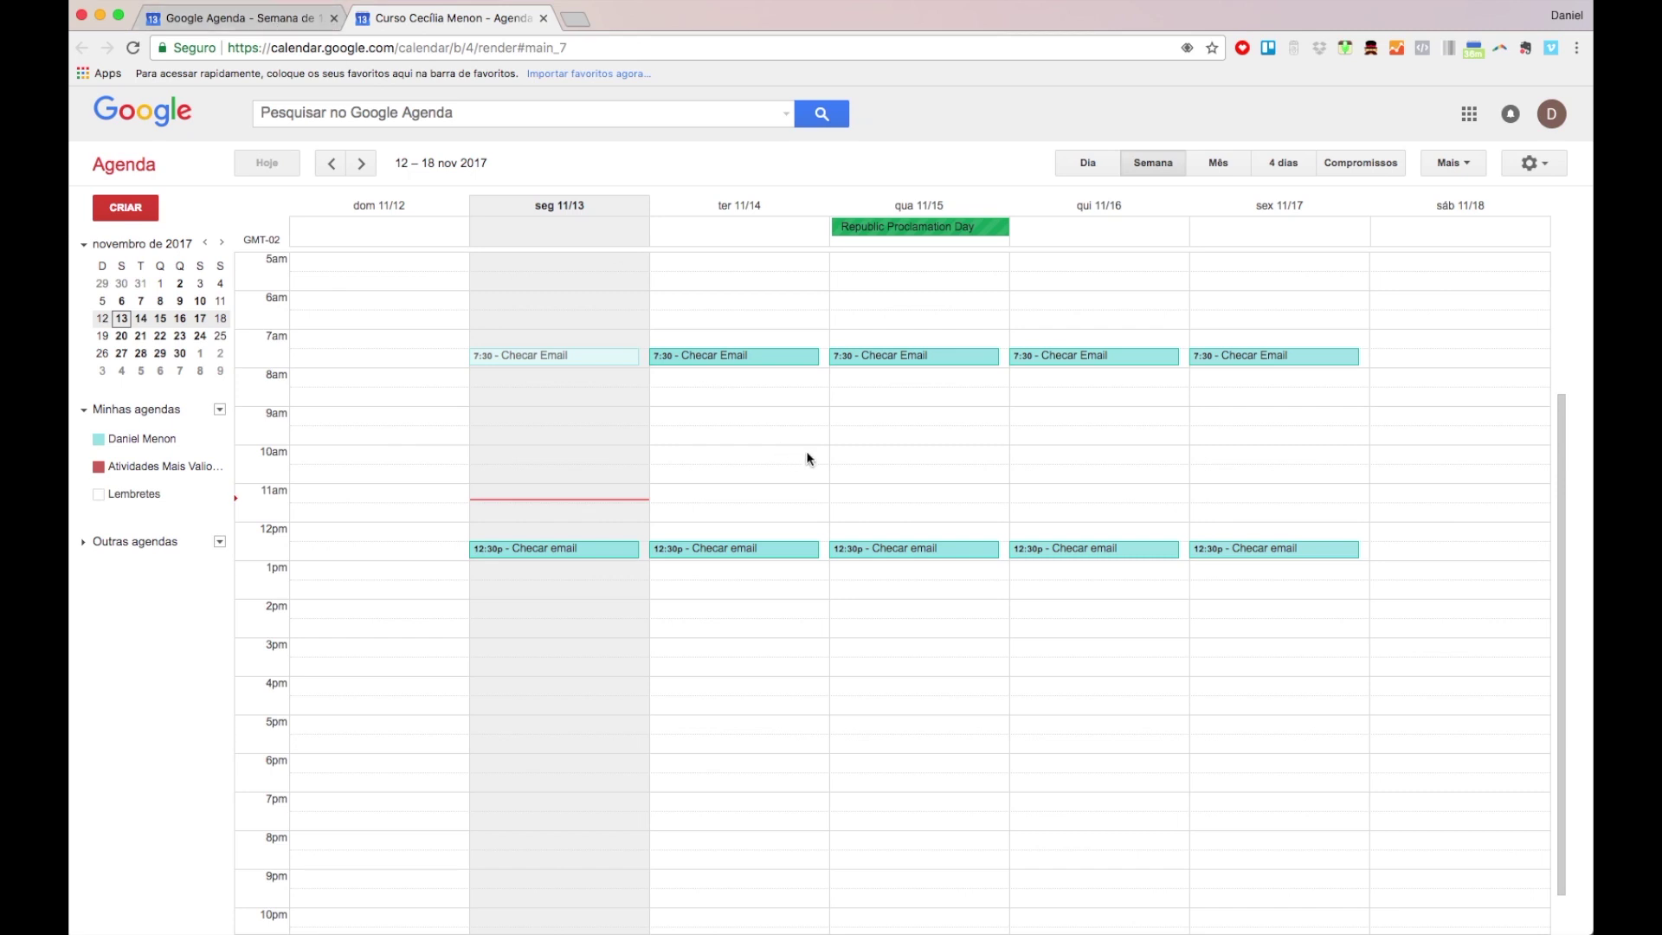
# Step: Compare the second account's calendar with the main account's calendar and close the second one without saving an event
pyautogui.click(754, 457)
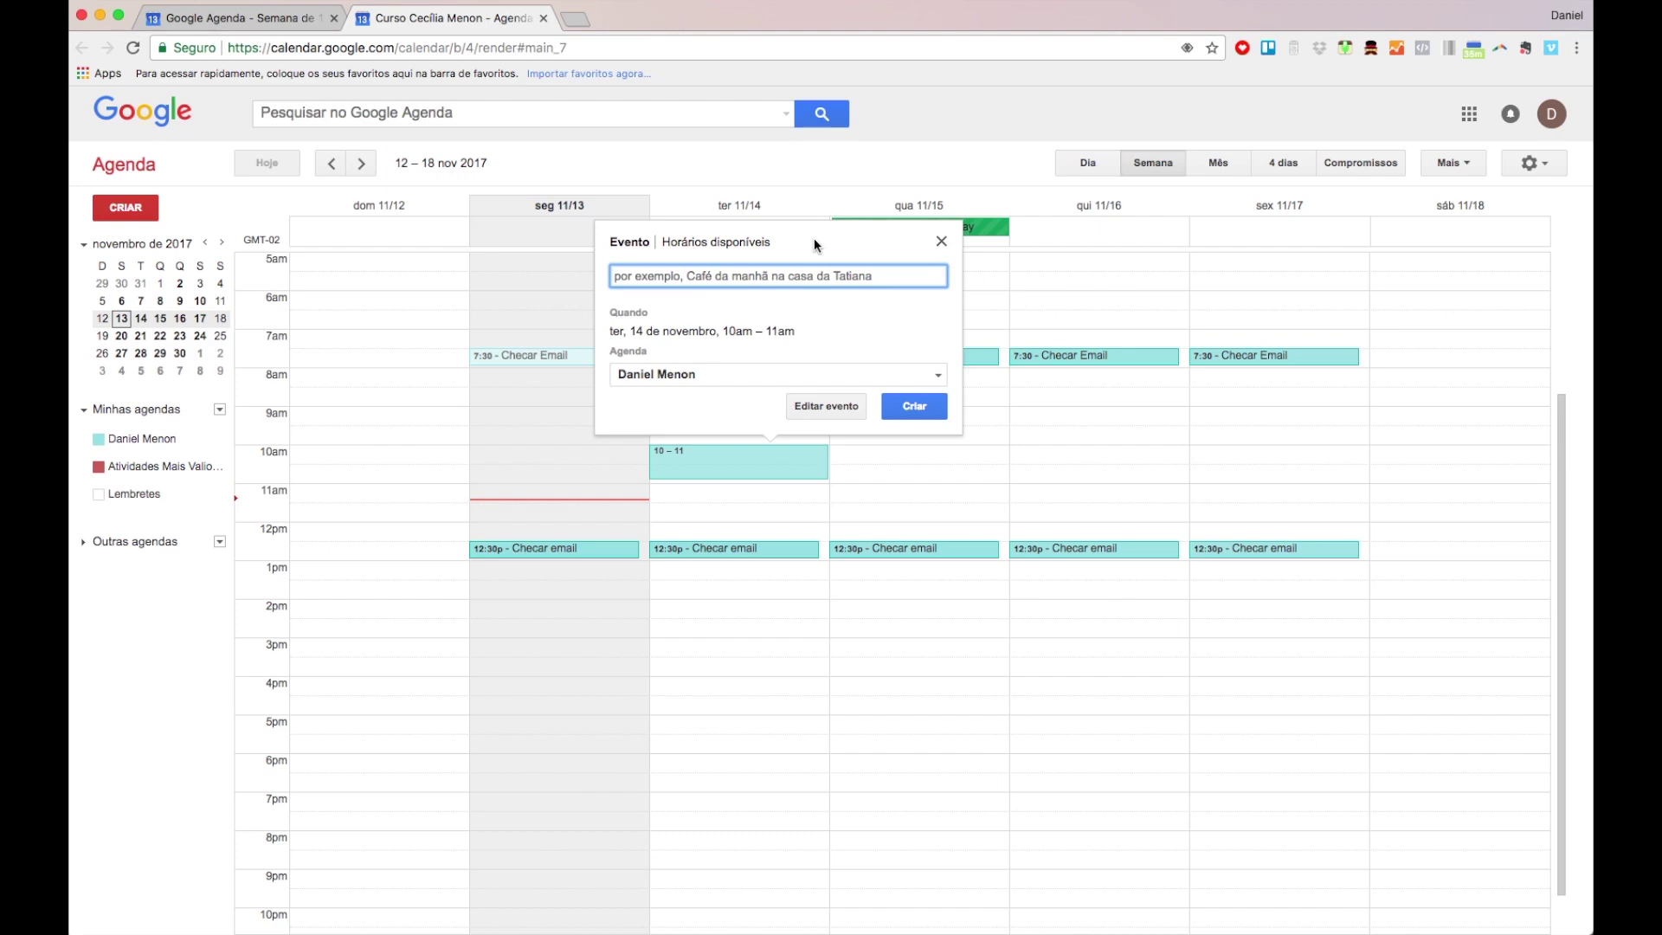
pyautogui.click(258, 21)
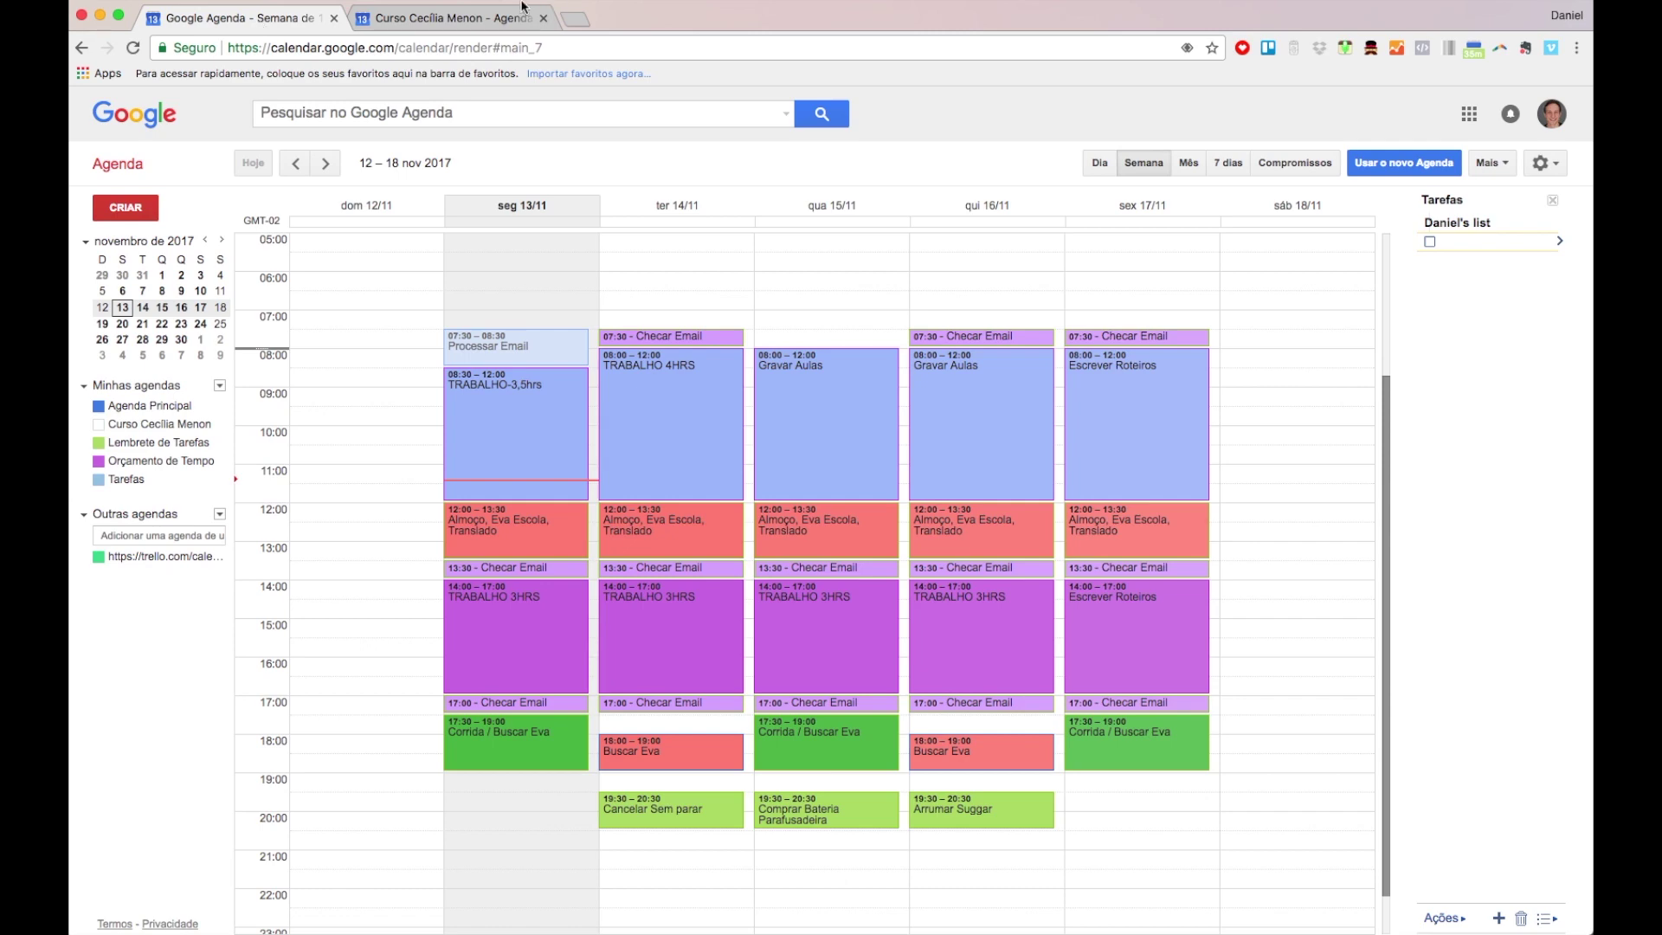
pyautogui.click(442, 18)
pyautogui.click(542, 18)
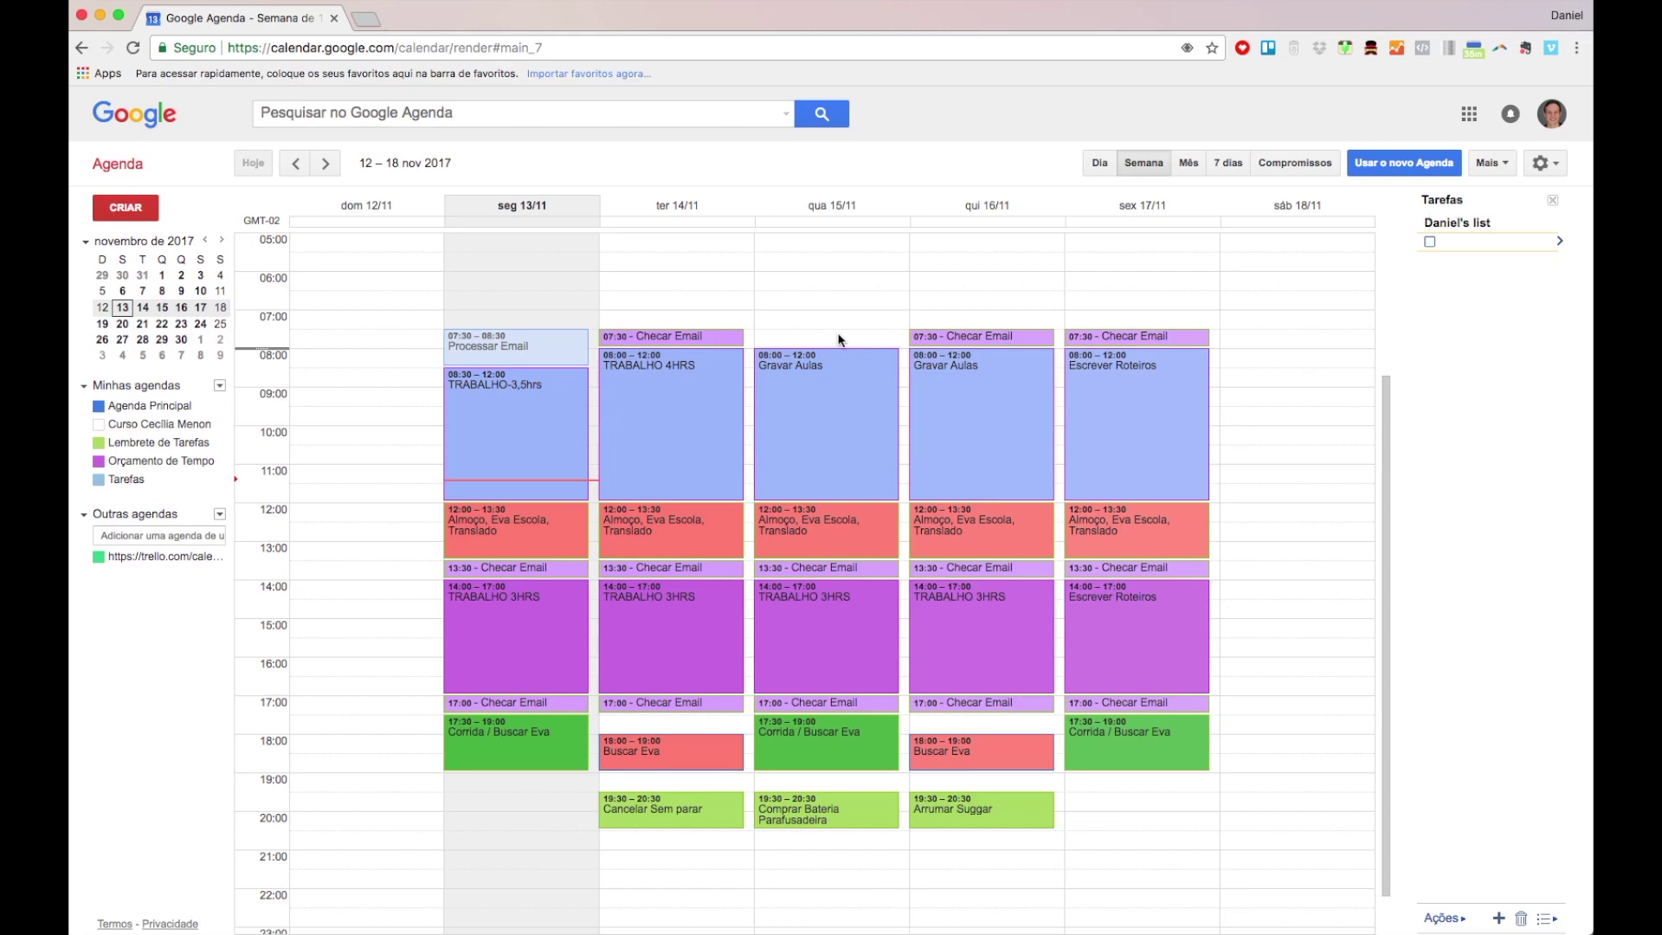
# Step: Search the main calendar for events that mention a family member's first name
pyautogui.scroll(1, 838, 340)
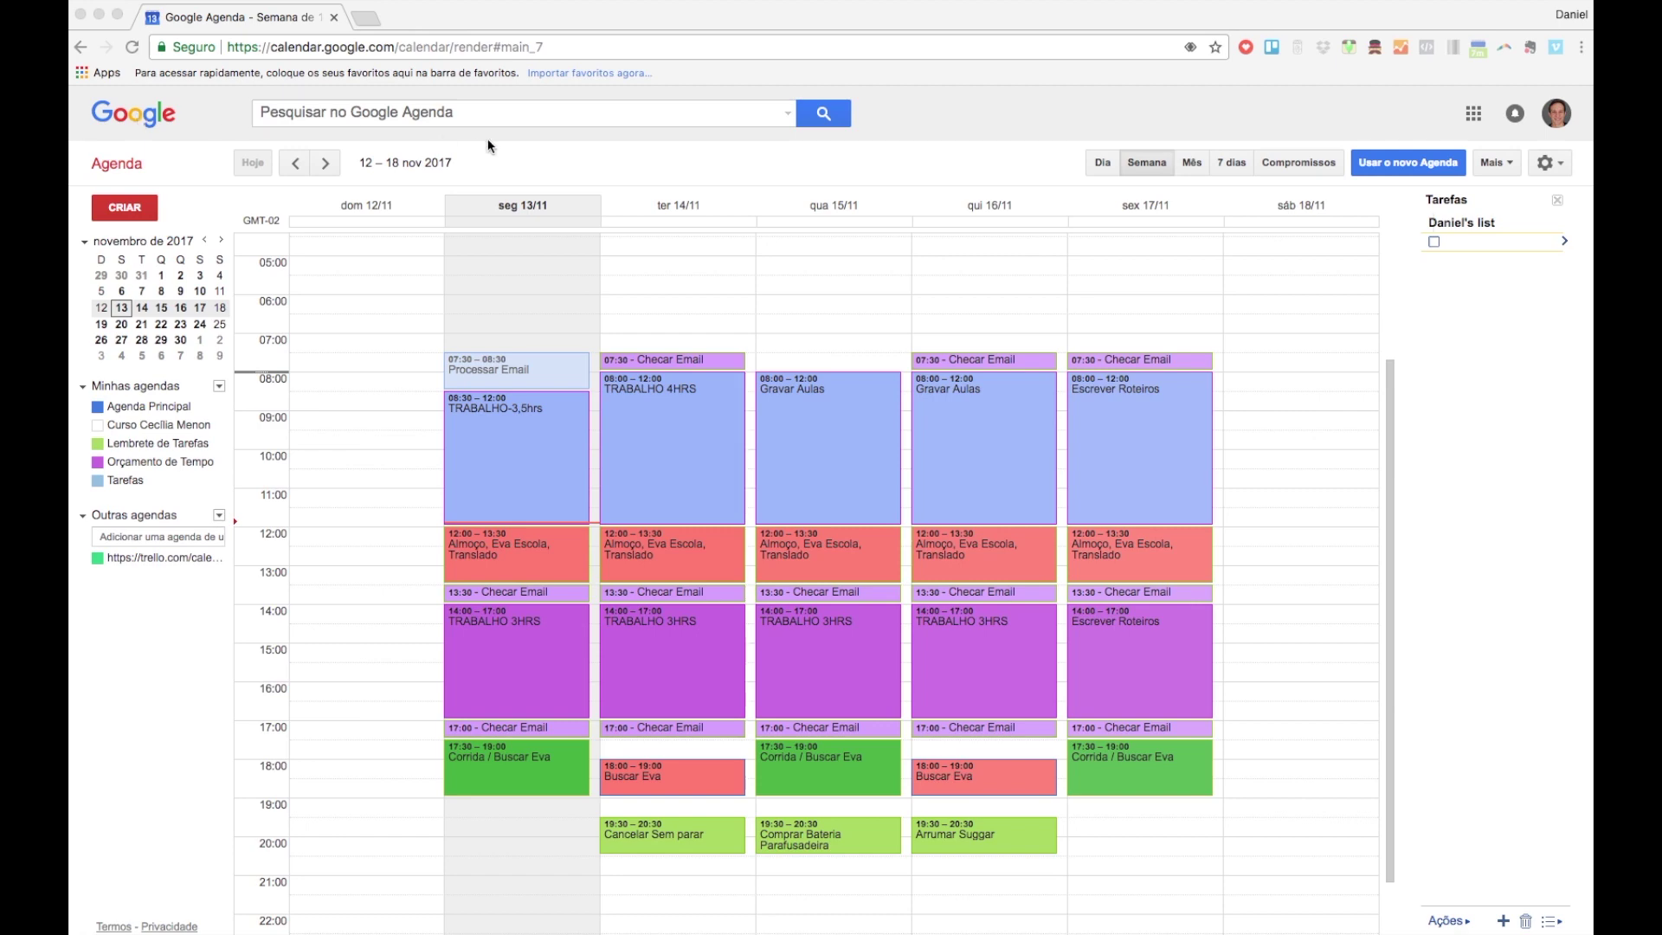
pyautogui.click(466, 117)
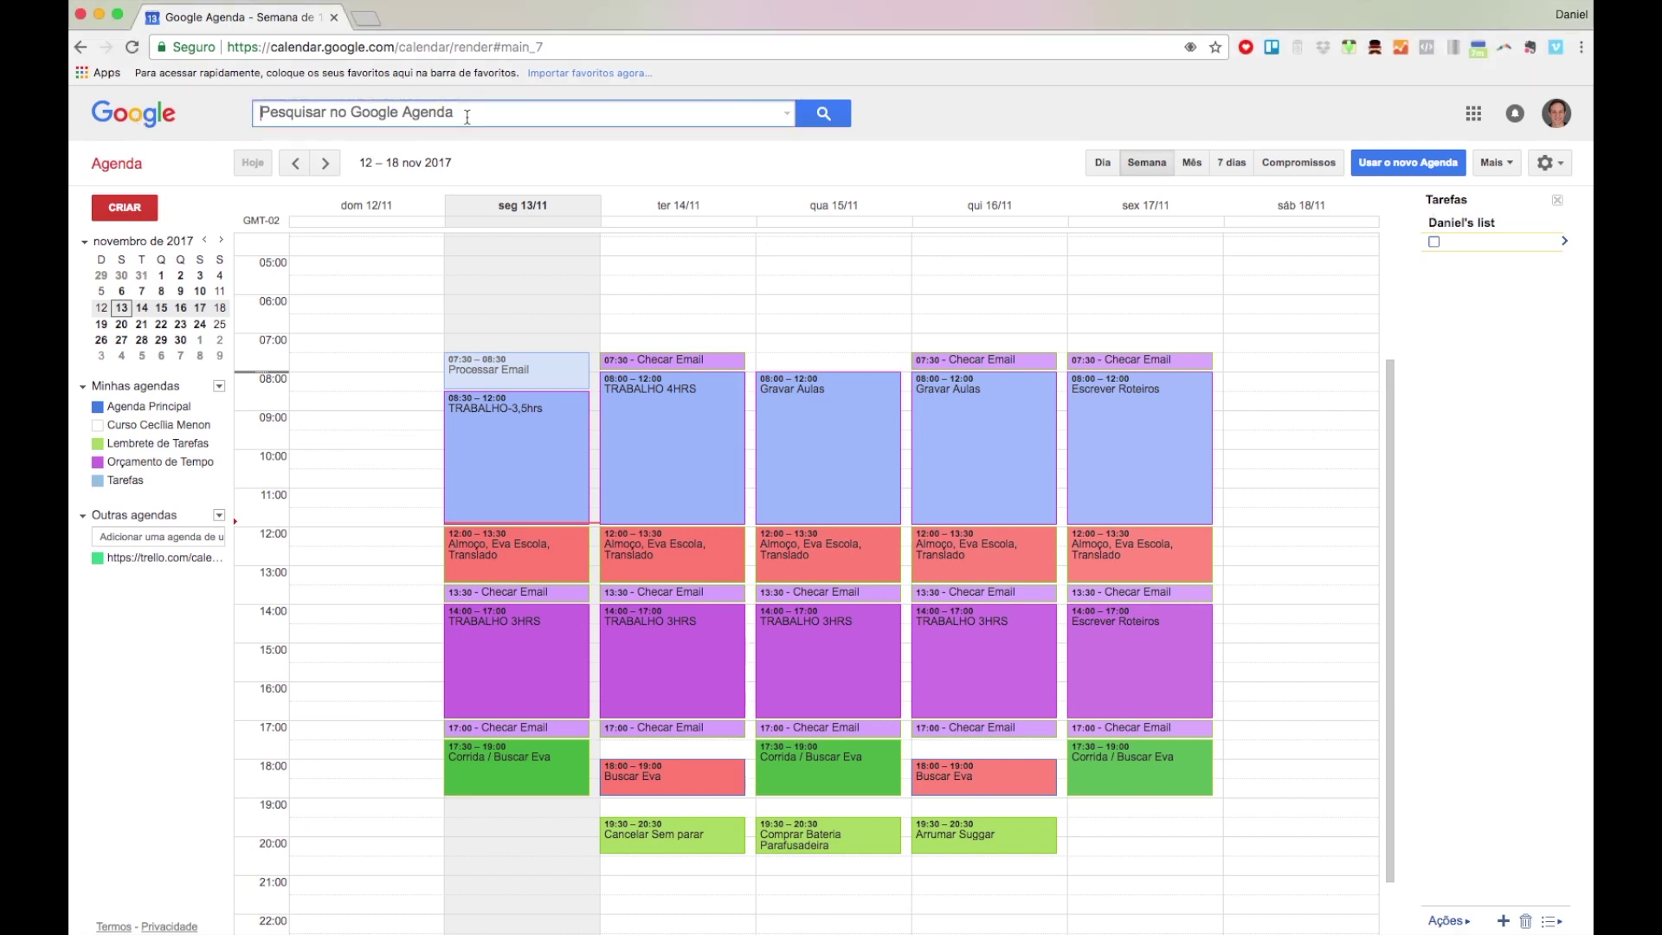
pyautogui.write('eva')
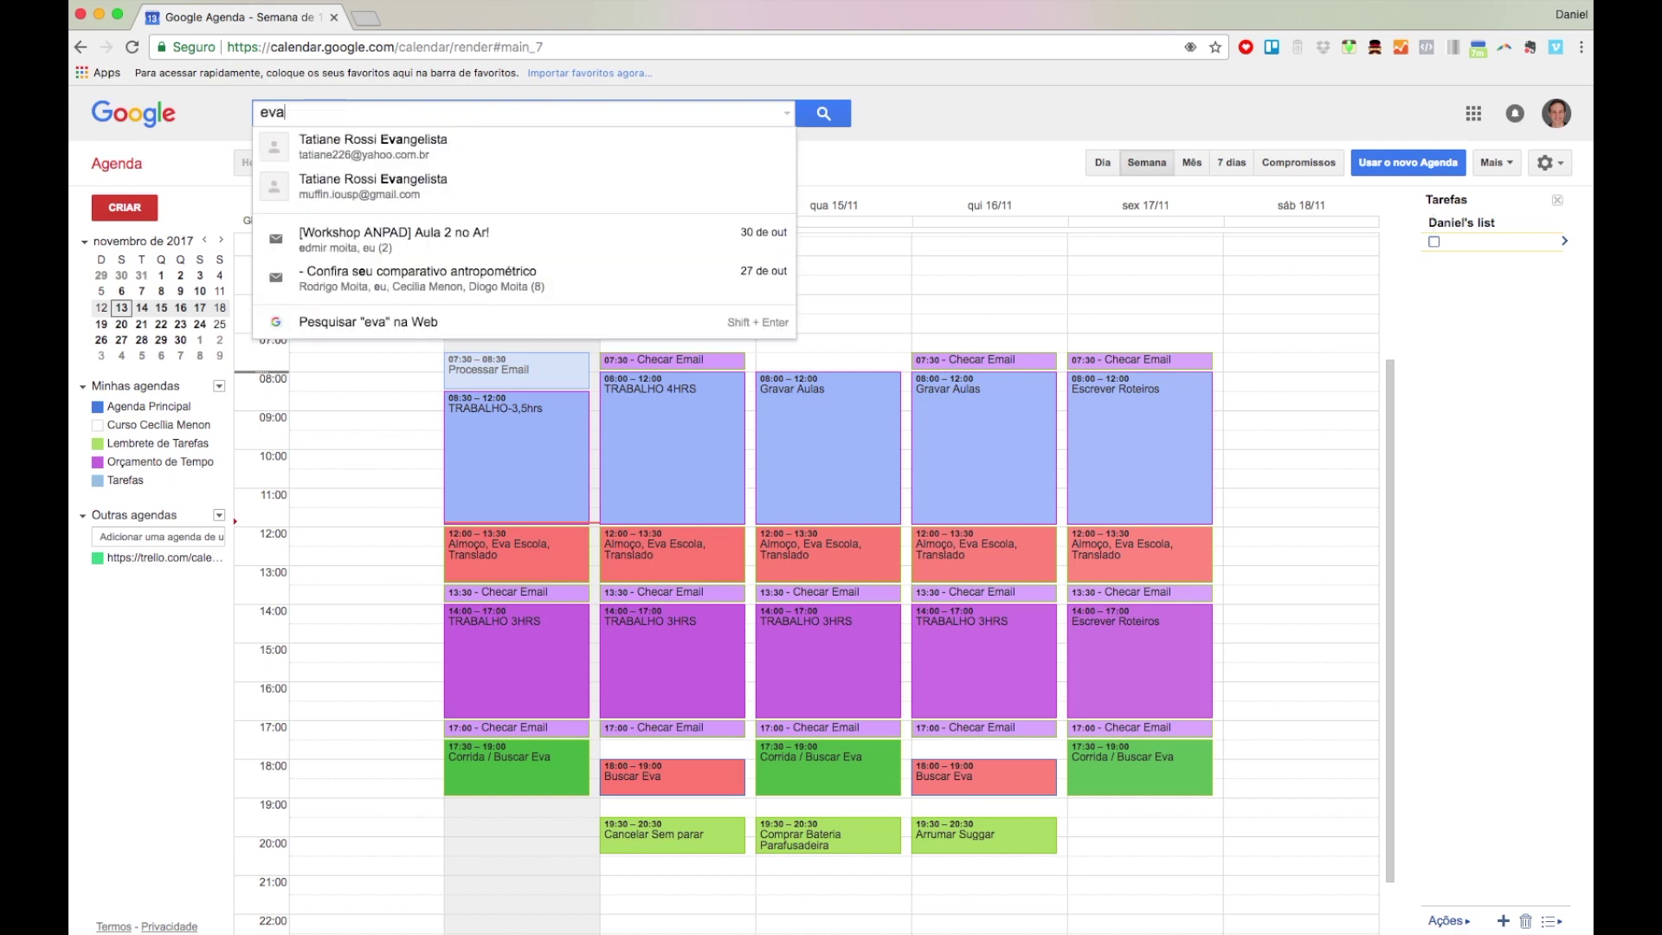
pyautogui.press('Return')
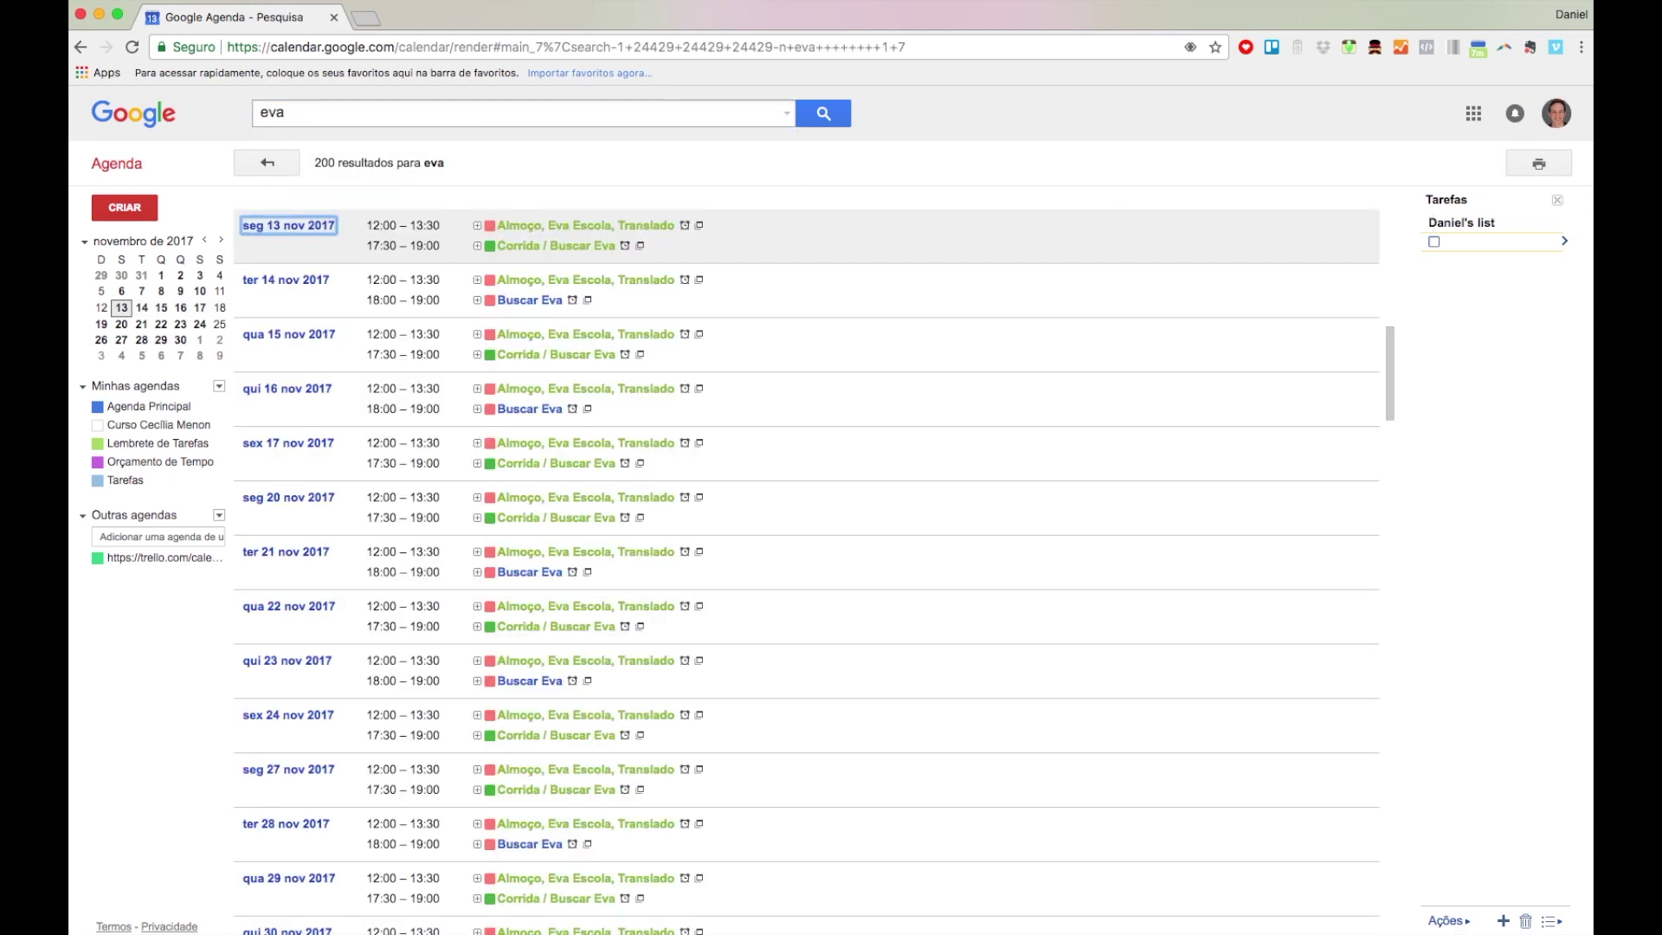
# Step: Return from the search results to the week view and clear the search term
pyautogui.click(138, 124)
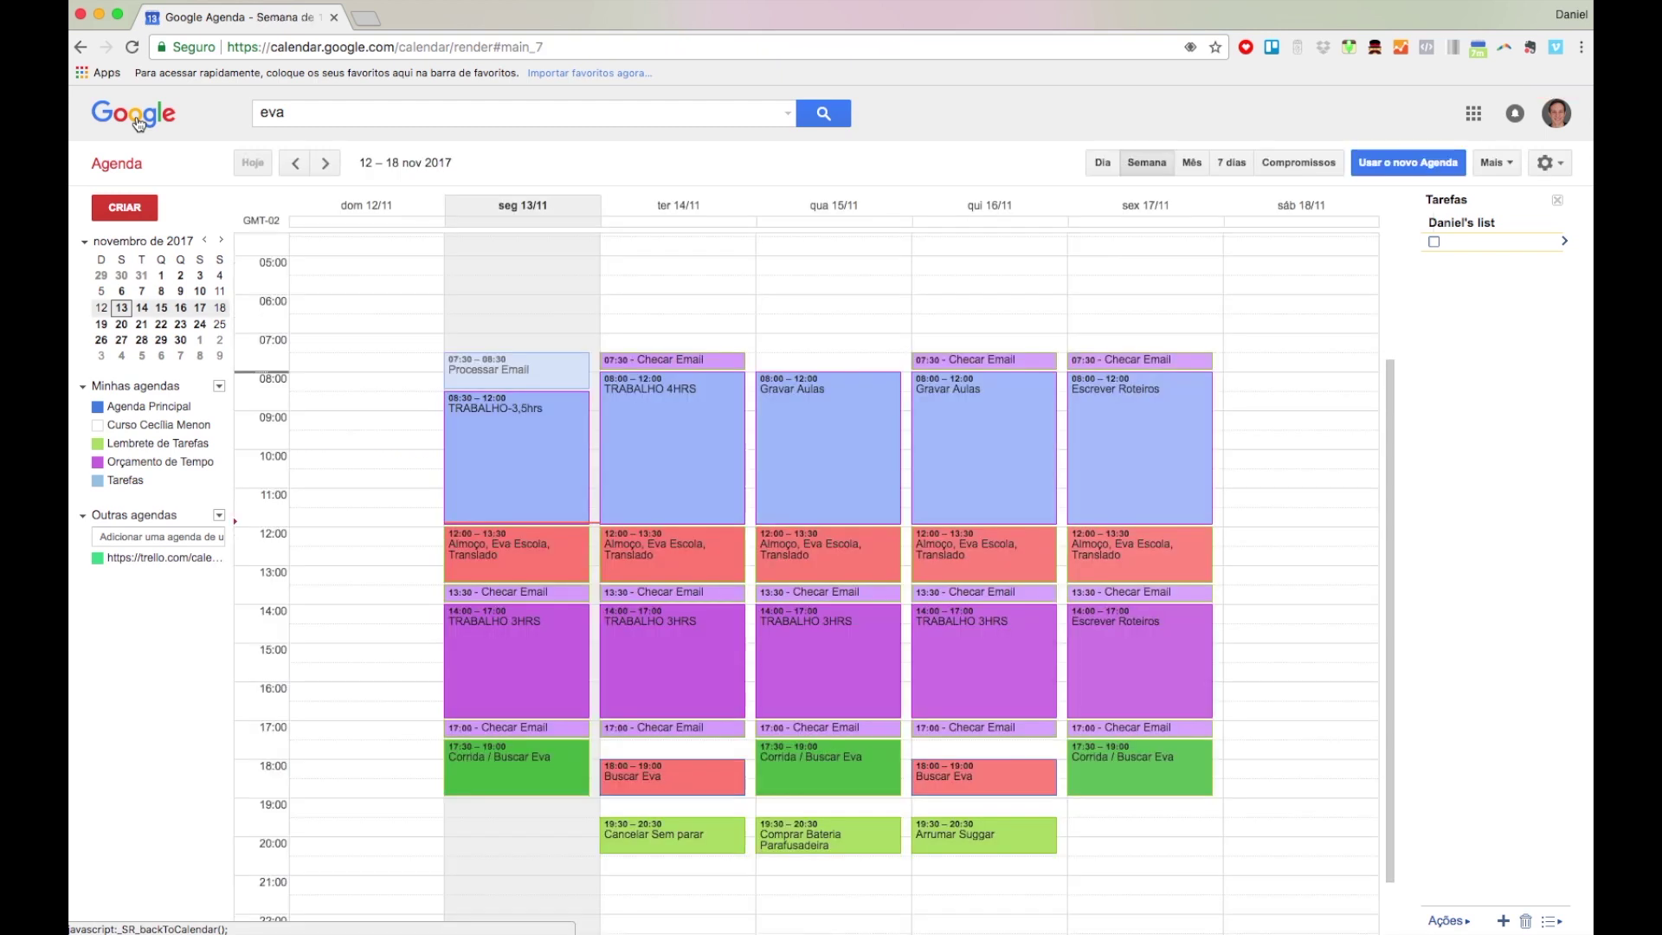
pyautogui.click(381, 114)
pyautogui.doubleClick(381, 113)
pyautogui.press('BackSpace')
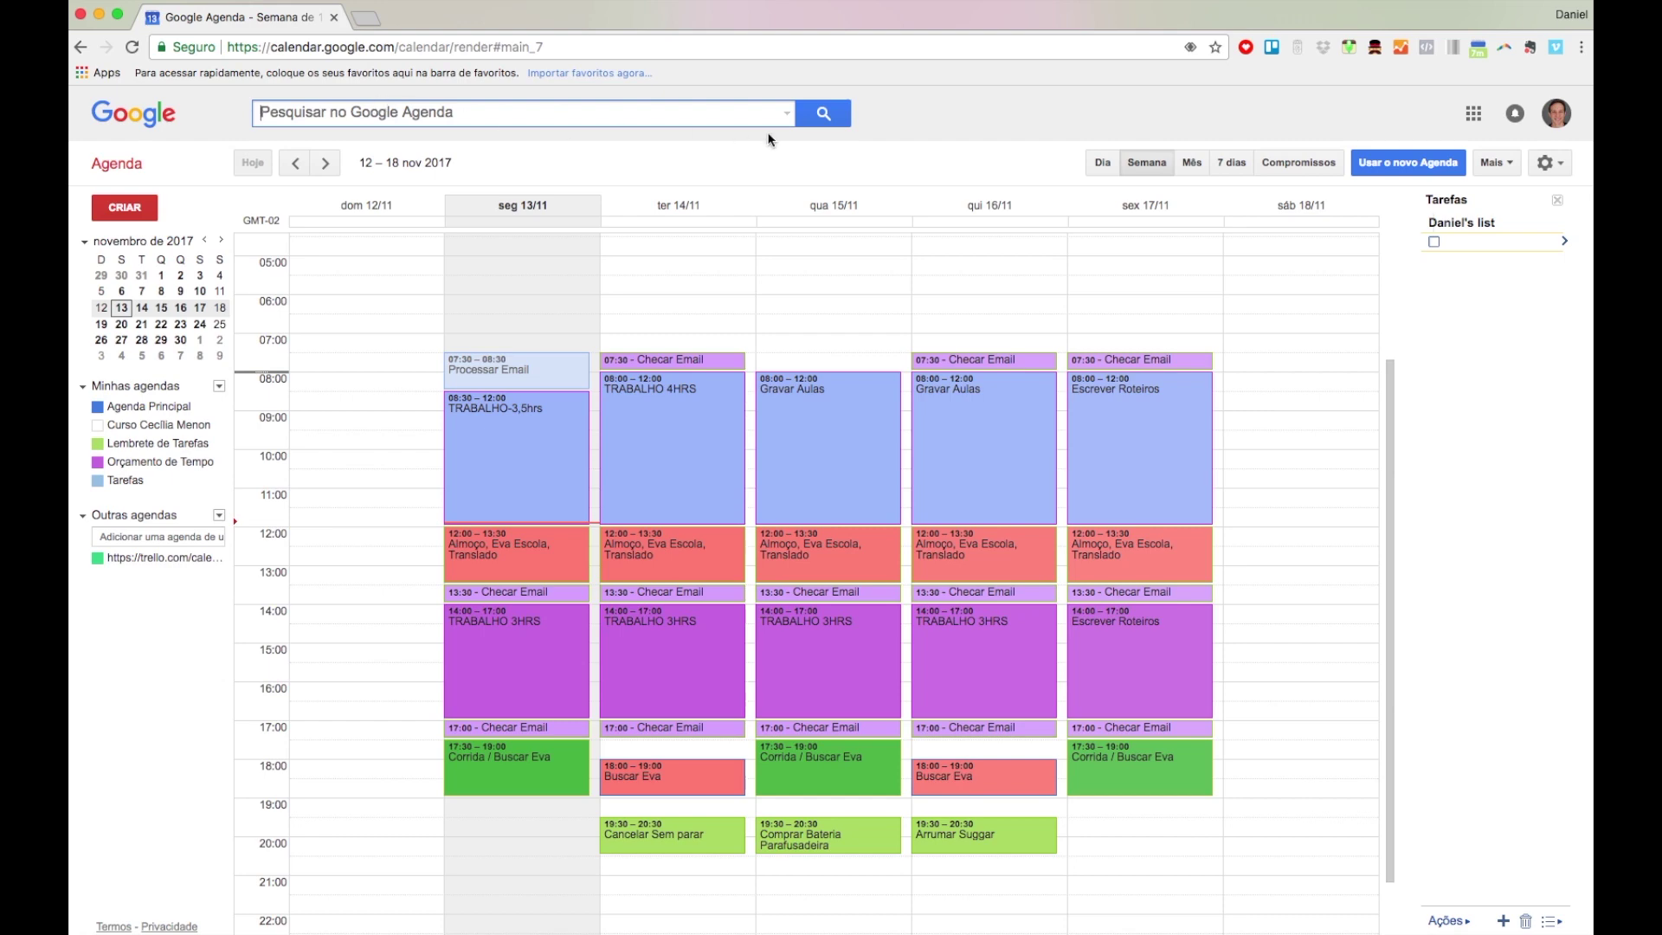
# Step: Look through the list of Google apps and the account's notifications, closing each one again
pyautogui.click(1474, 115)
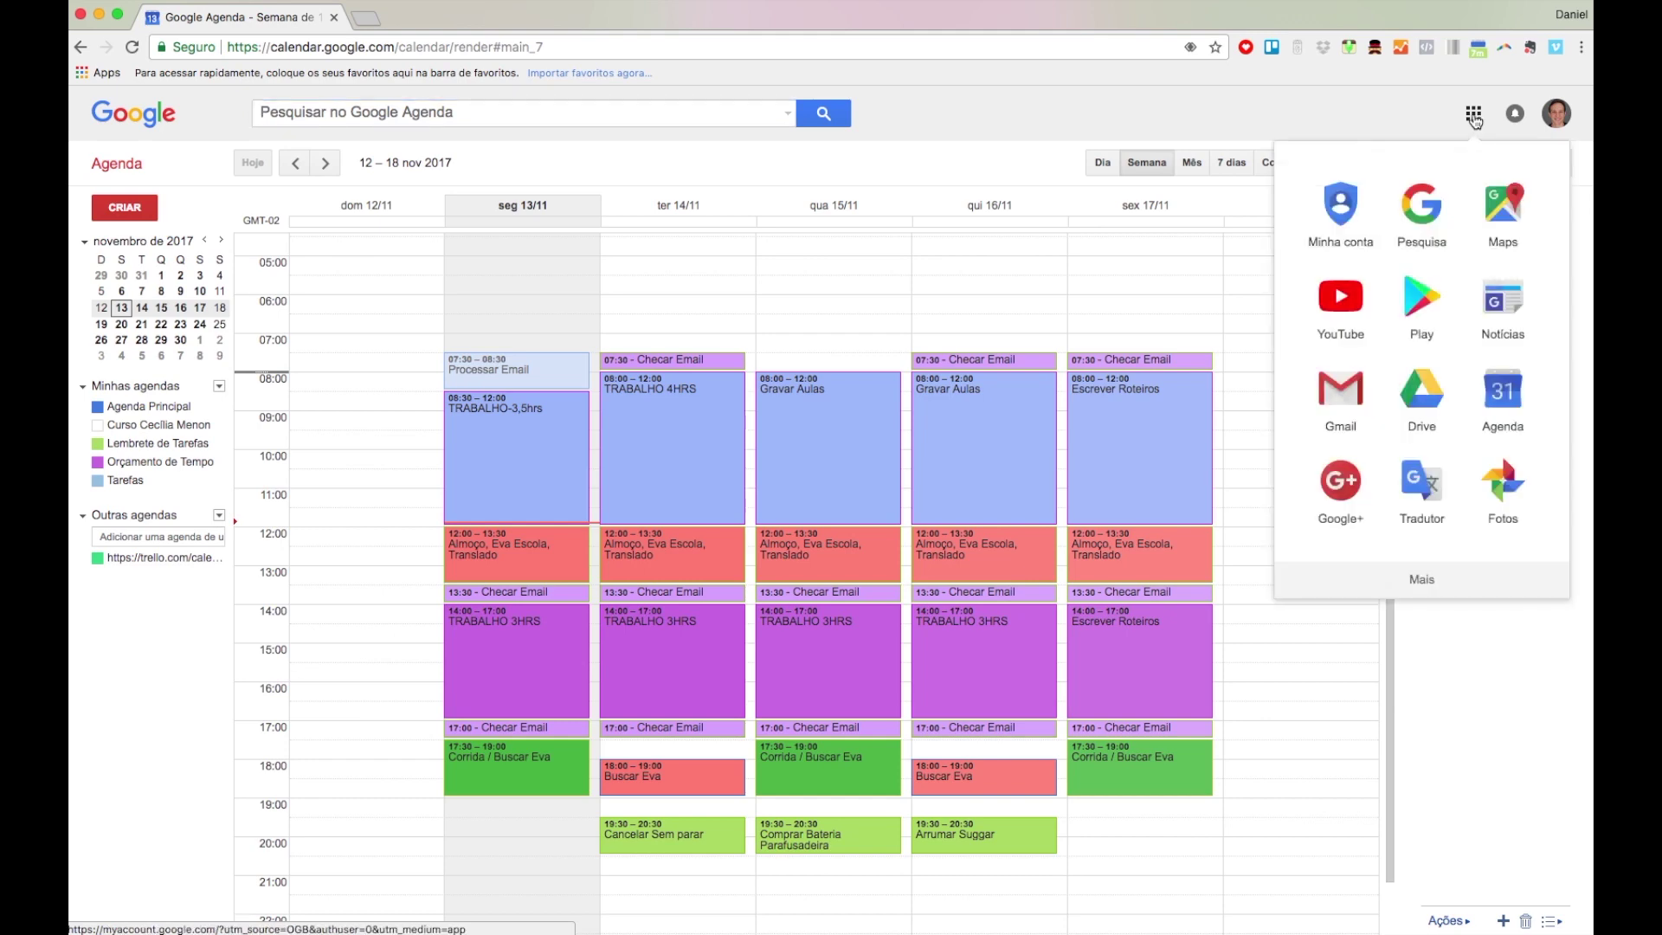
pyautogui.click(1476, 119)
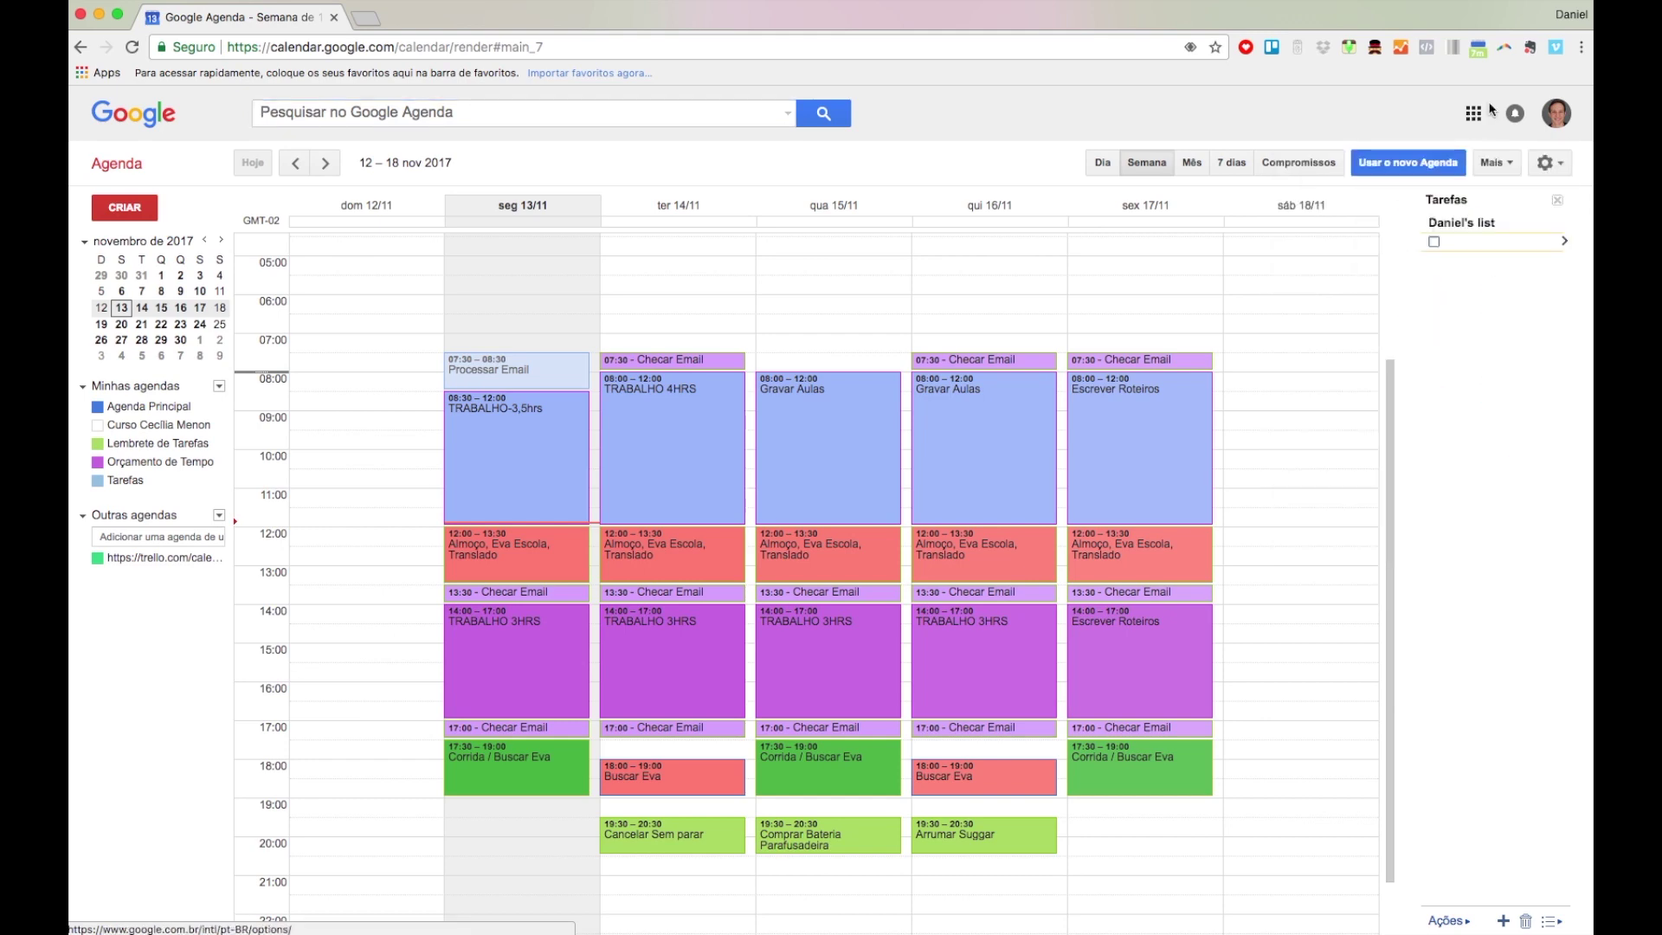
pyautogui.click(1475, 118)
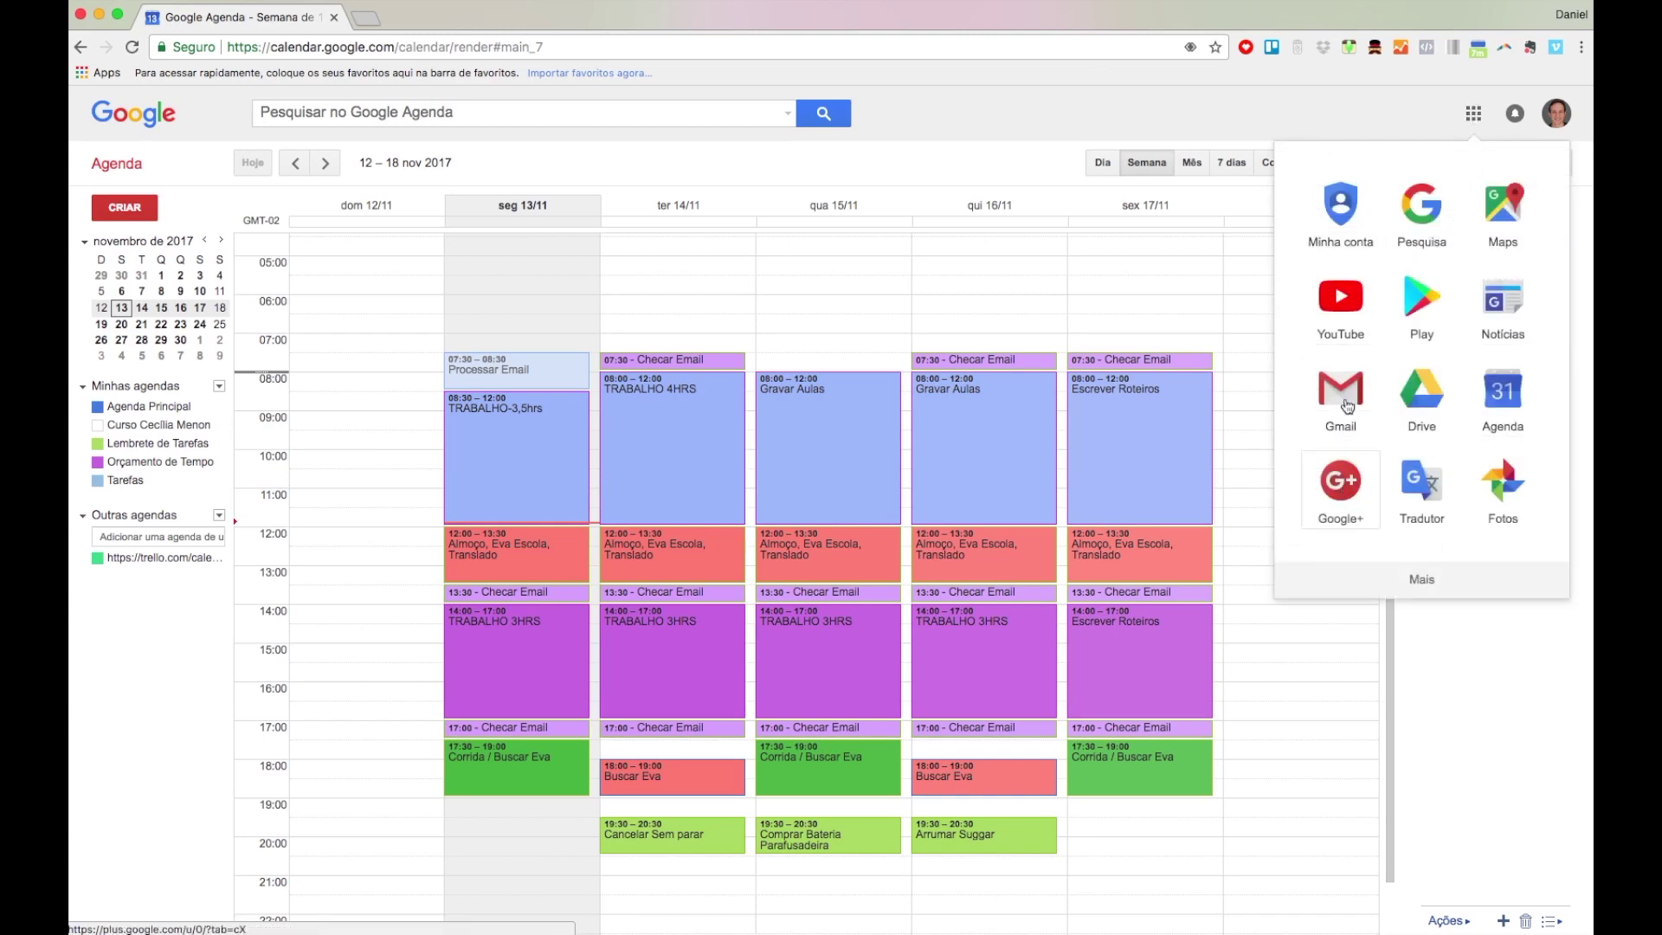
pyautogui.click(1473, 116)
pyautogui.click(1515, 115)
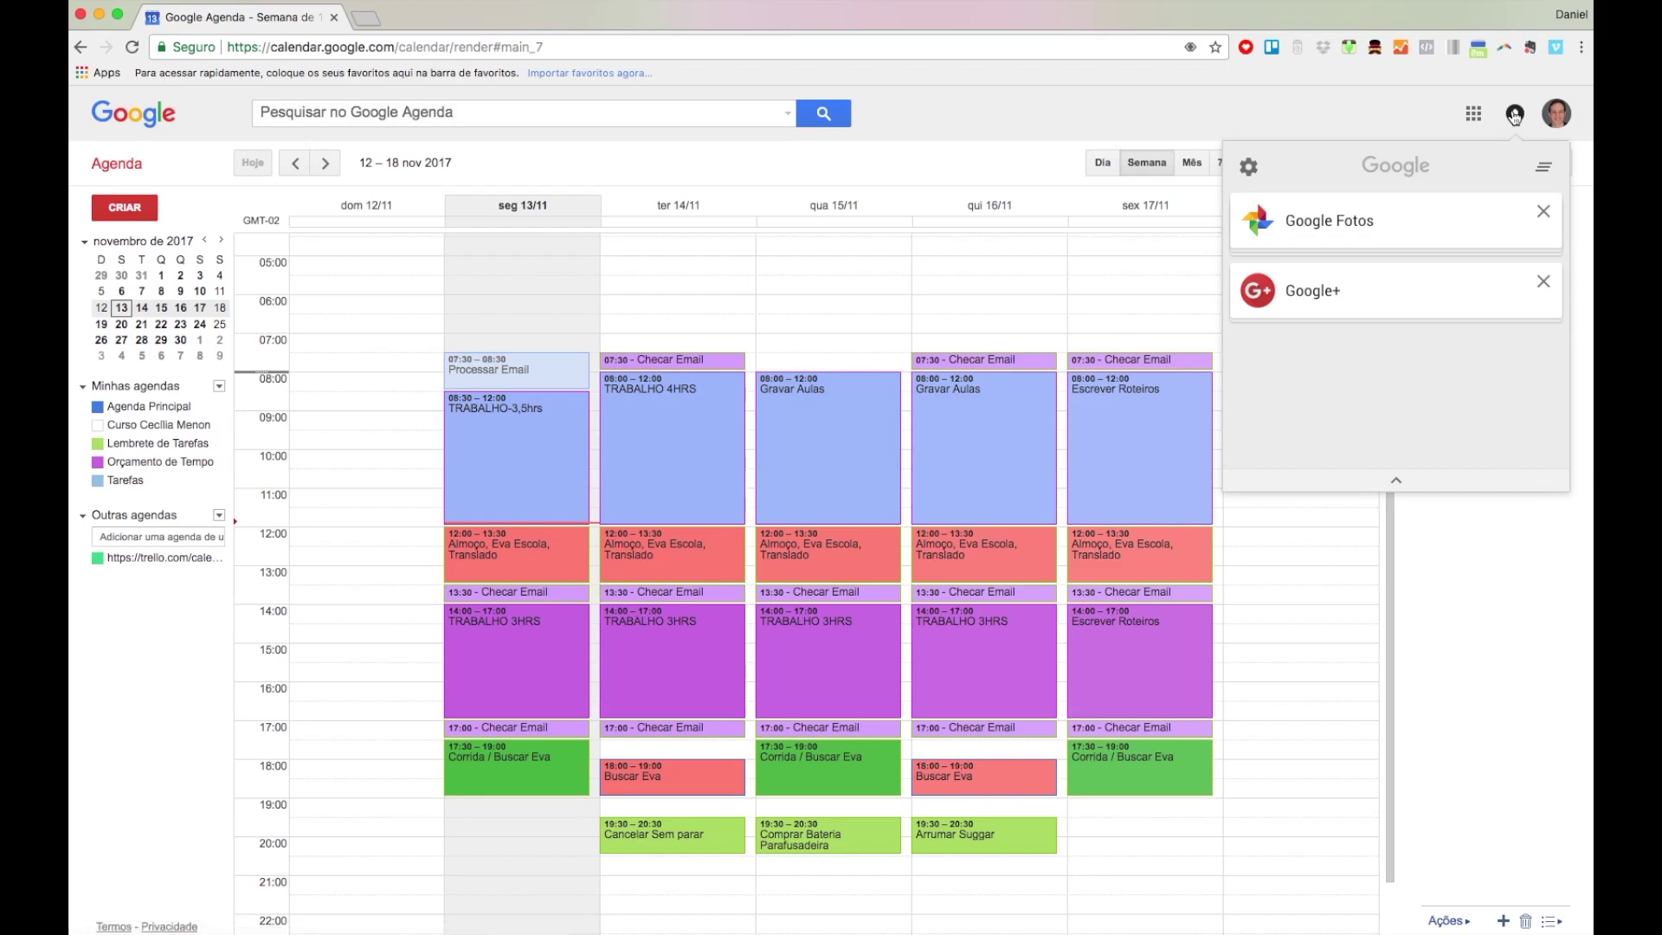
pyautogui.click(1515, 115)
# Step: Review the full list of signed-in accounts and close it again
pyautogui.click(1556, 114)
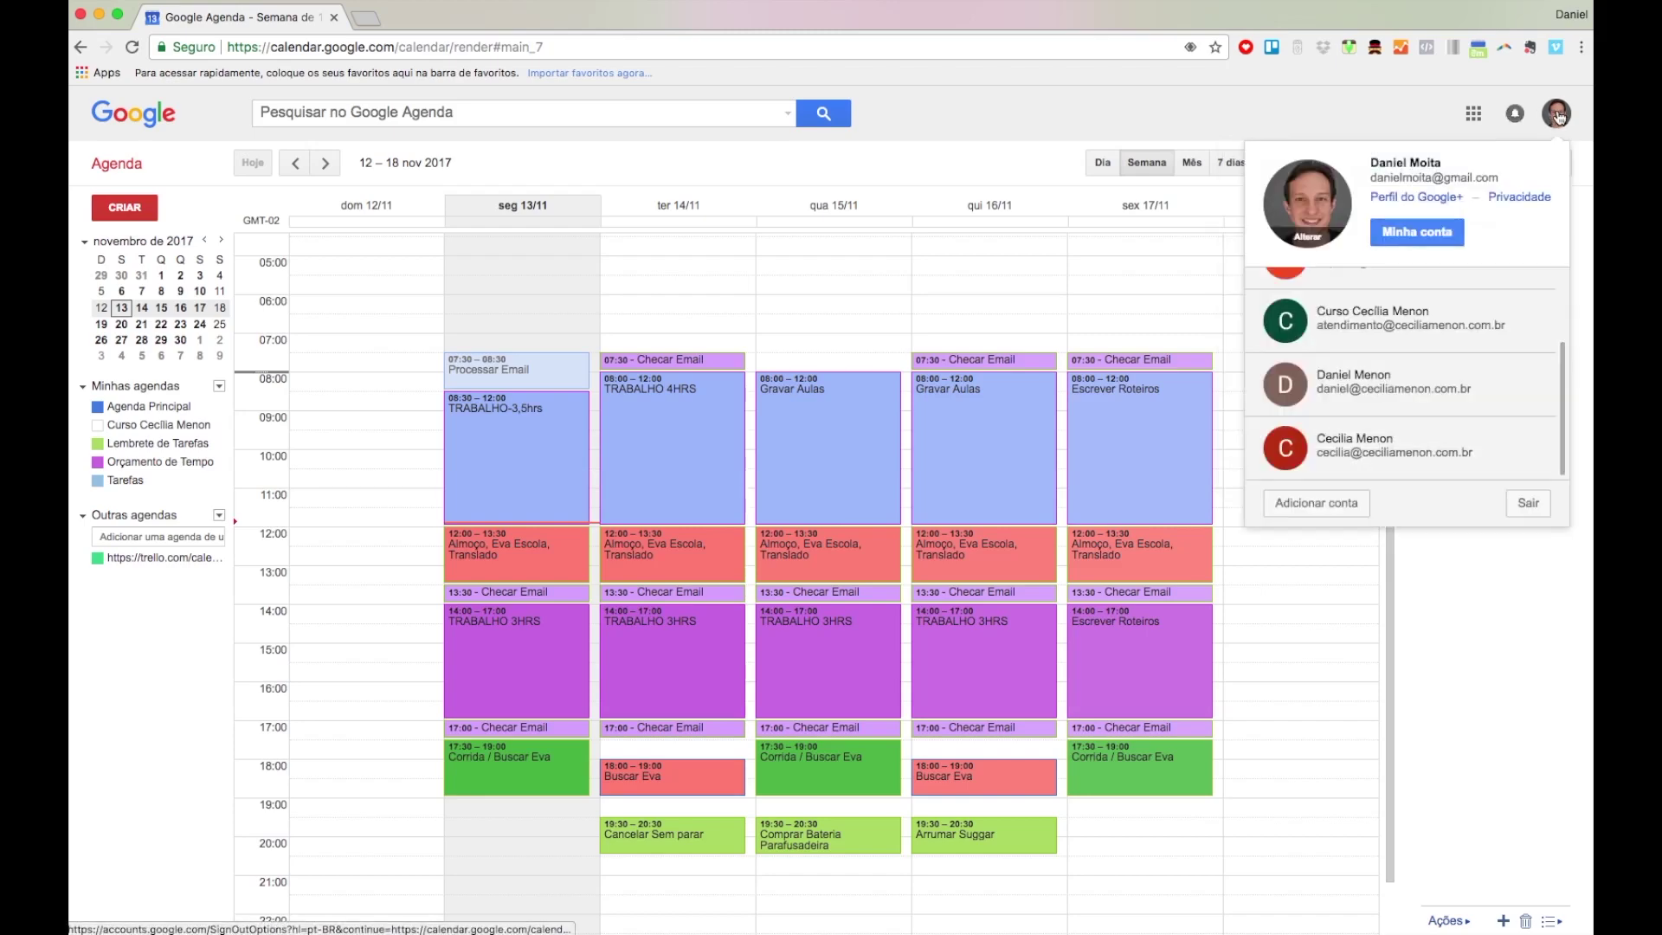
pyautogui.scroll(3, 1513, 325)
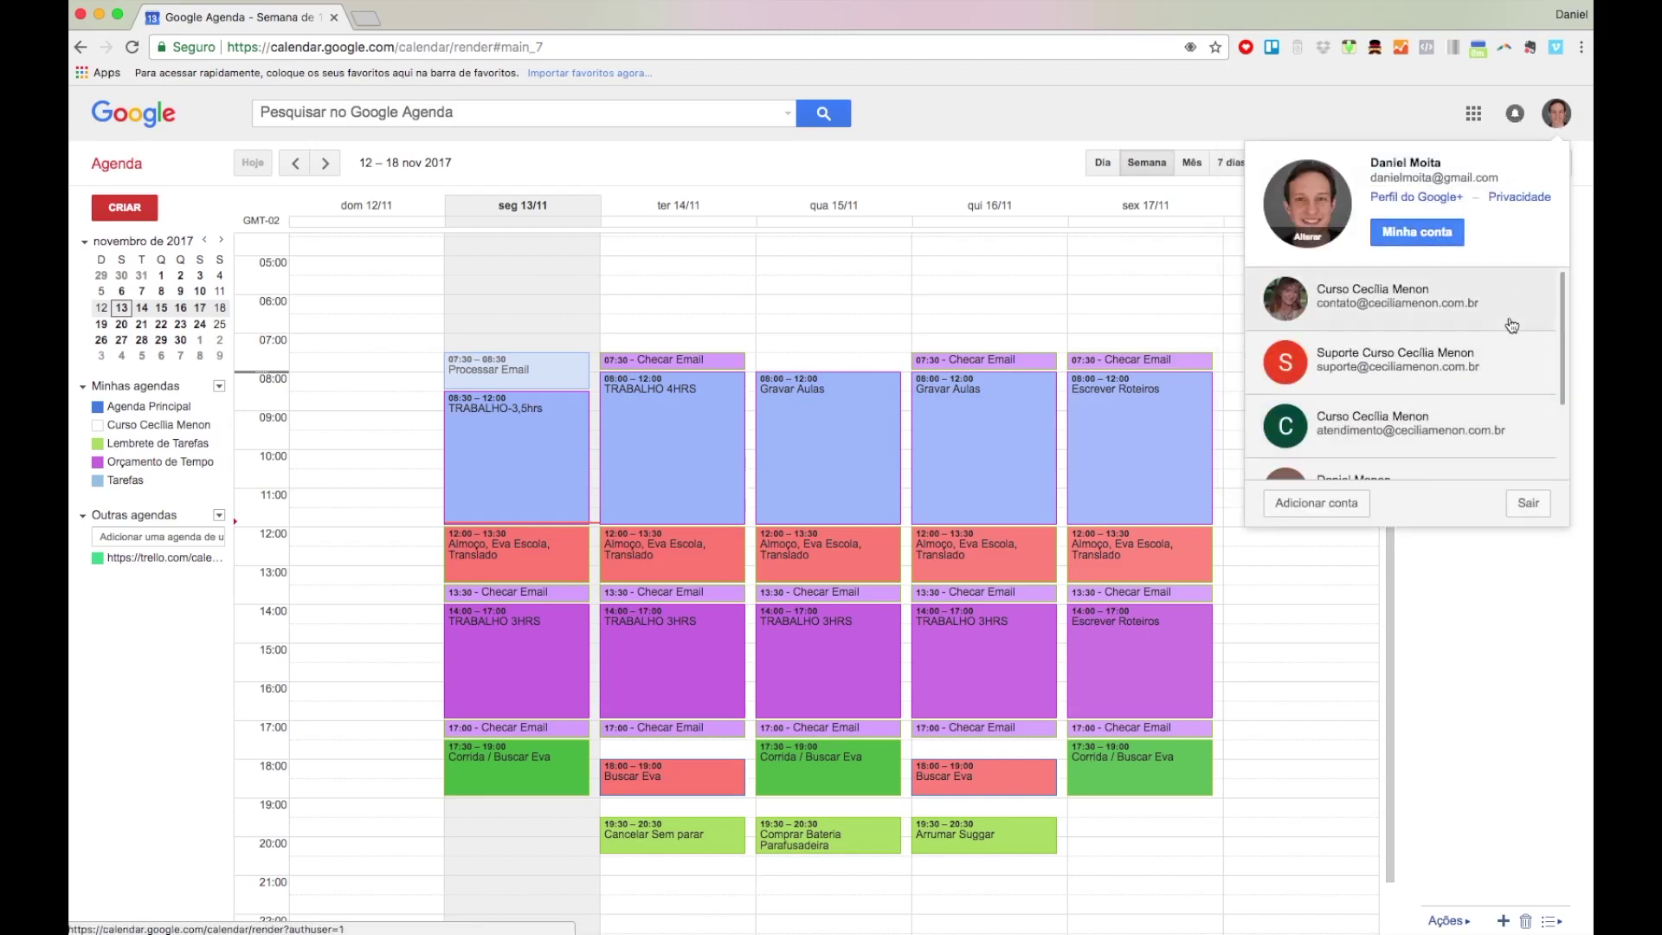
pyautogui.scroll(-1, 1517, 277)
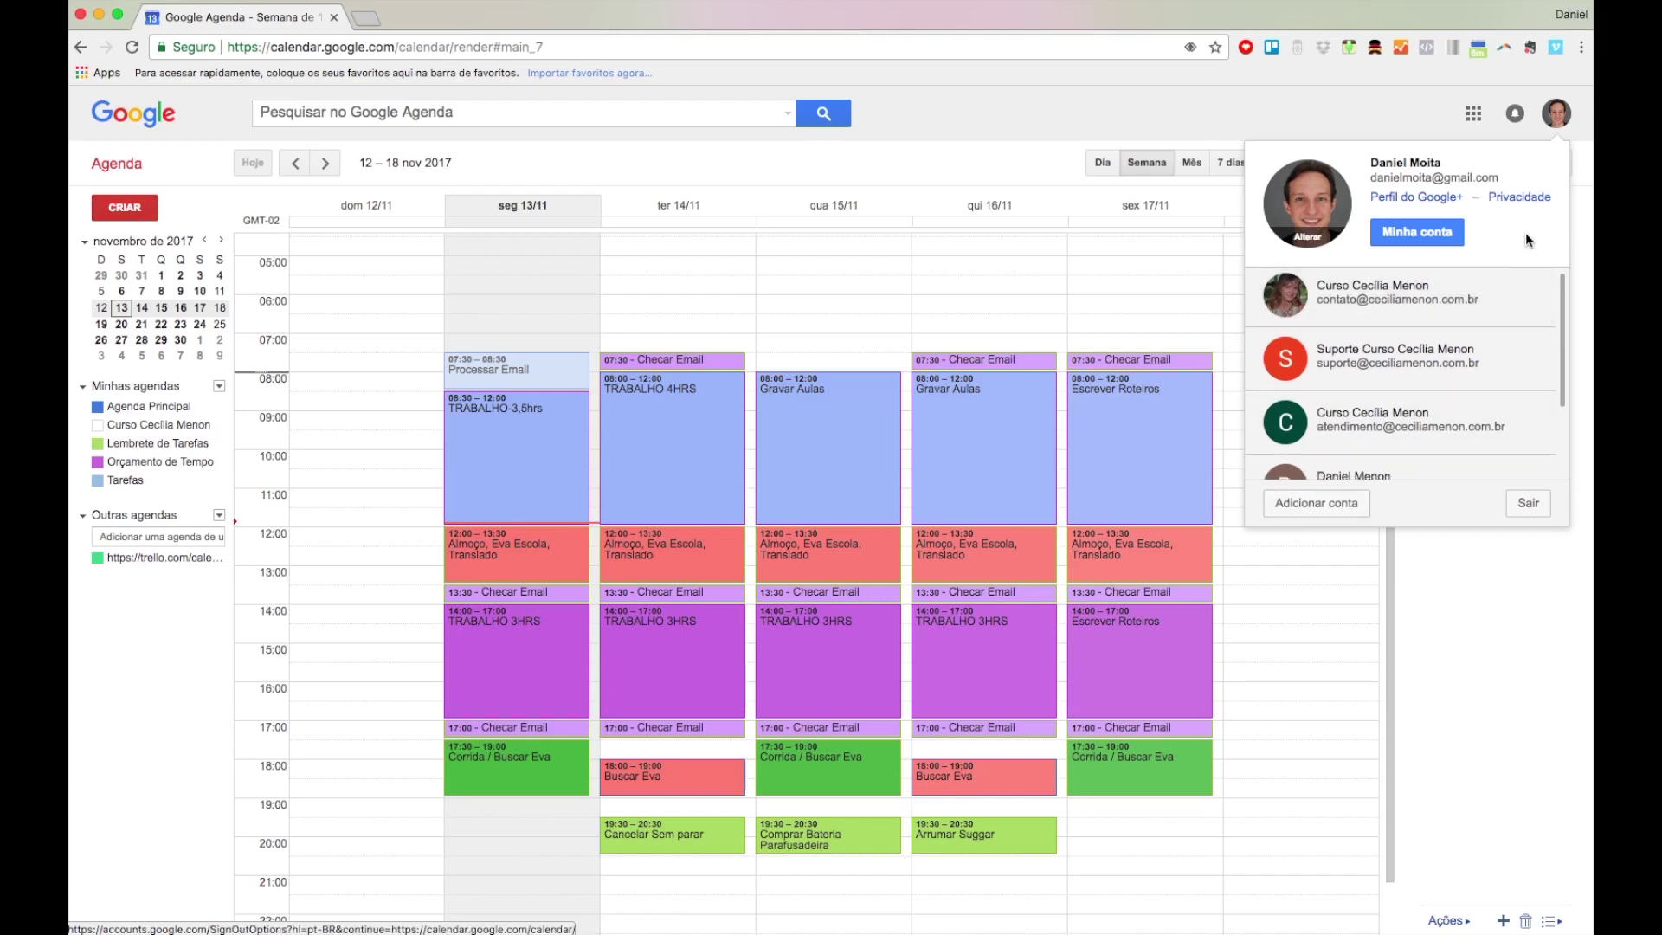
pyautogui.click(1561, 128)
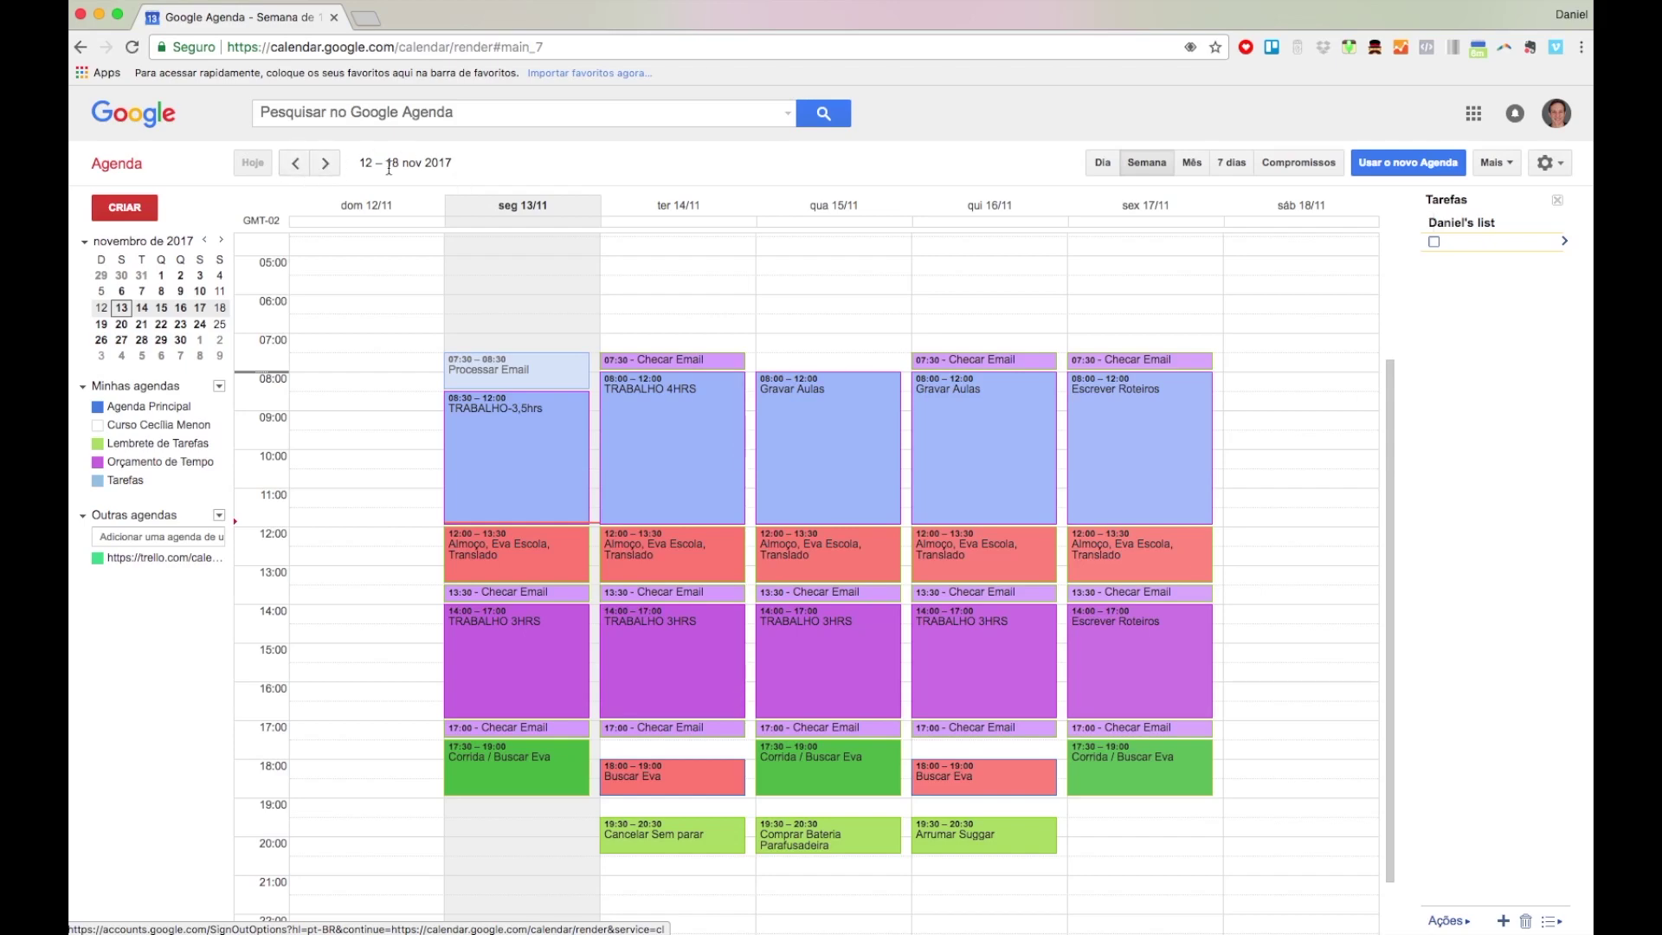
# Step: Browse the calendar week by week up to 24–30 December 2017 and return to the current week
pyautogui.click(326, 168)
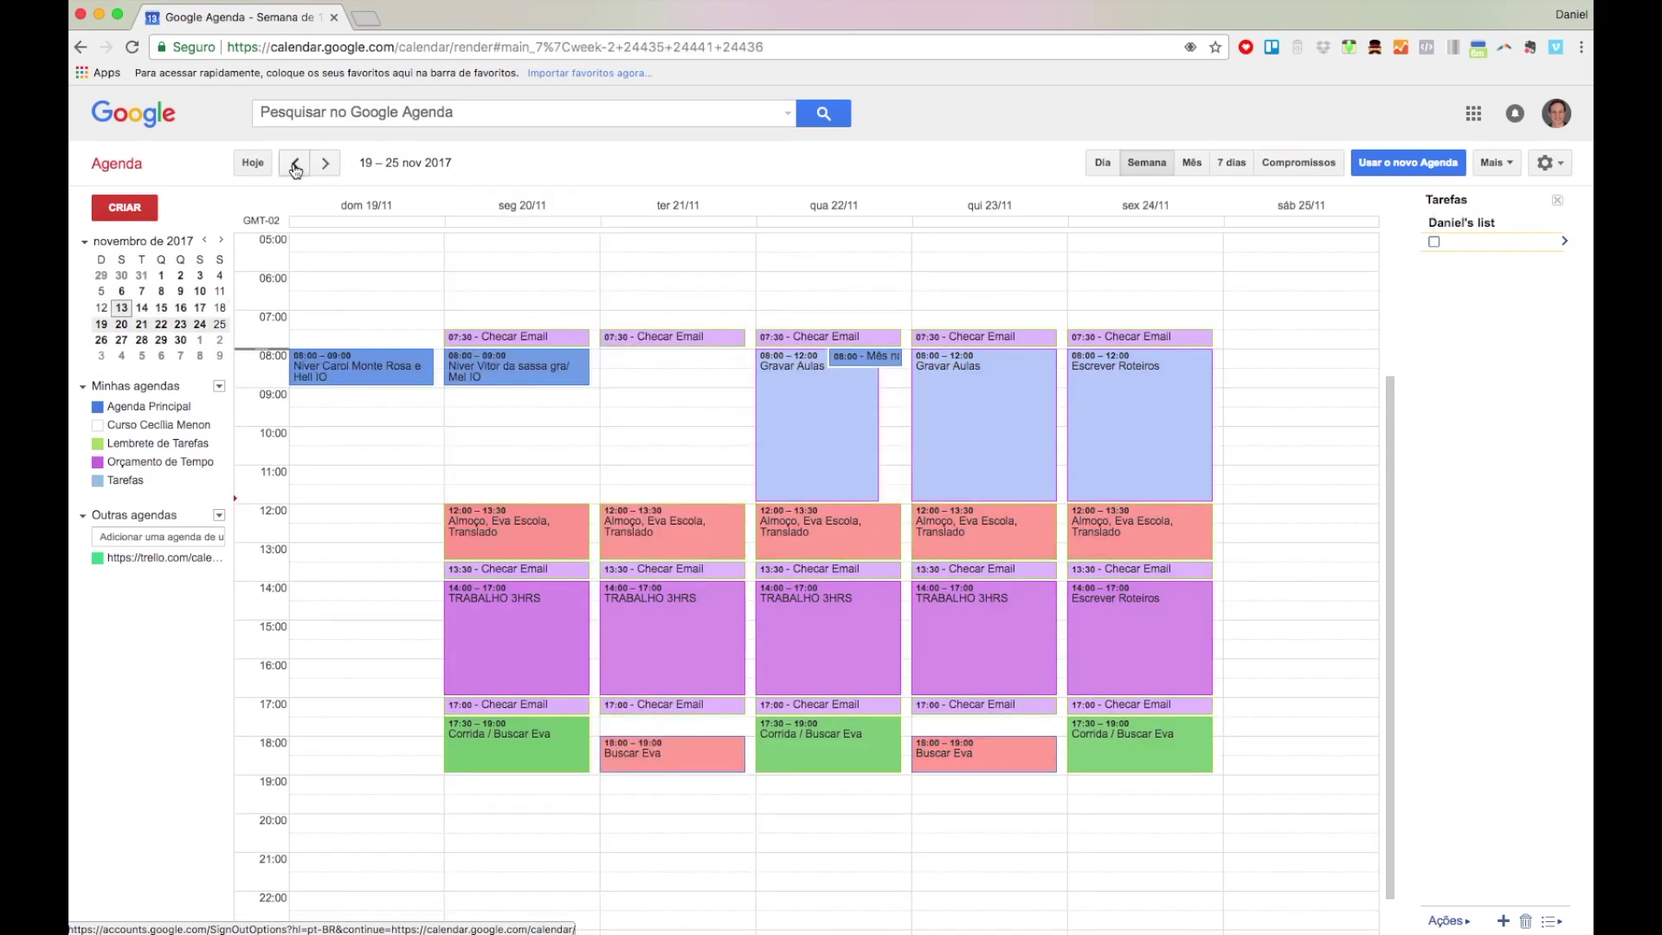
pyautogui.click(296, 166)
pyautogui.click(295, 166)
pyautogui.click(326, 165)
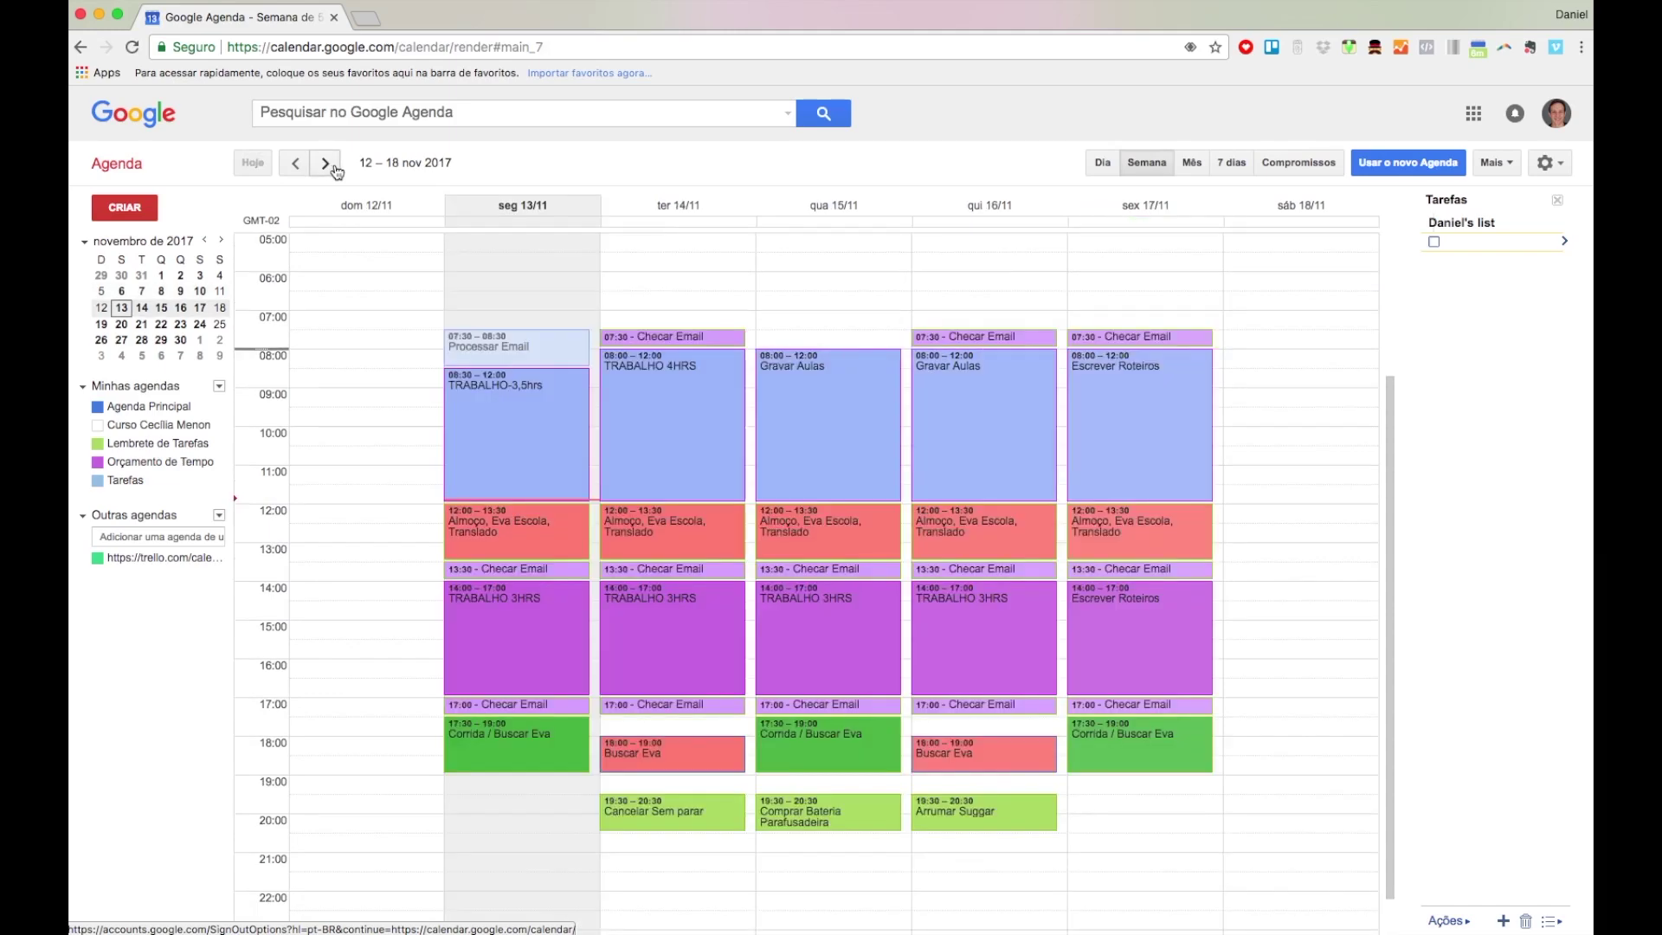
pyautogui.click(326, 164)
pyautogui.click(326, 165)
pyautogui.click(326, 165)
pyautogui.click(326, 164)
pyautogui.click(326, 164)
pyautogui.click(326, 164)
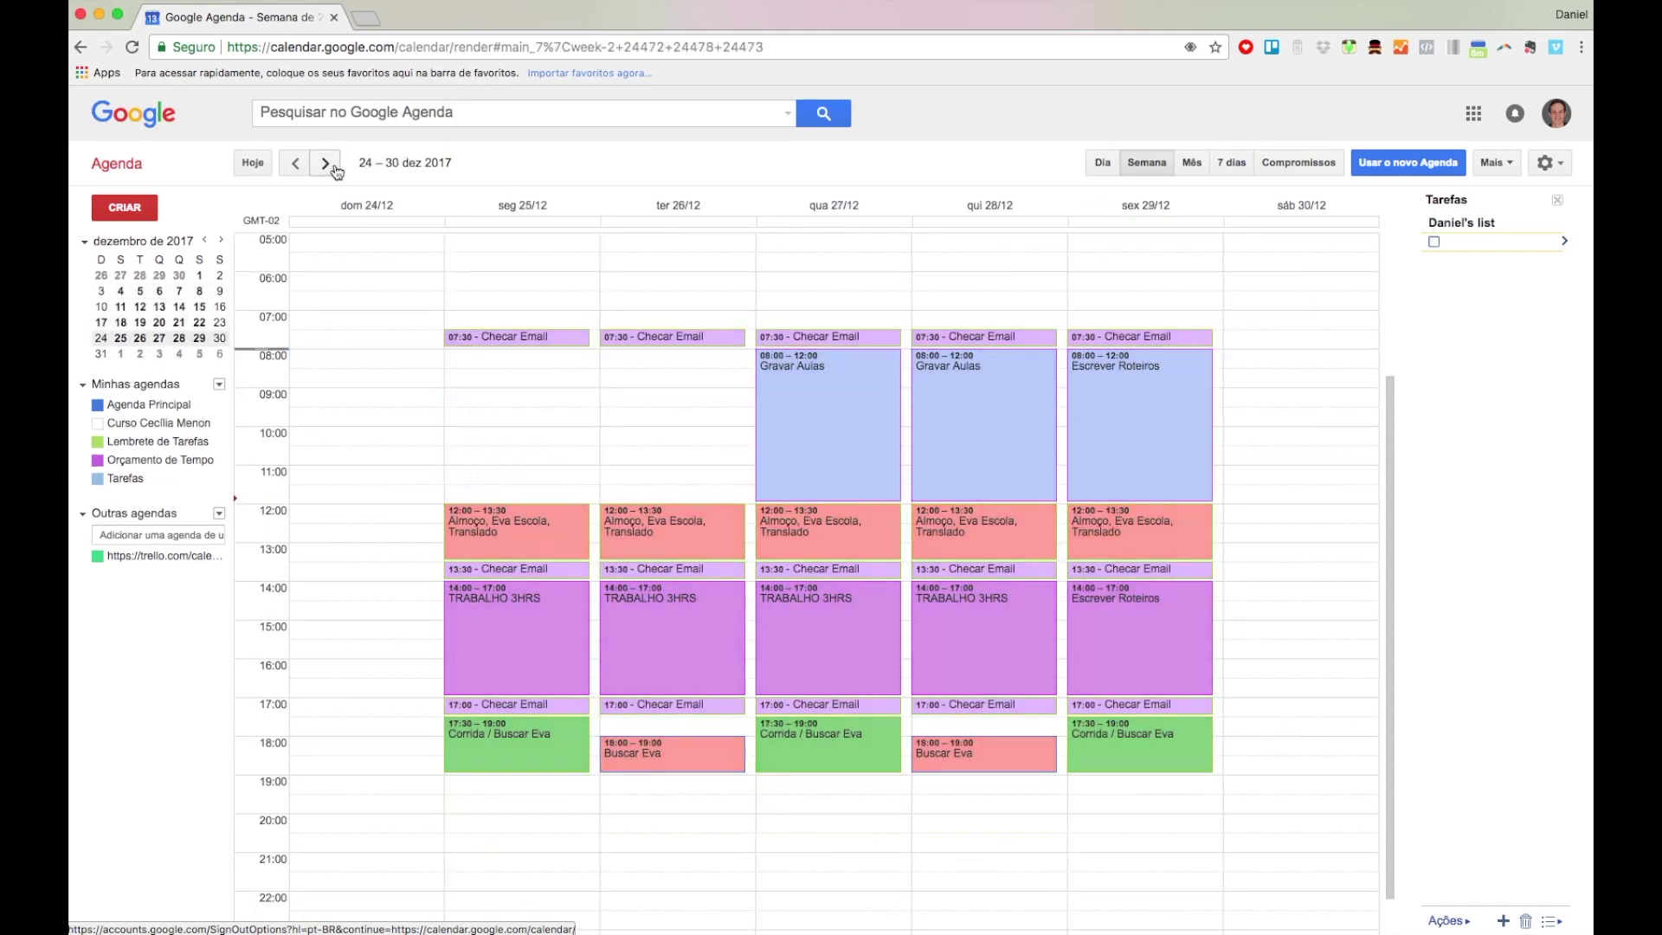
pyautogui.click(255, 165)
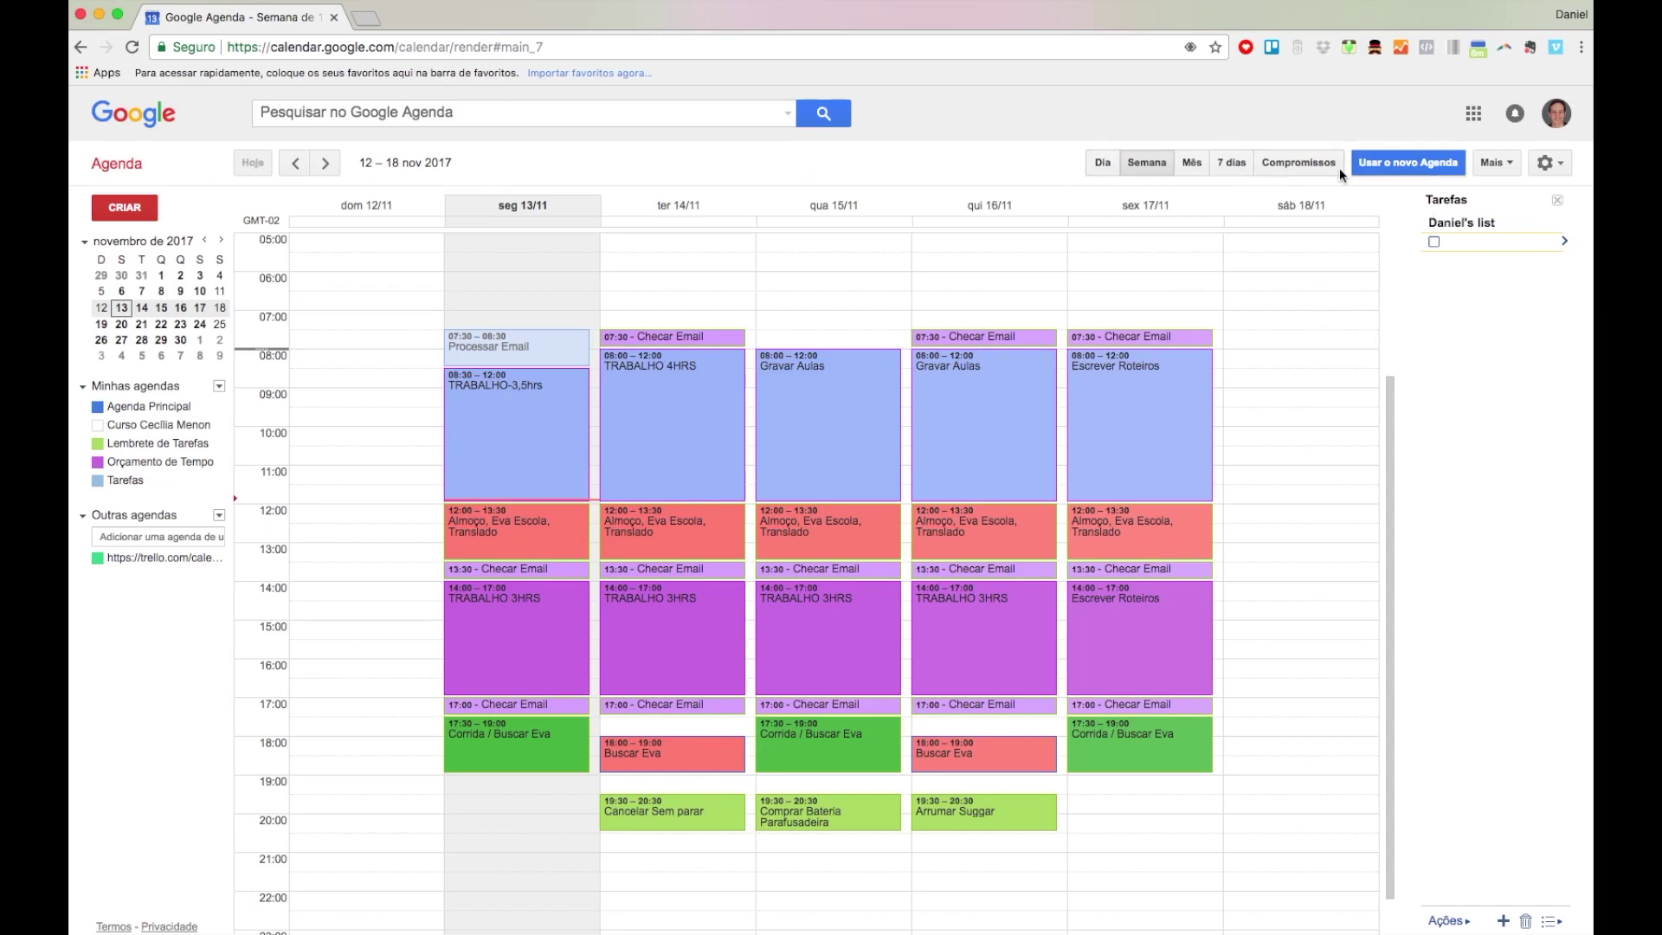
# Step: View the calendar in the Dia, Semana, Mês, 7 dias and Compromissos layouts one after another
pyautogui.click(1103, 165)
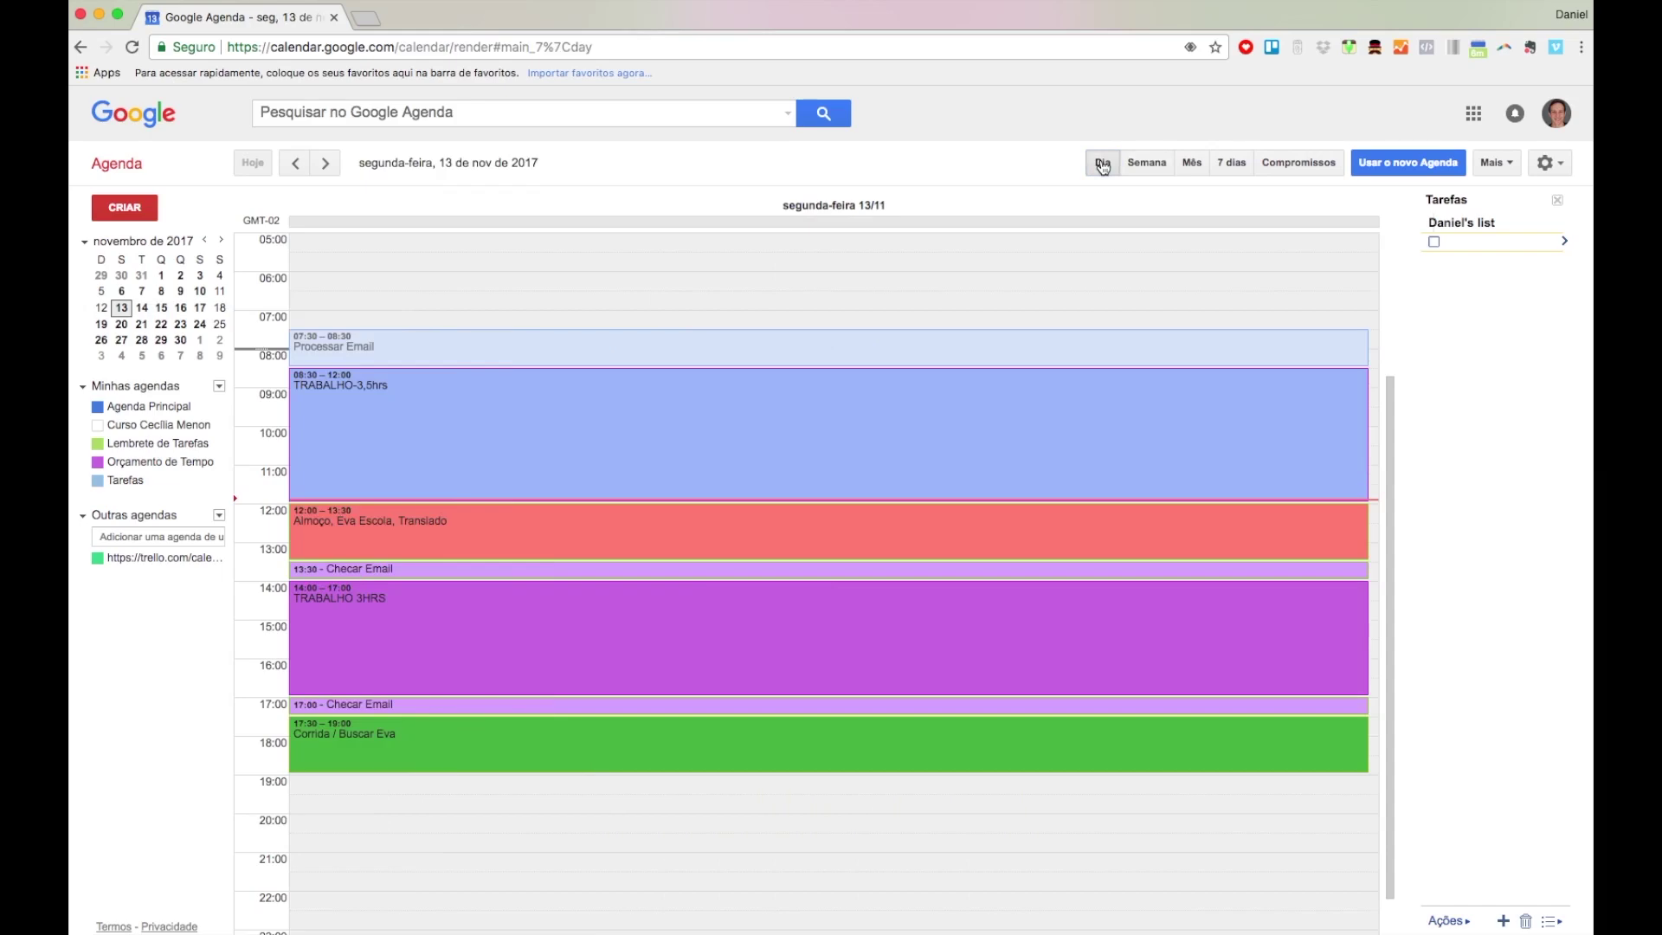
pyautogui.click(1148, 164)
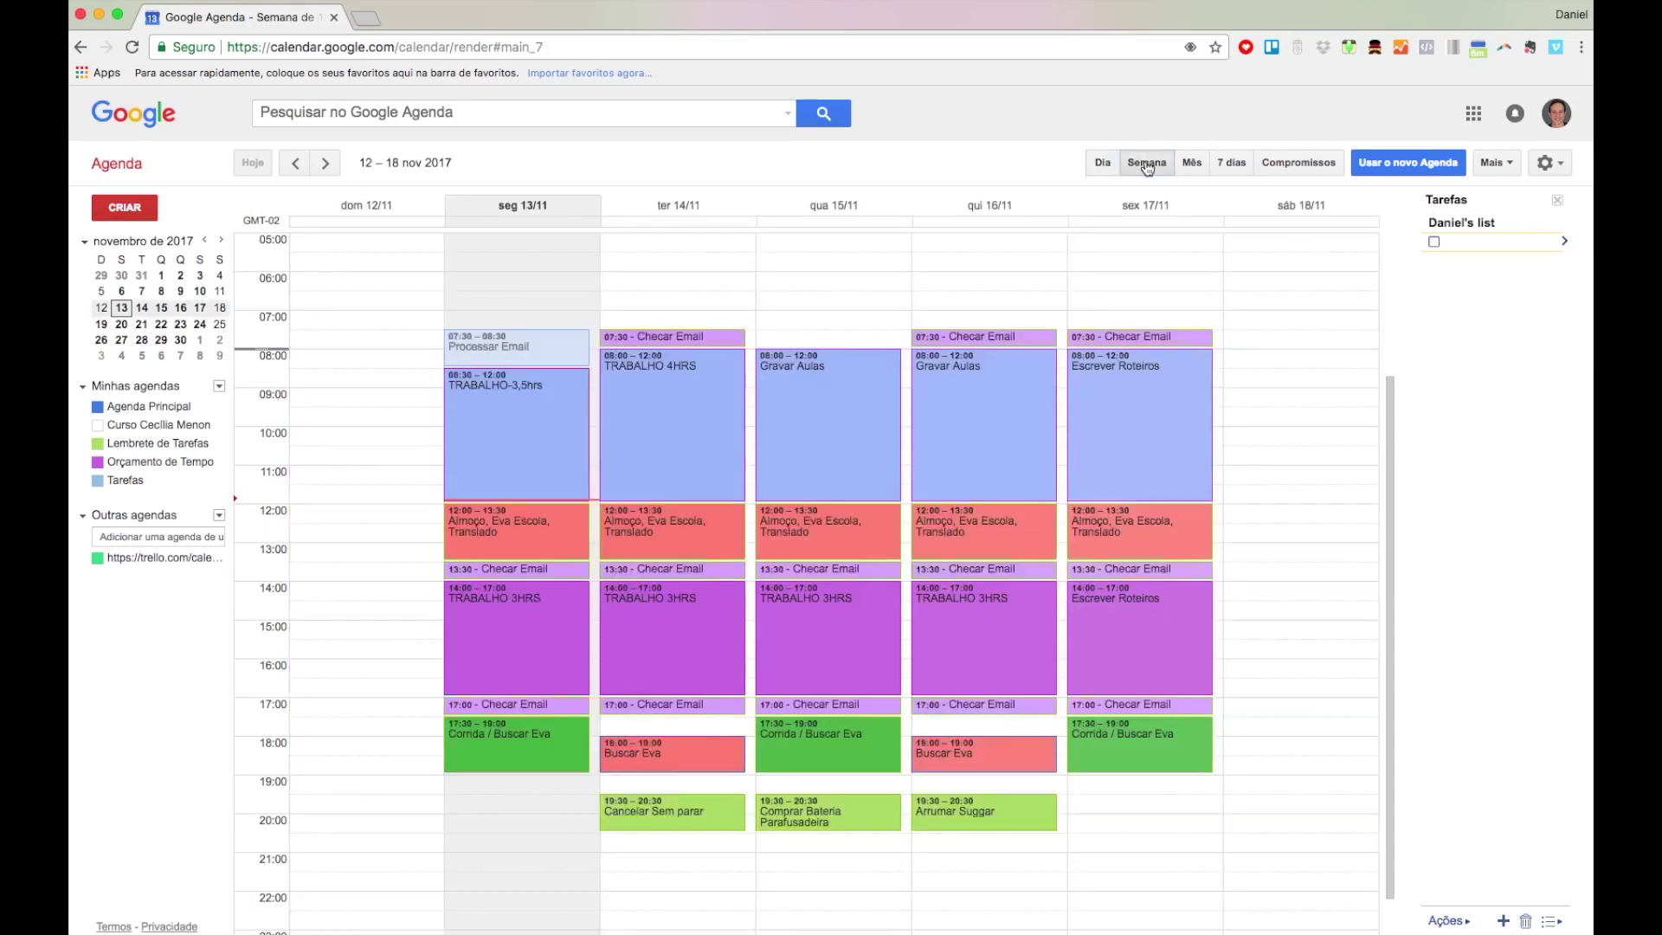
pyautogui.click(1194, 166)
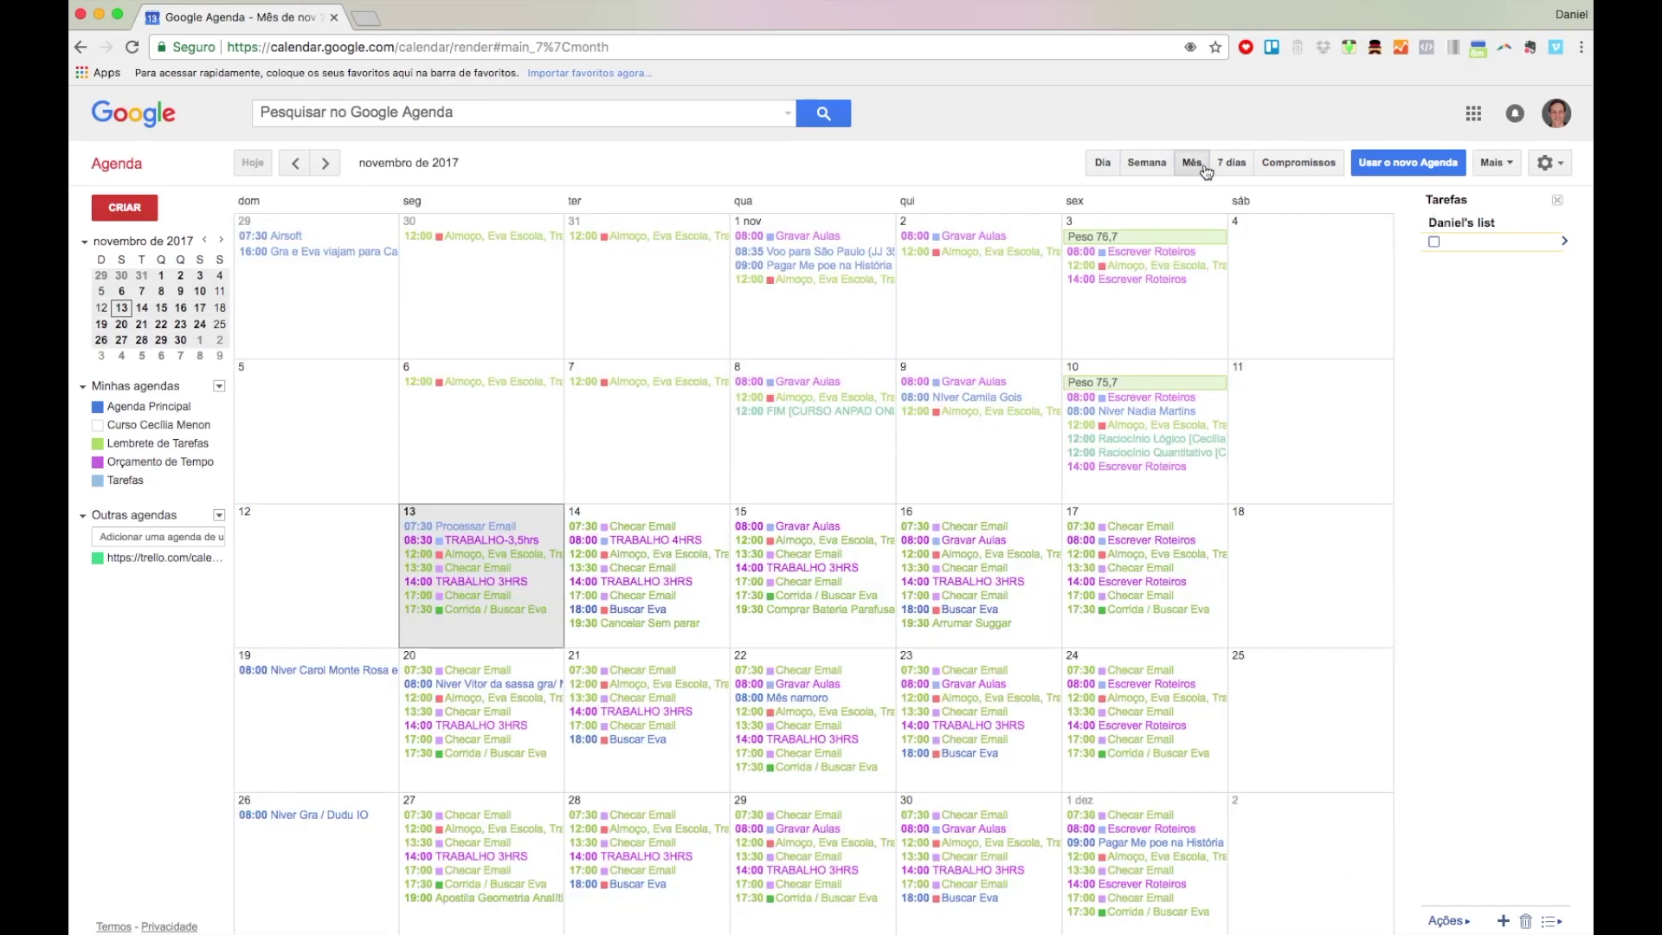
pyautogui.click(1232, 164)
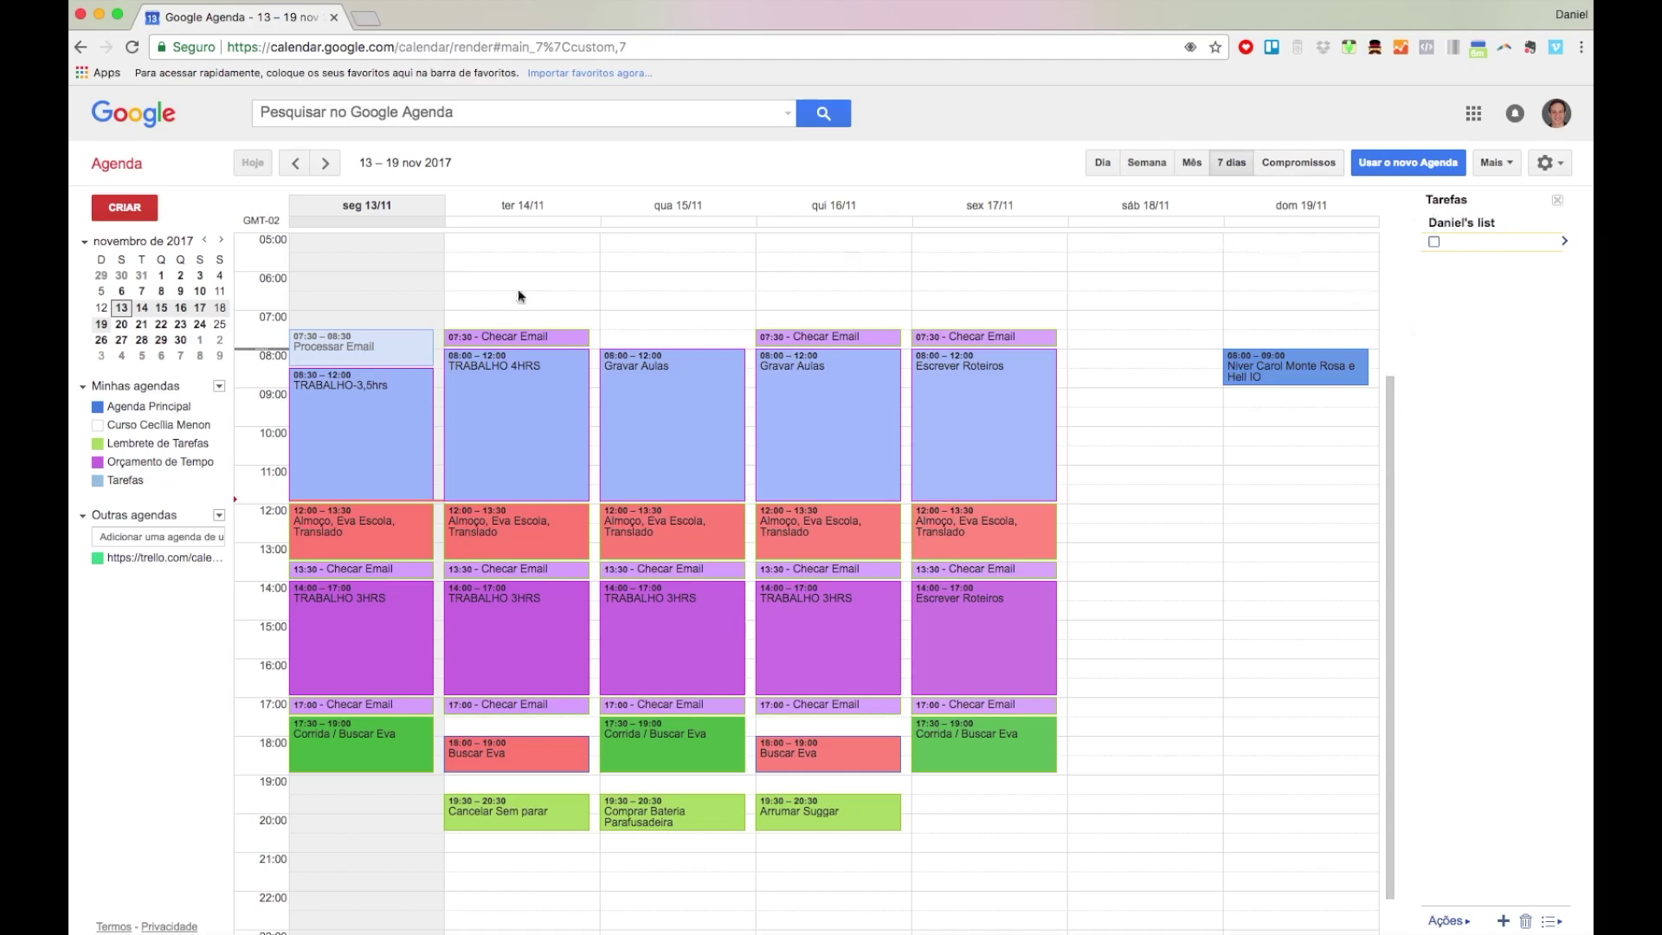
pyautogui.click(1310, 166)
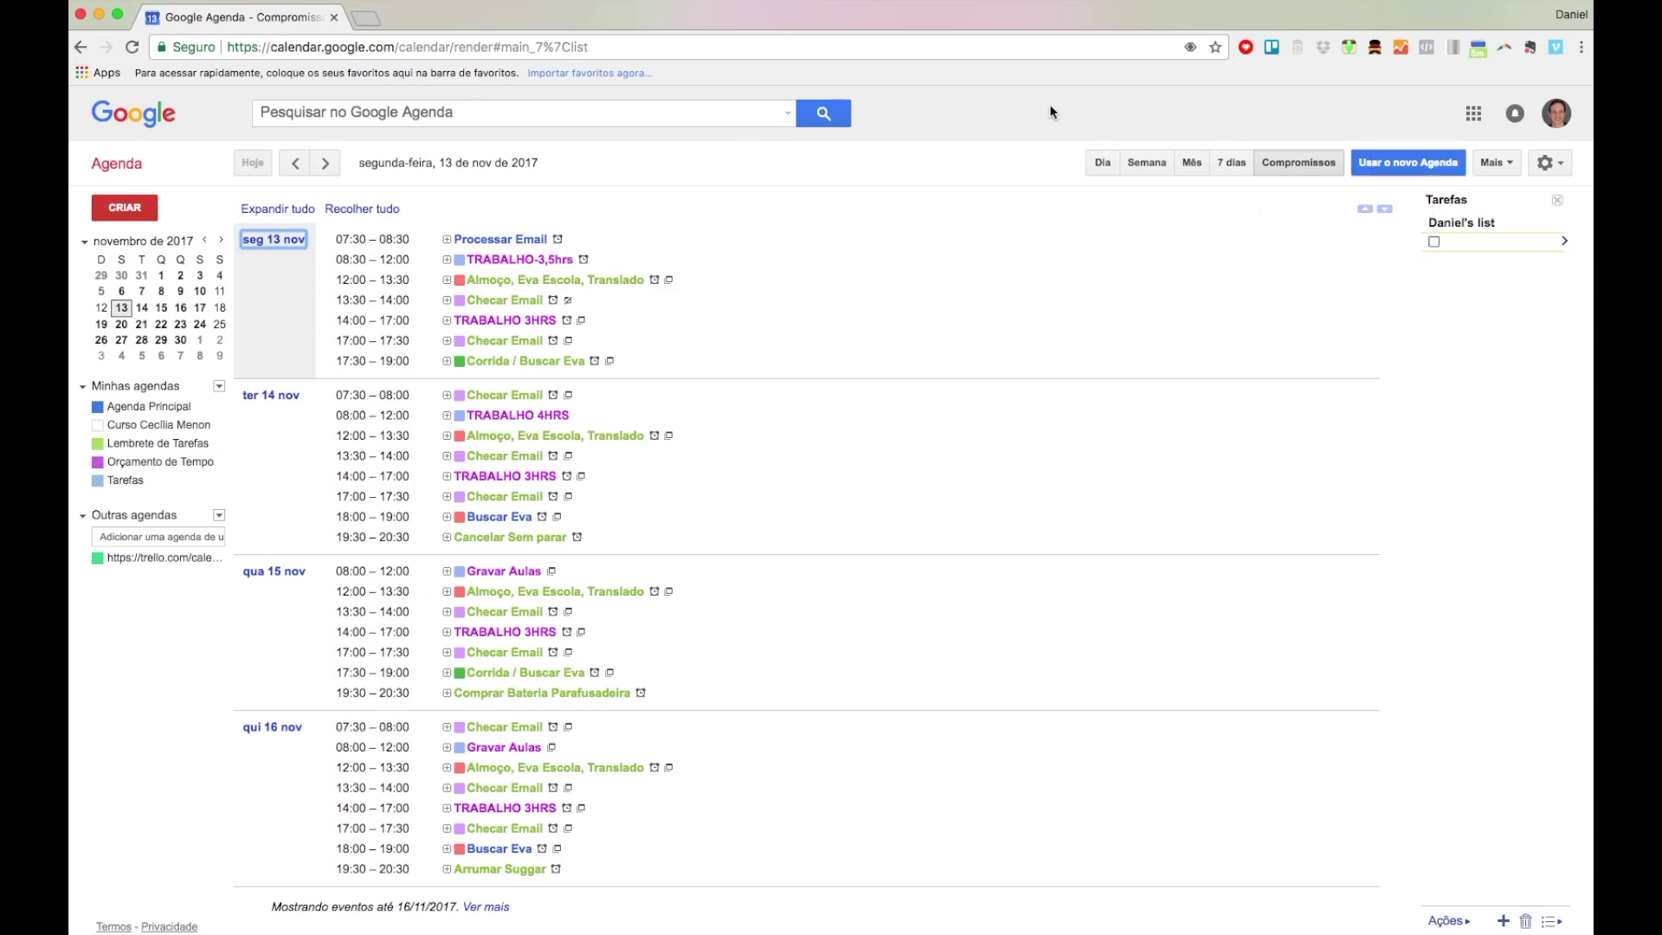
# Step: Switch to the new Google Agenda interface and look over the week's events from morning to evening
pyautogui.click(1430, 170)
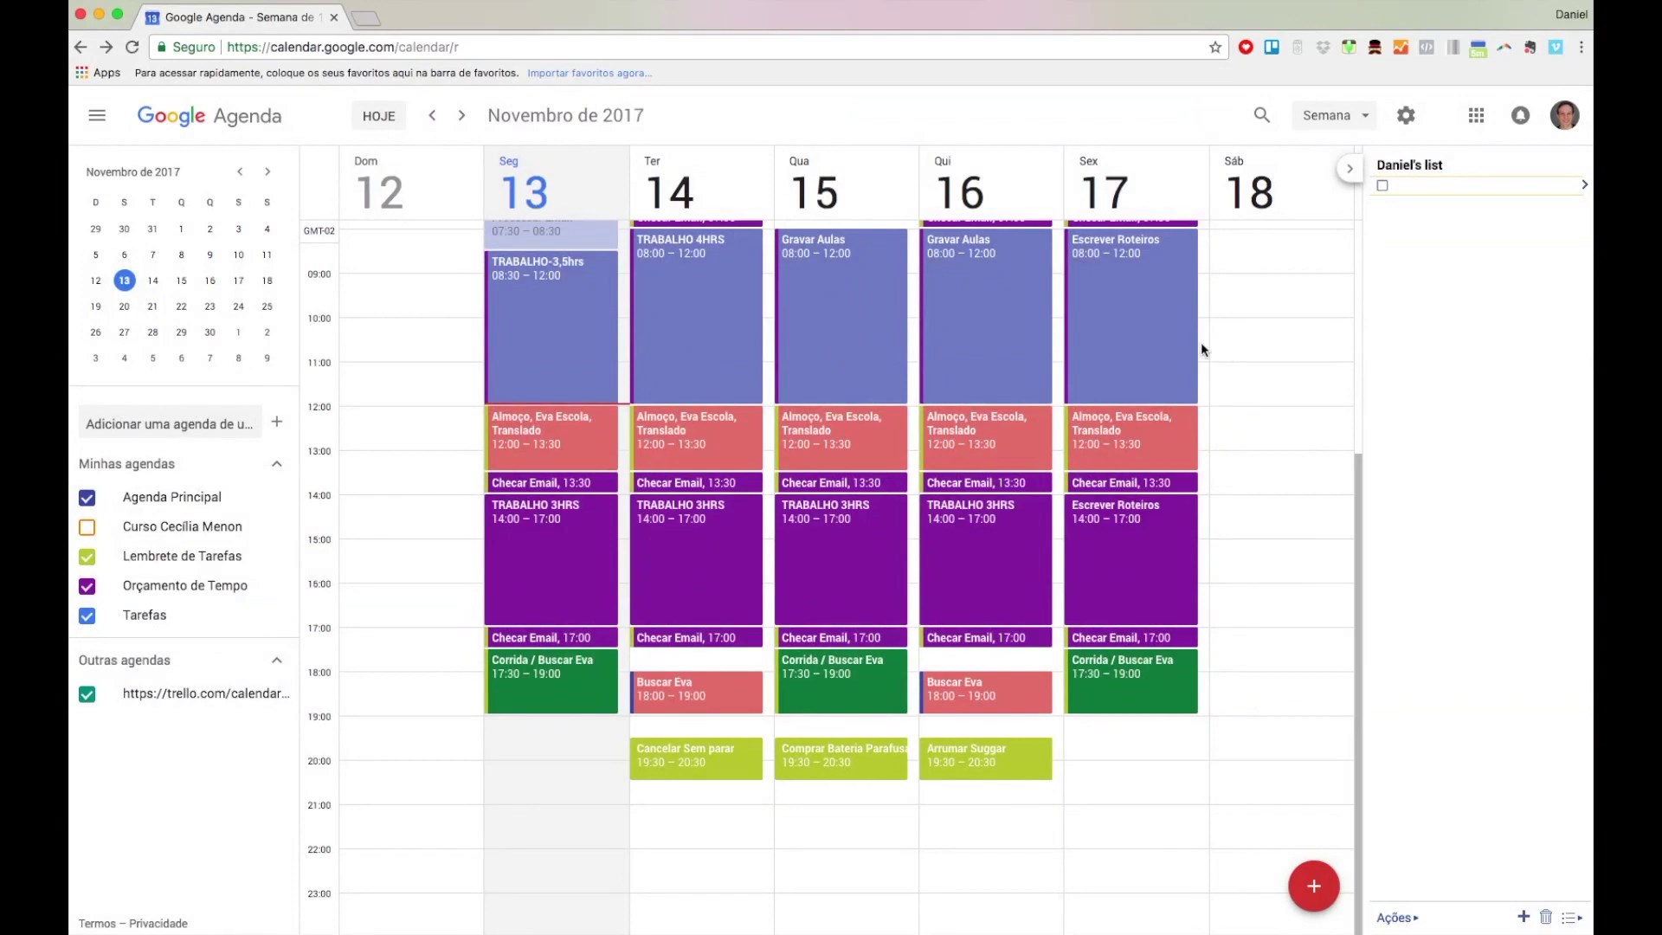
pyautogui.scroll(5, 1132, 378)
pyautogui.scroll(-5, 1124, 407)
pyautogui.scroll(5, 1255, 582)
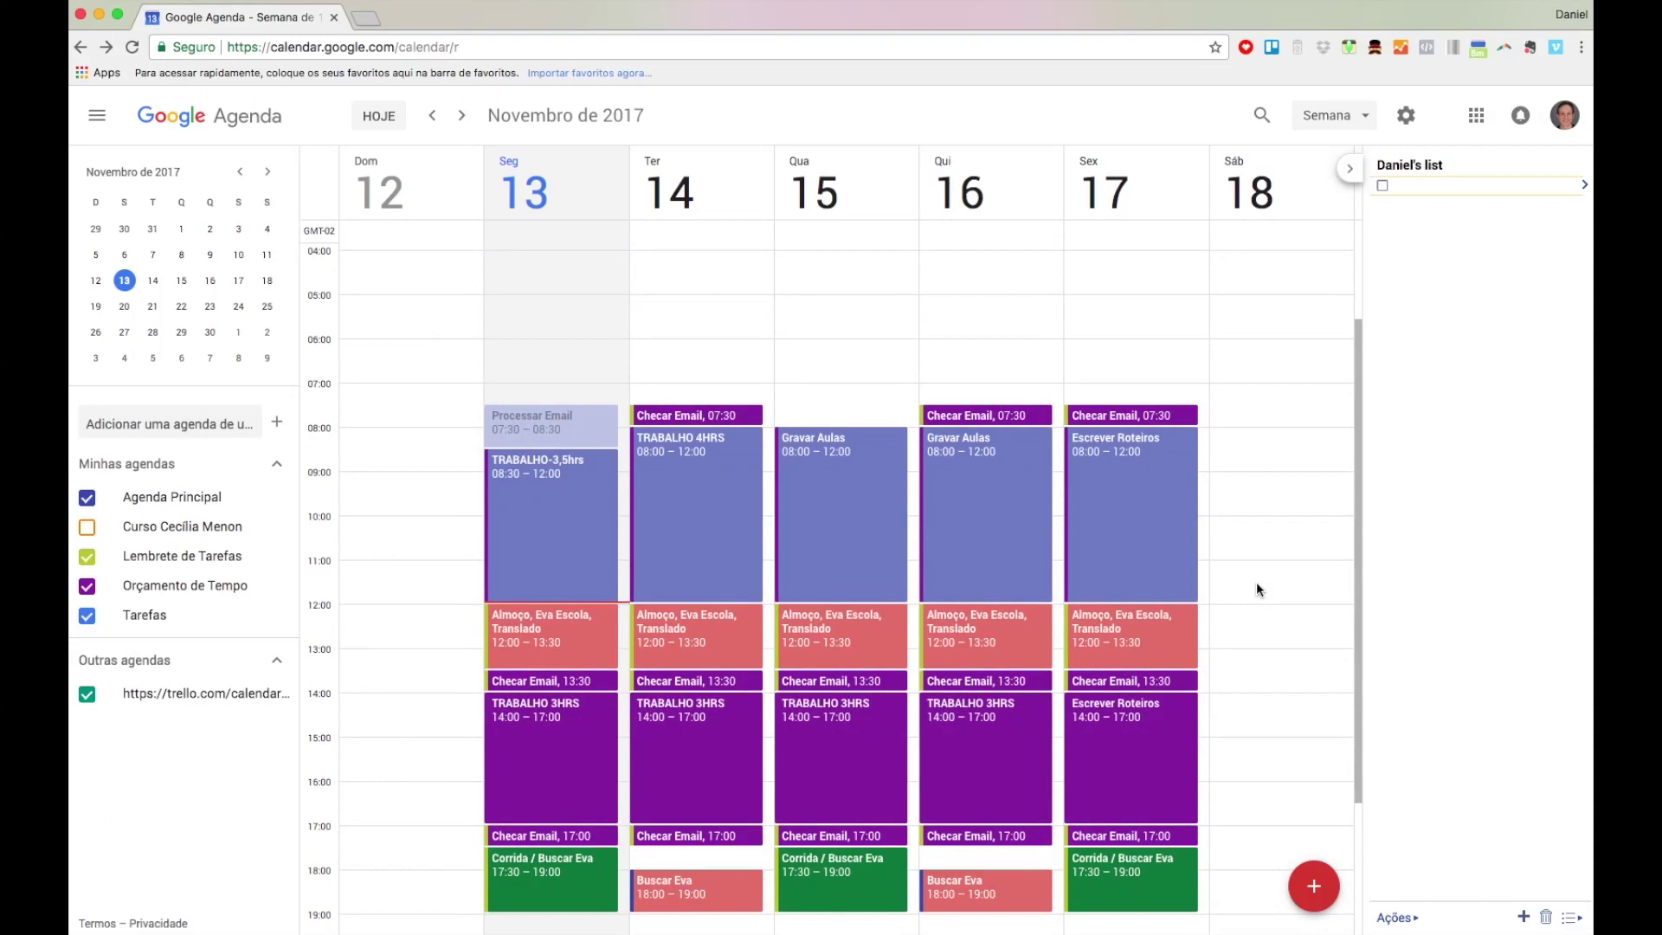
pyautogui.scroll(-3, 1255, 582)
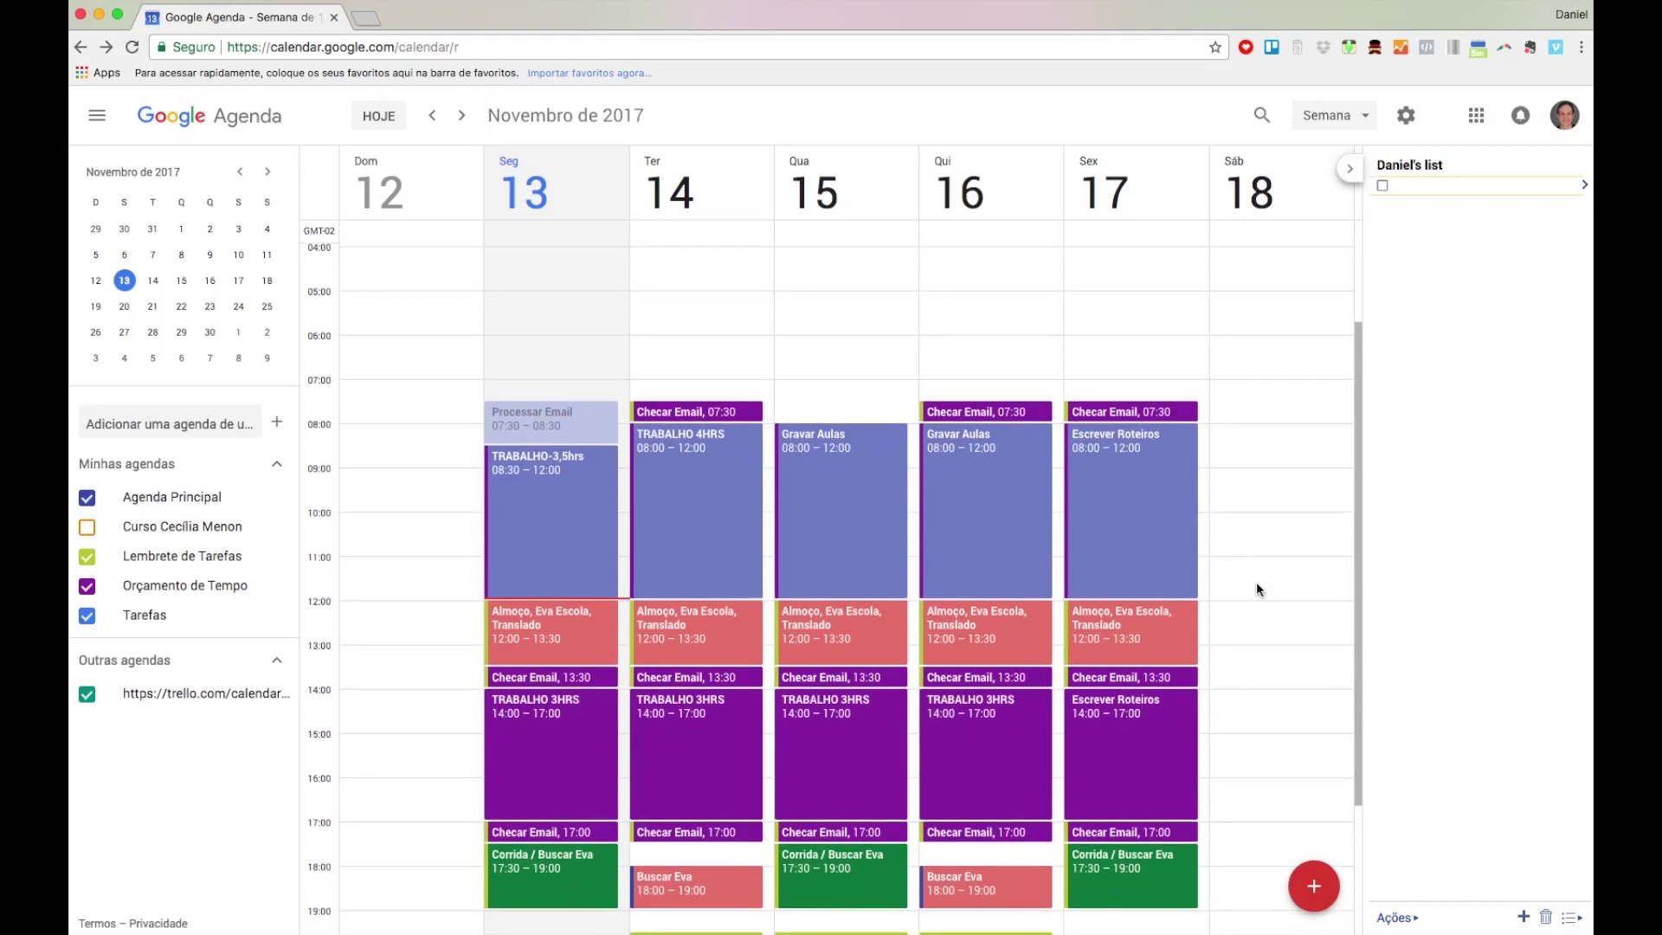
# Step: Look over the available calendar view options of the new interface and close the list
pyautogui.click(1353, 116)
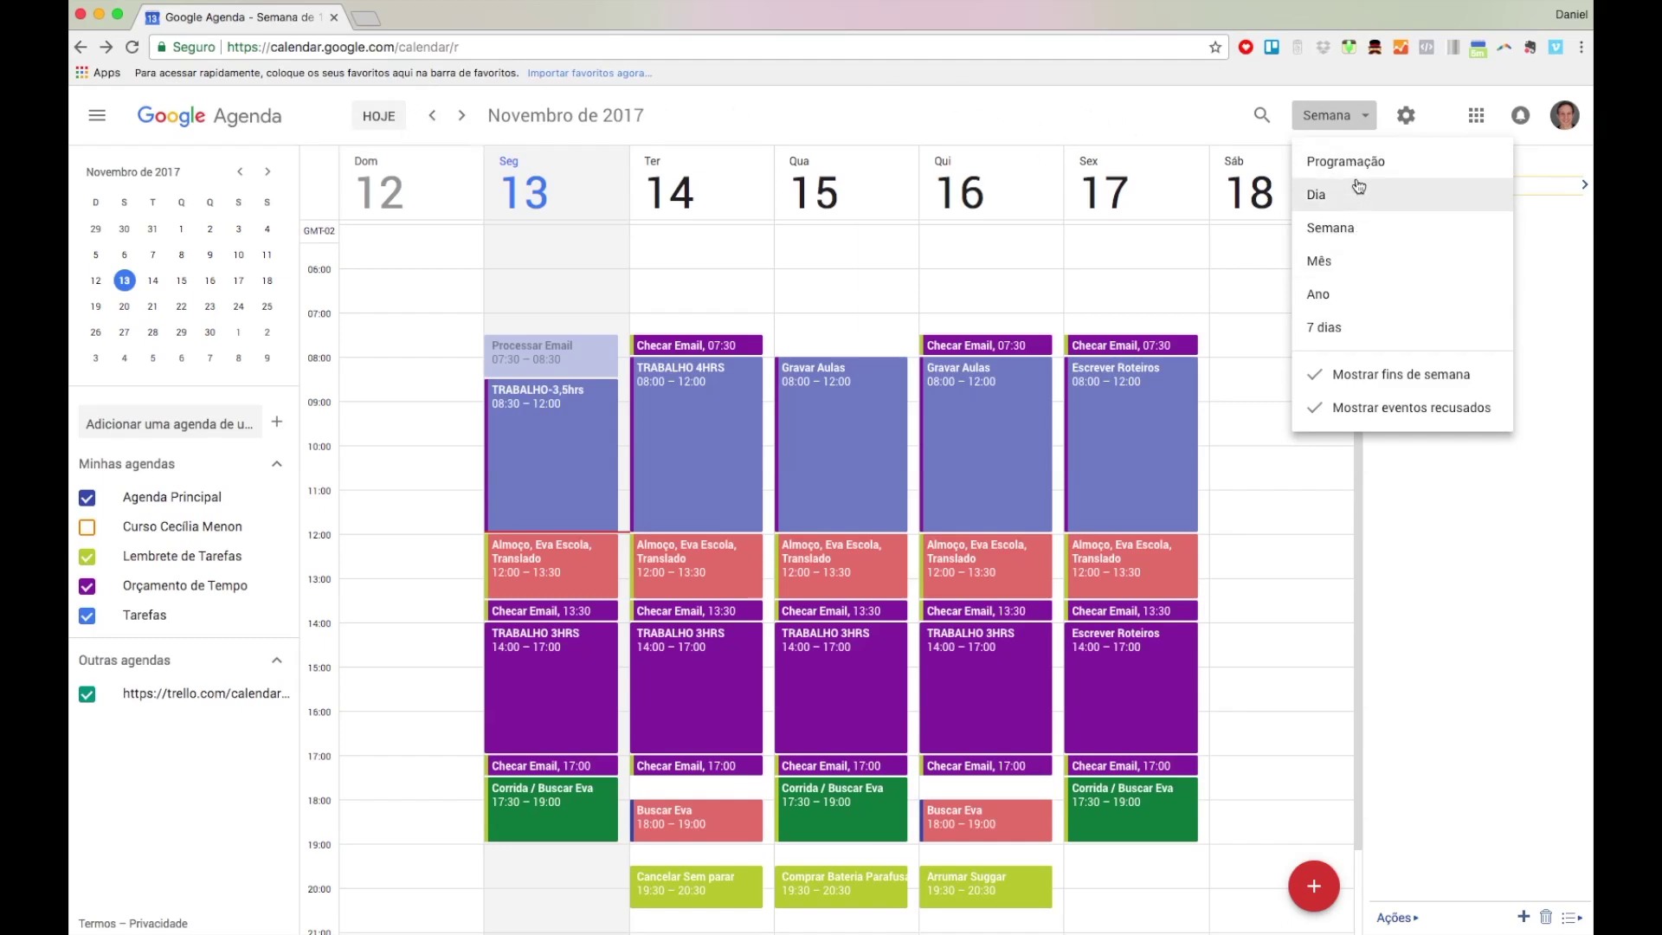
pyautogui.click(1364, 120)
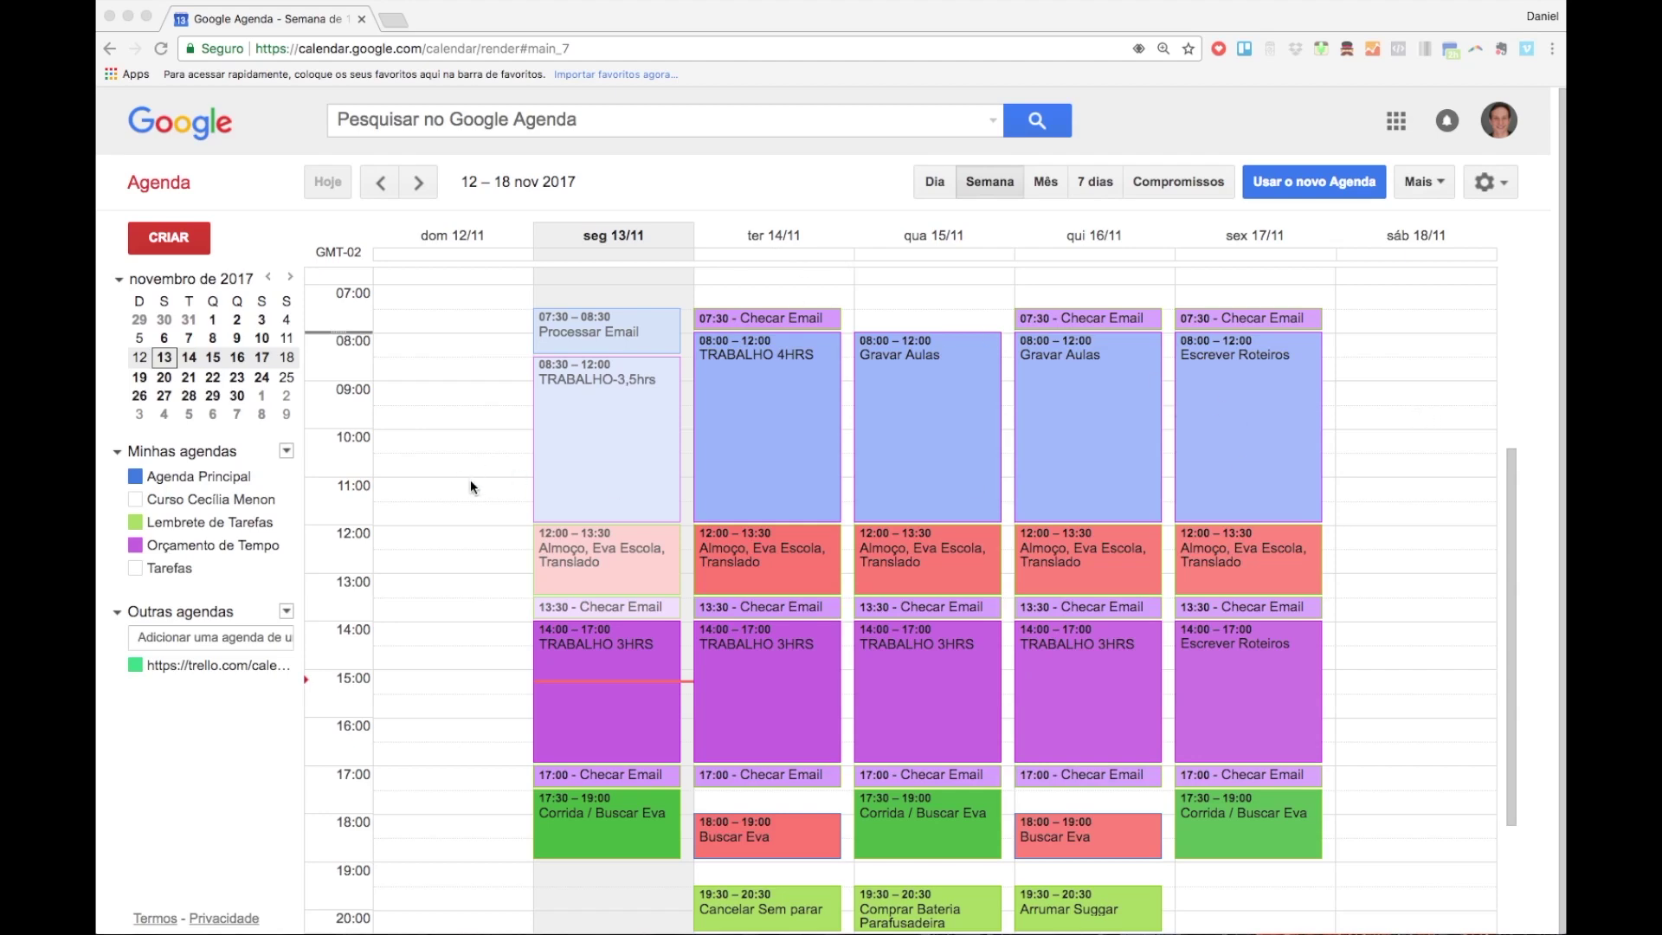
# Step: In the classic calendar, preview a quick event draft for Saturday 18 November, 11:00–12:00, and the full event form, saving neither
pyautogui.click(1388, 499)
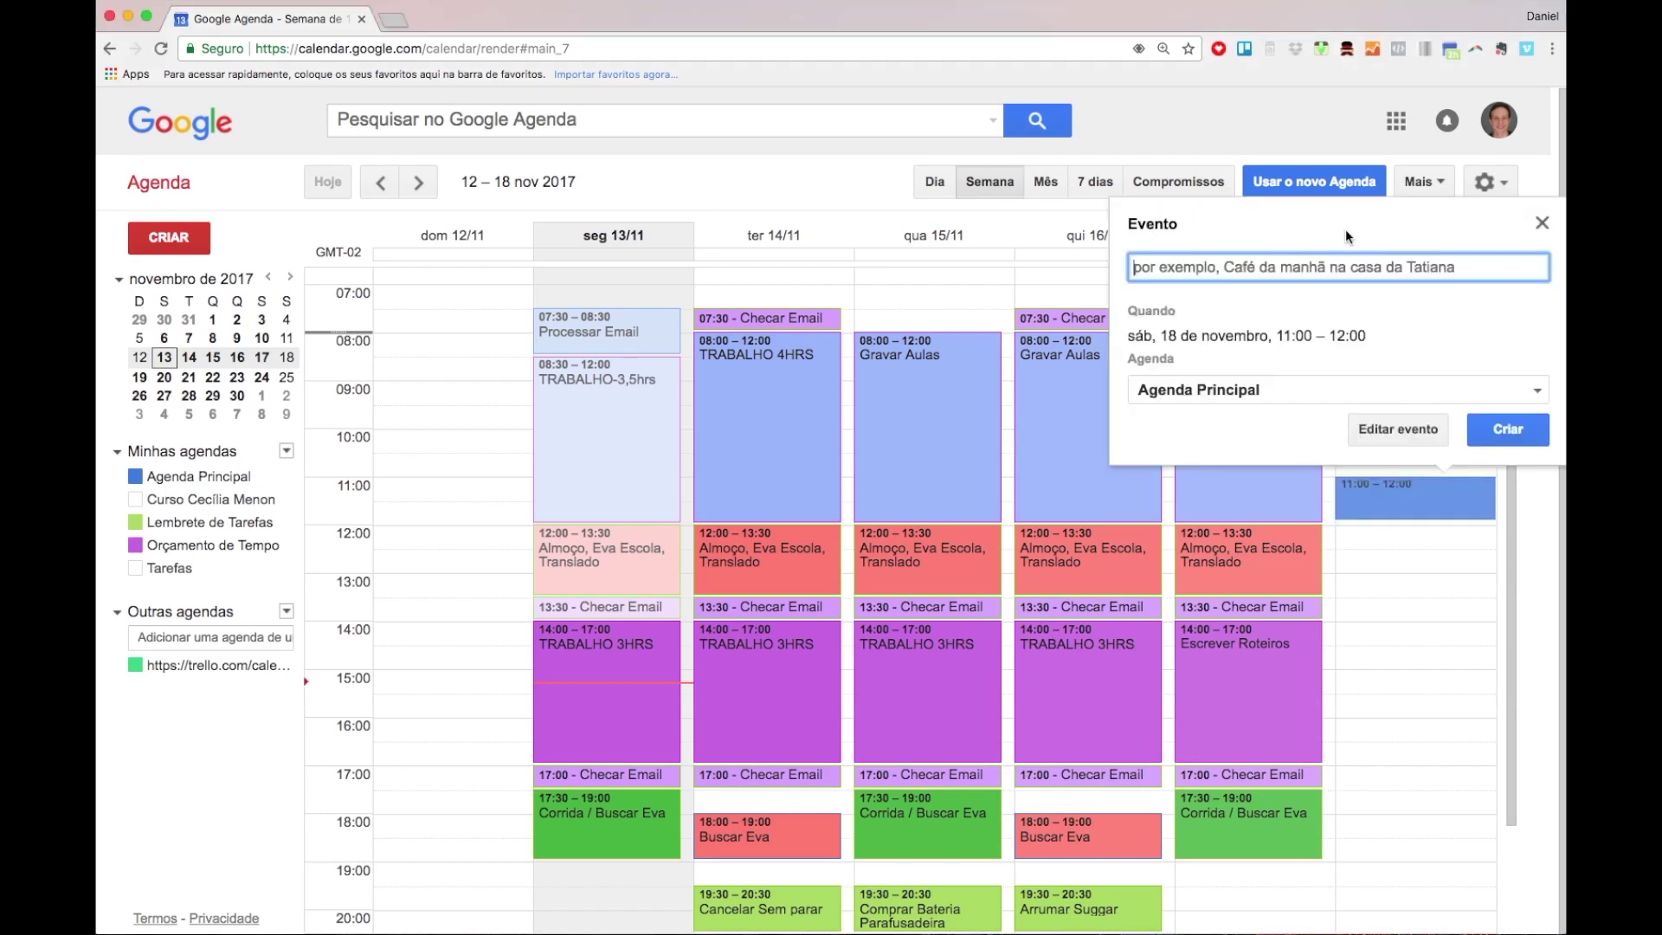
pyautogui.click(1542, 224)
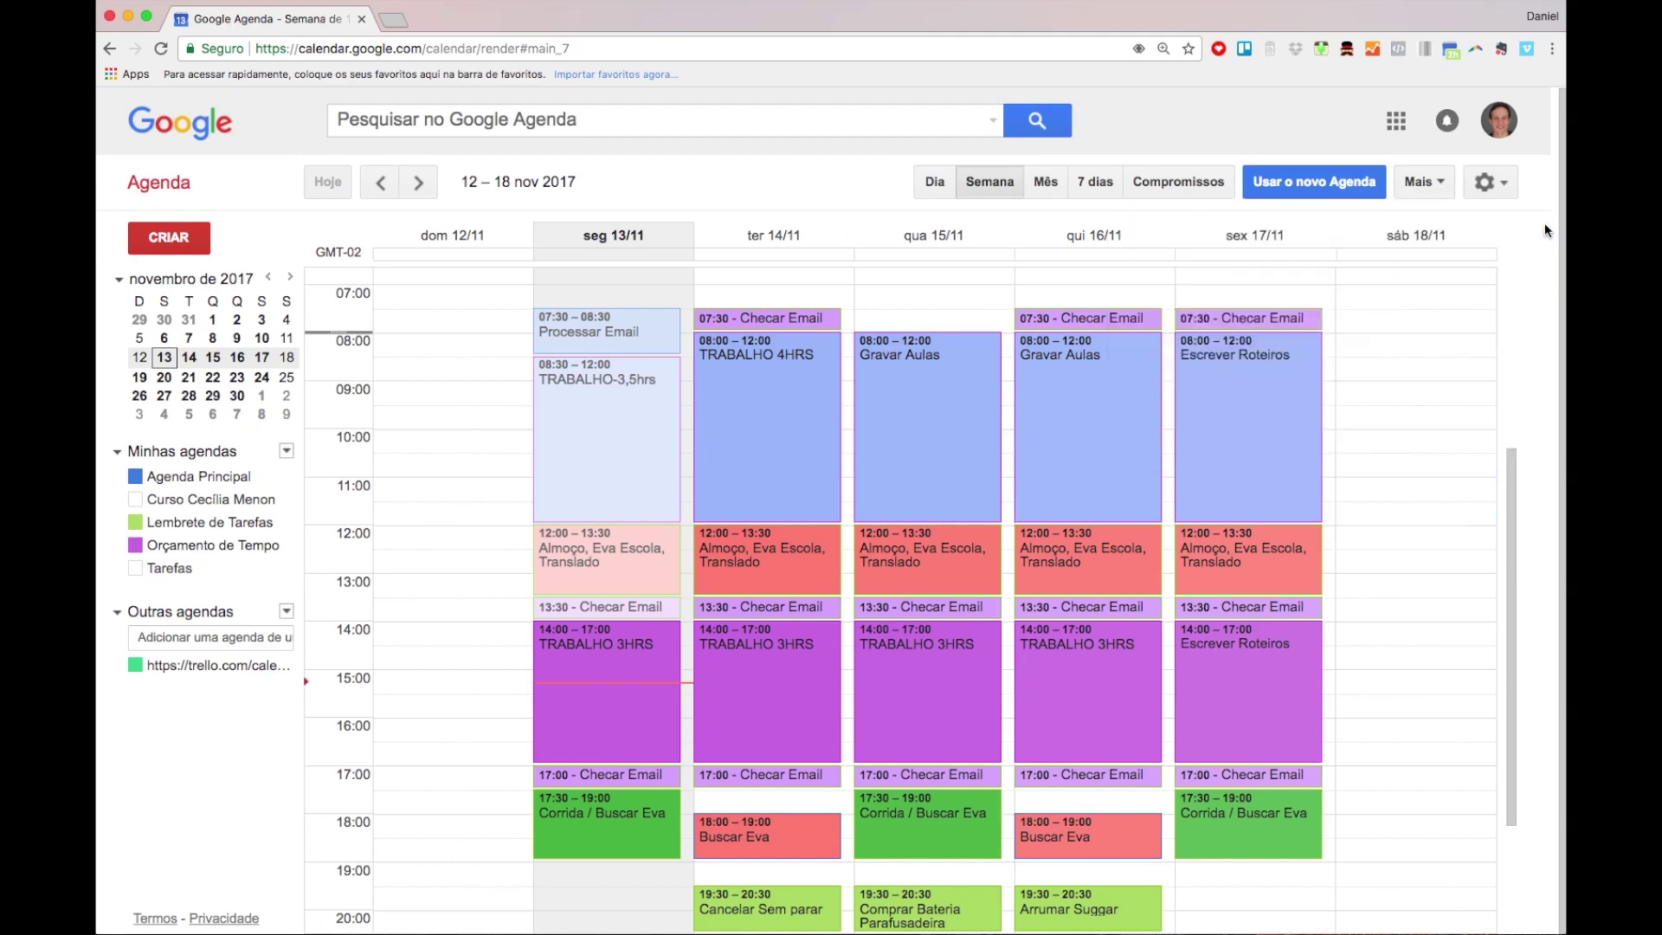
pyautogui.click(176, 247)
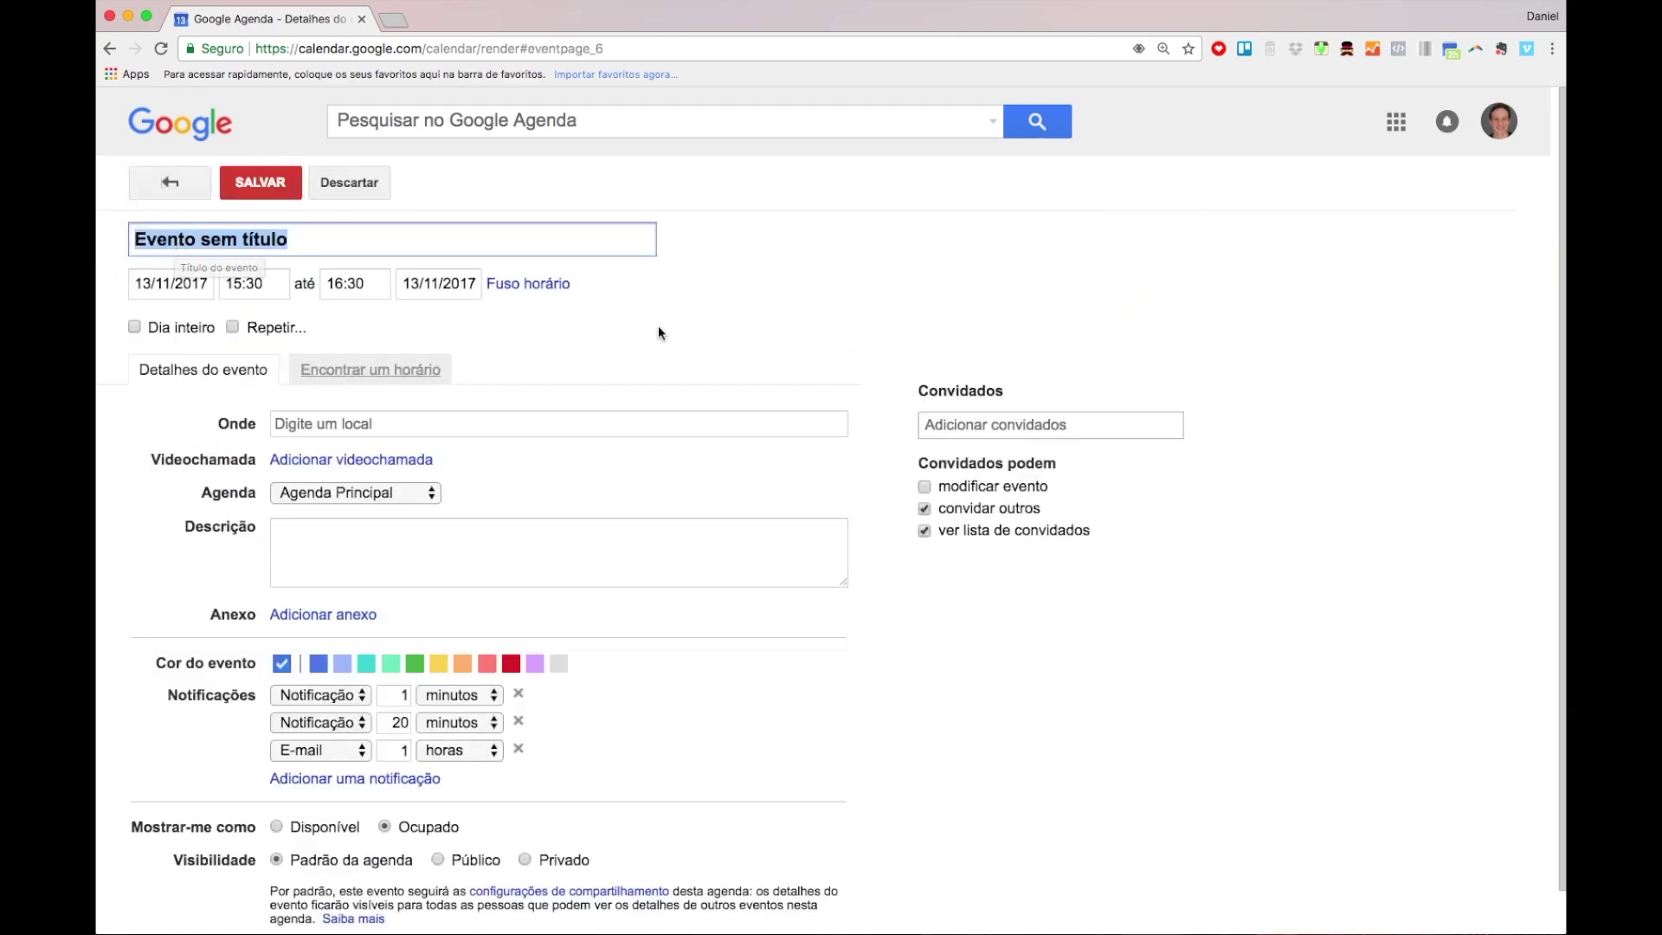
pyautogui.click(161, 190)
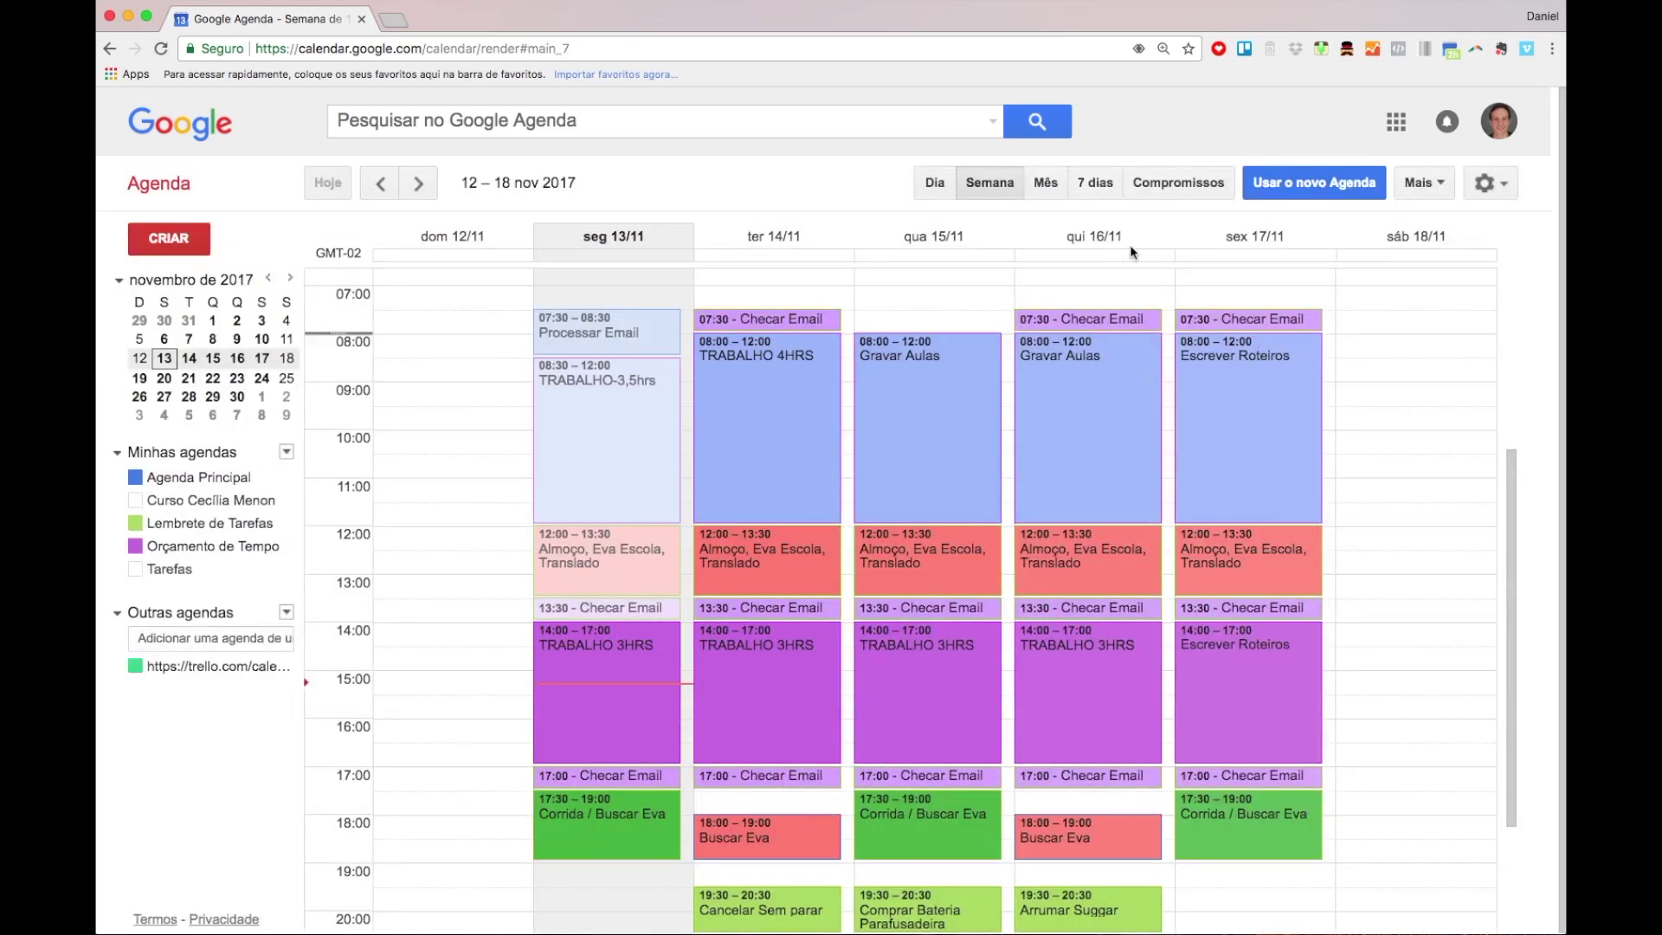
# Step: Switch to the new Google Agenda and preview its full event form and an 11:00–12:00 draft on 18 November, saving neither
pyautogui.click(1314, 182)
pyautogui.click(1418, 339)
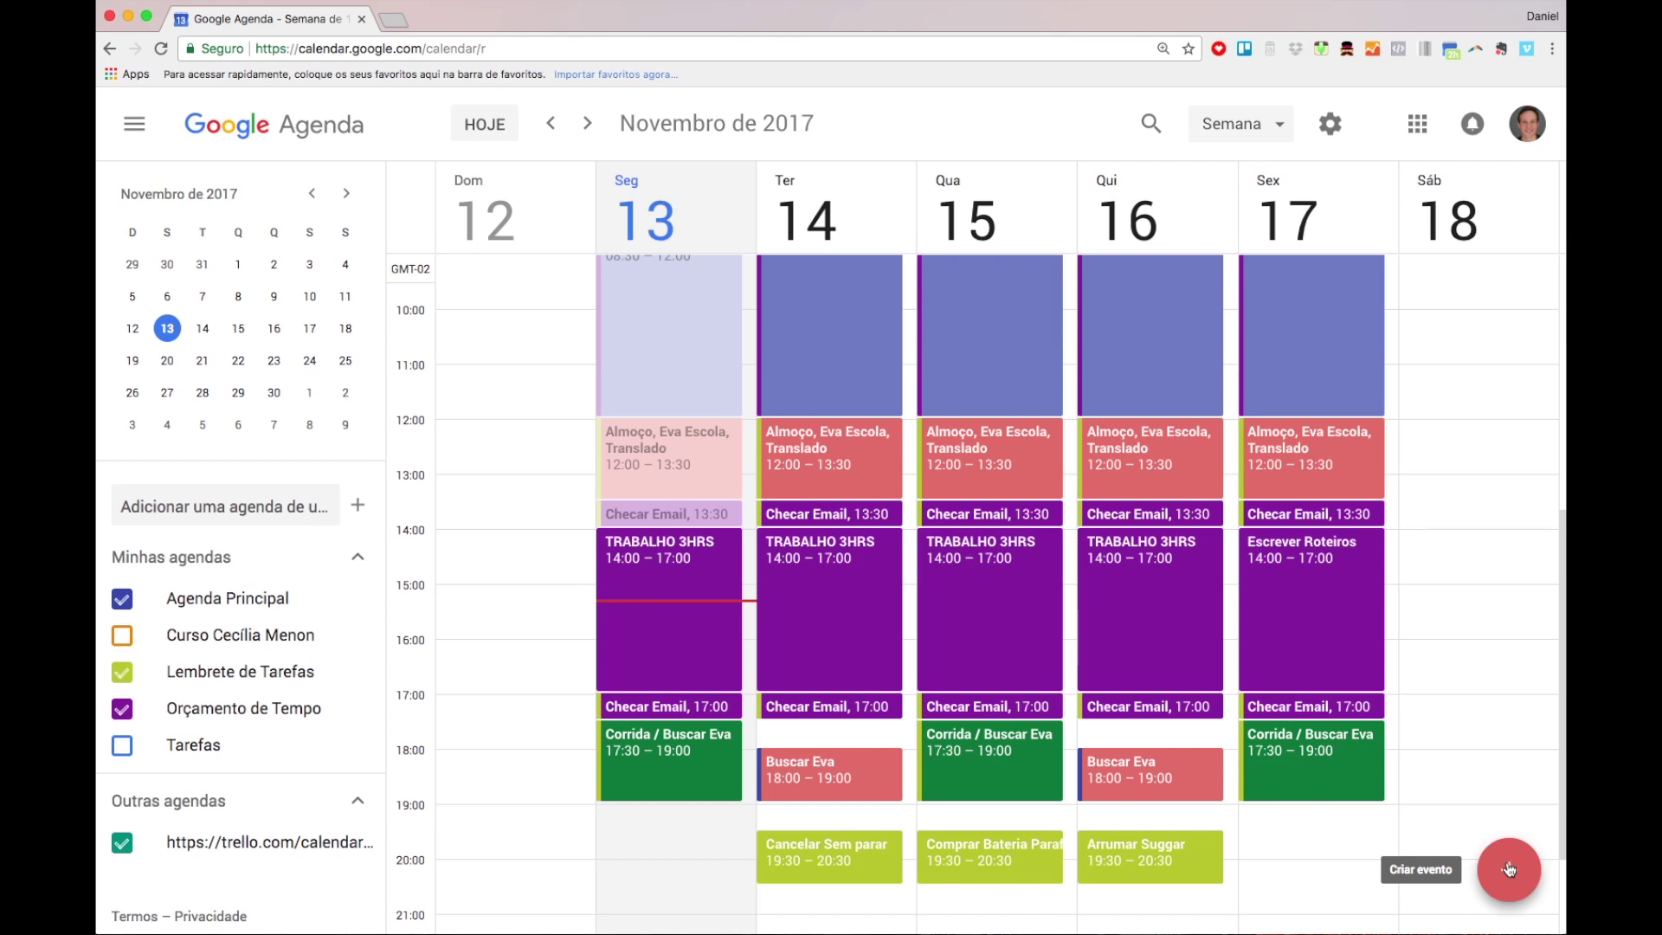
pyautogui.click(1509, 870)
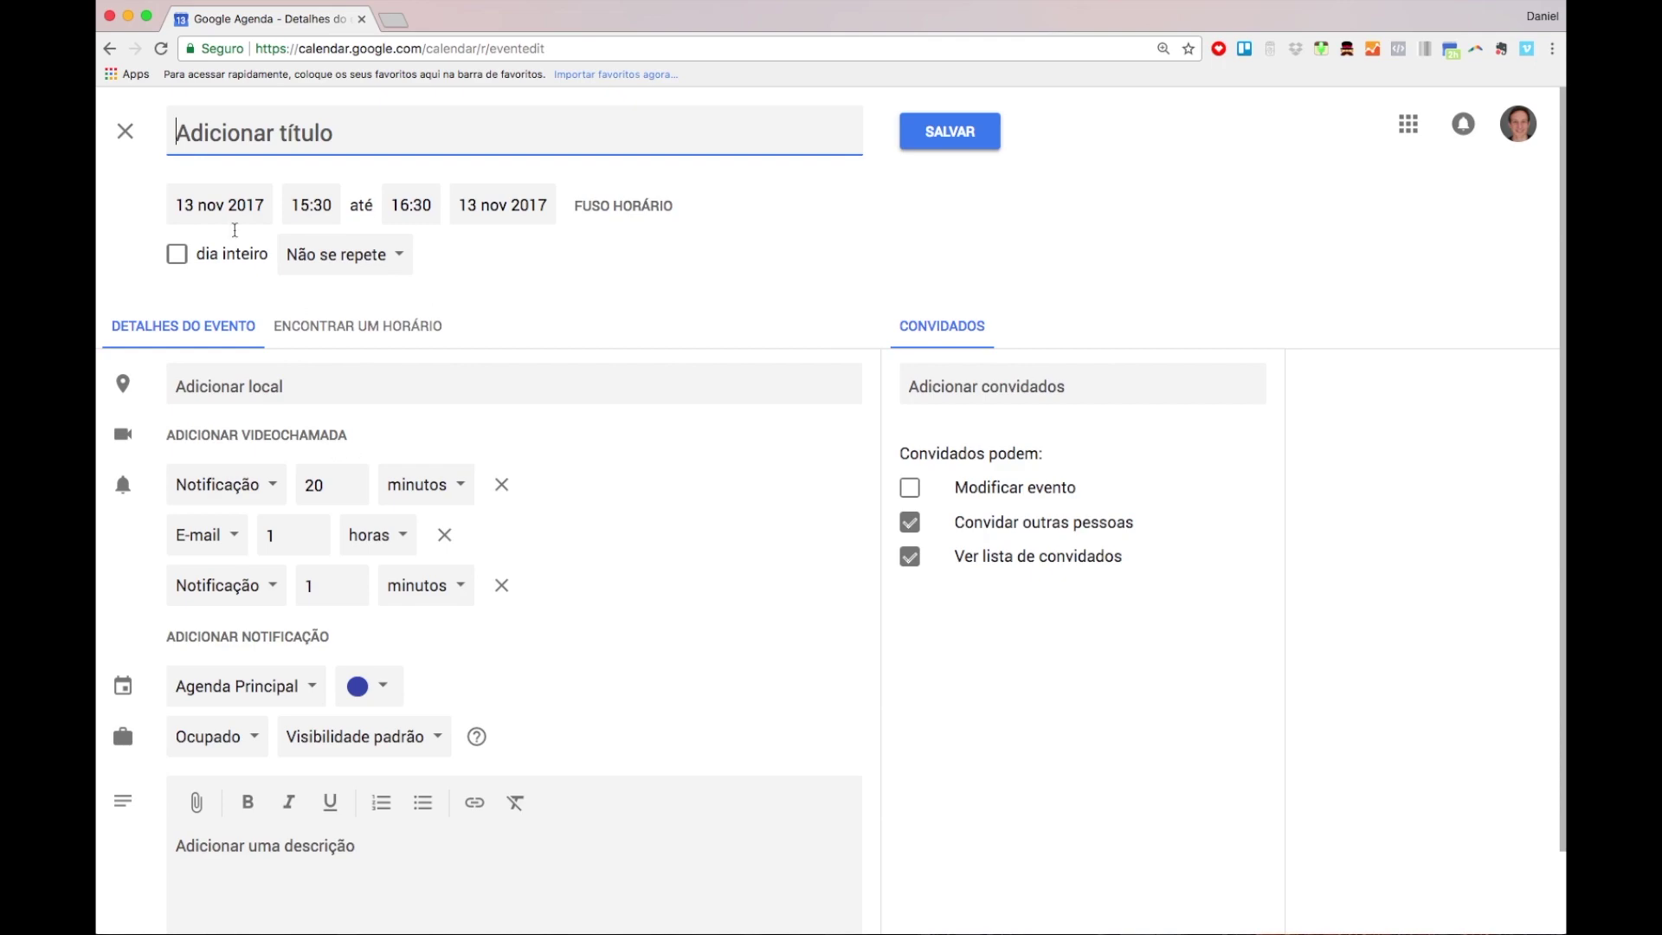
pyautogui.click(135, 144)
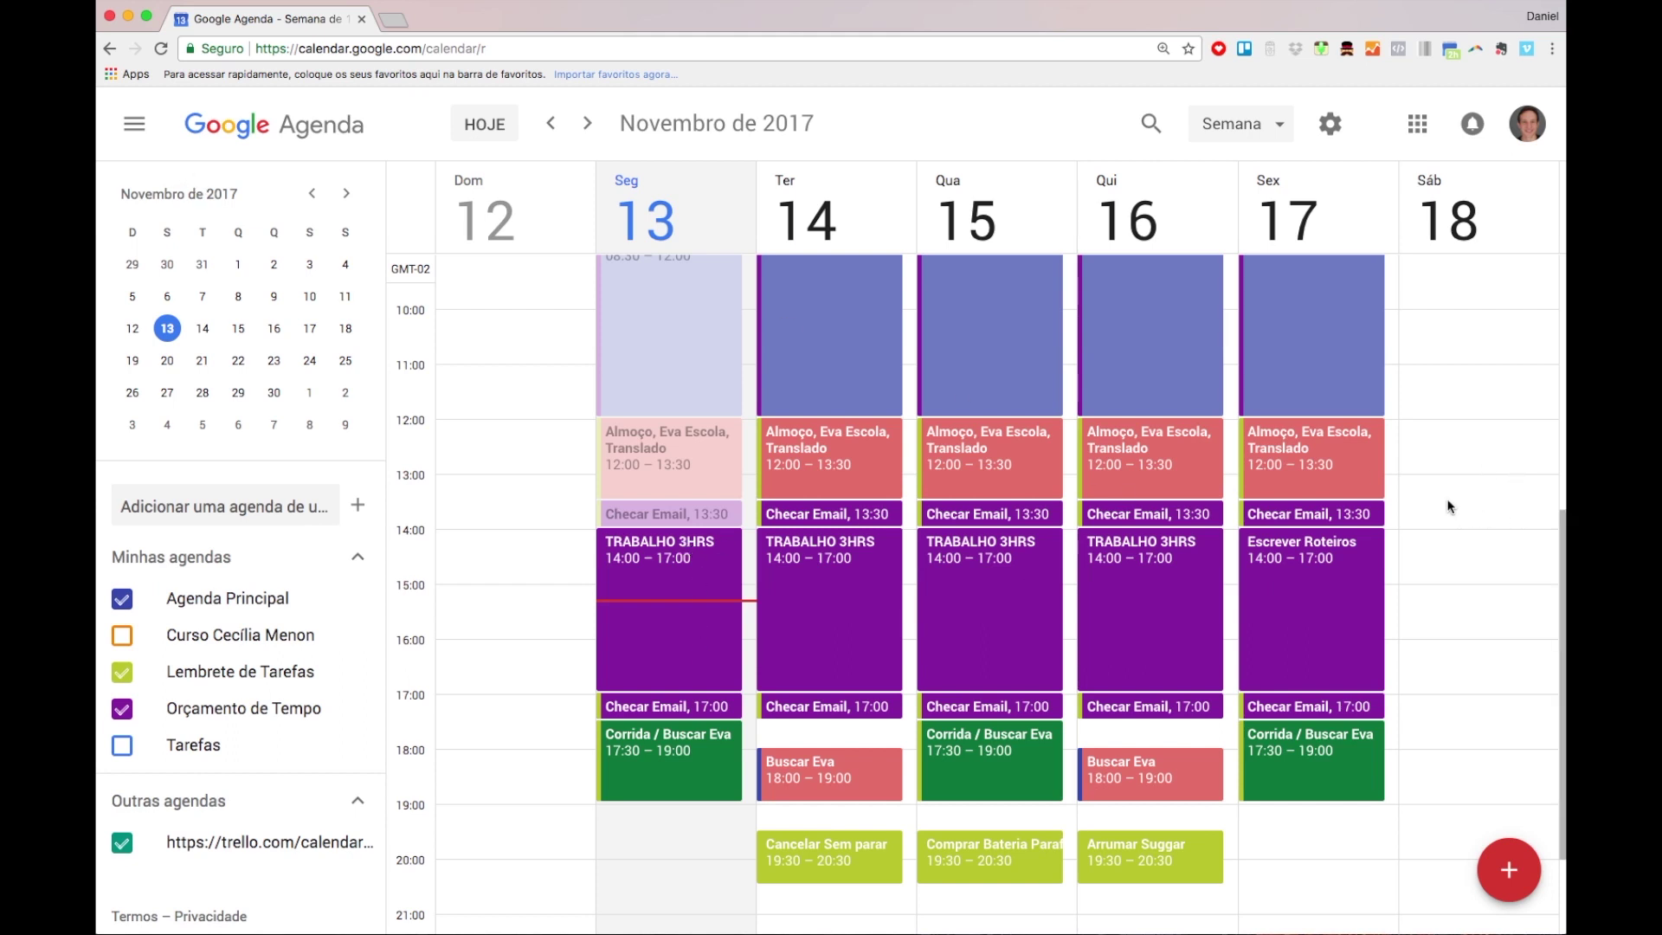
pyautogui.moveTo(1451, 376); pyautogui.dragTo(1459, 412)
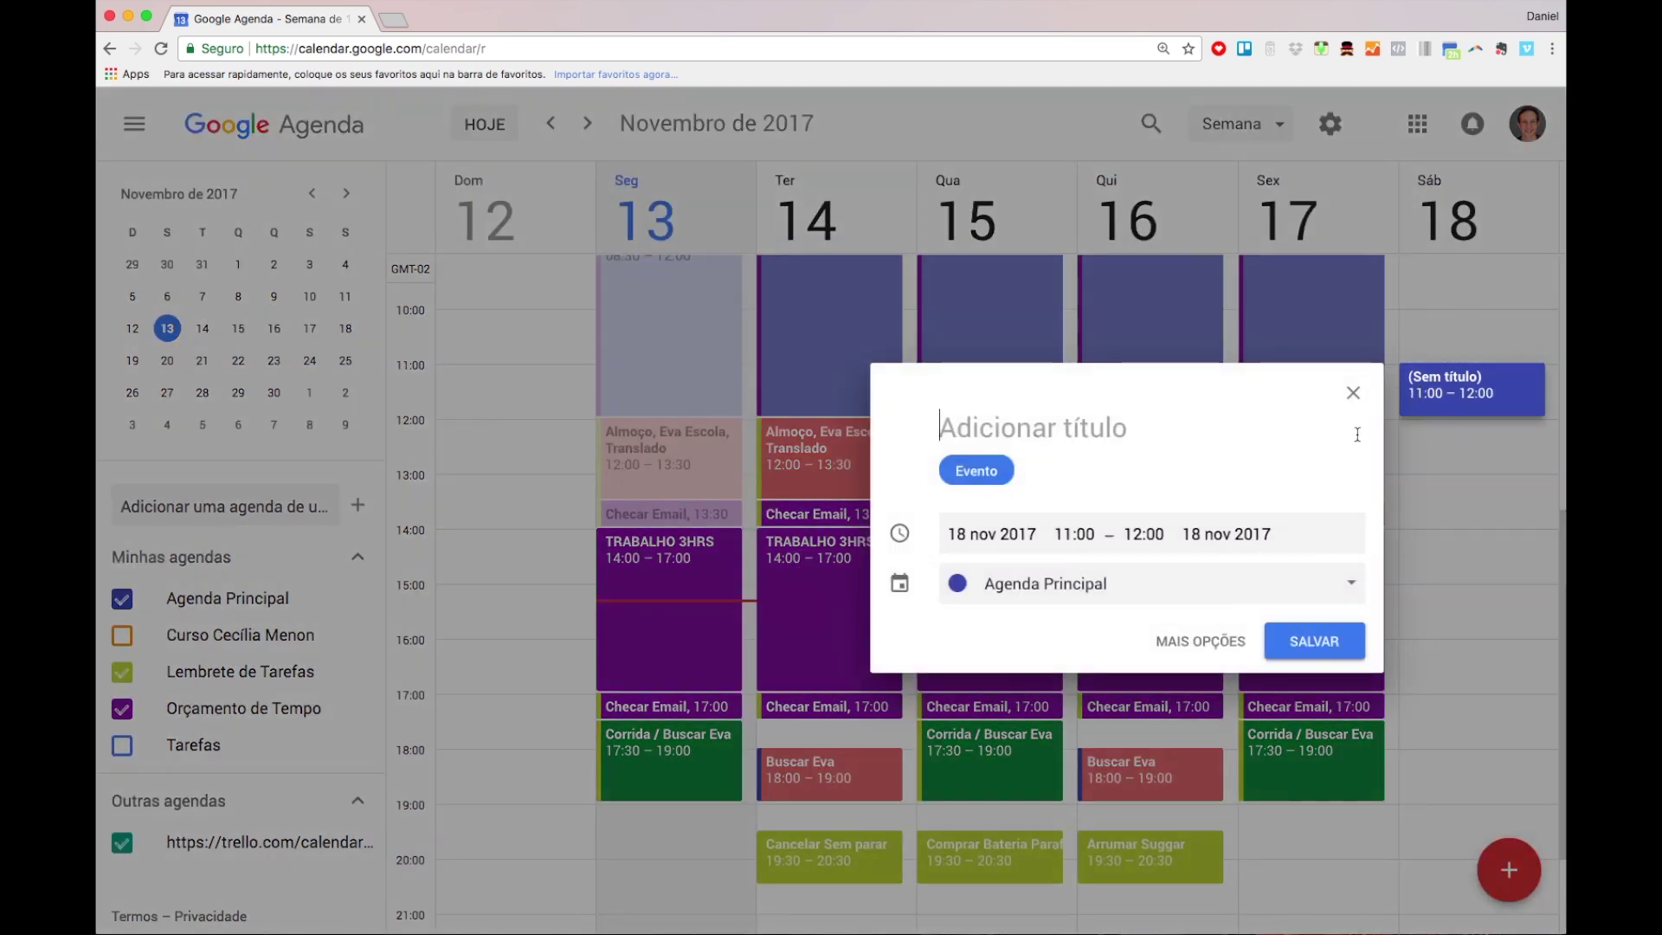
pyautogui.click(1355, 394)
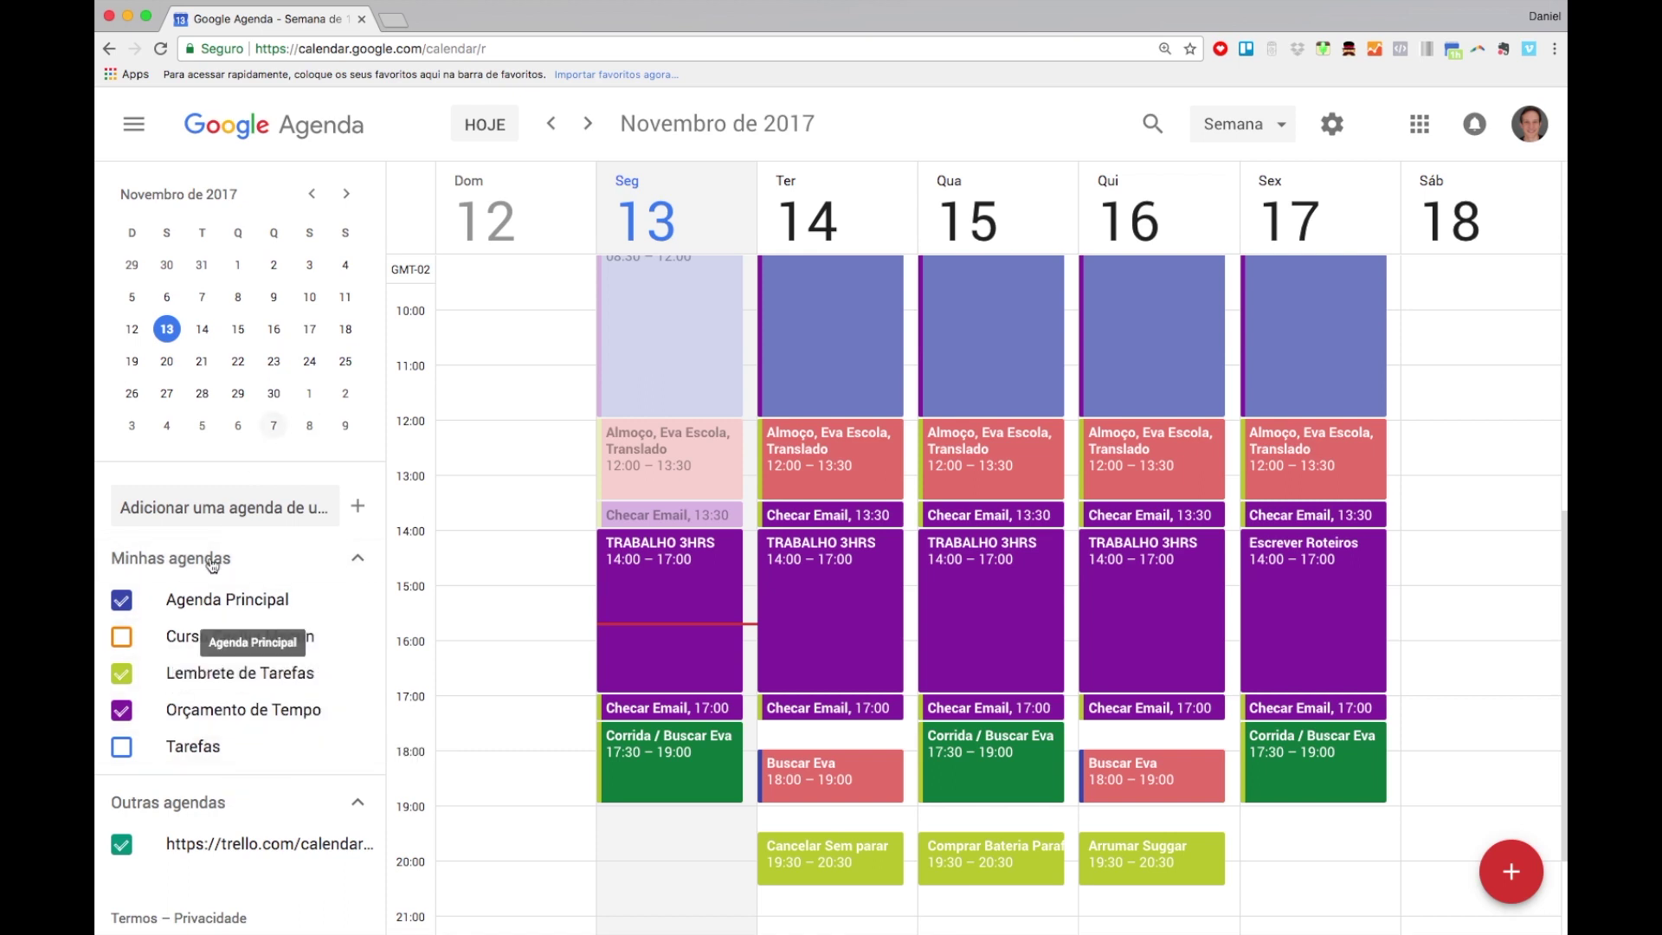
# Step: View the options for adding another calendar and close them without choosing one
pyautogui.click(358, 507)
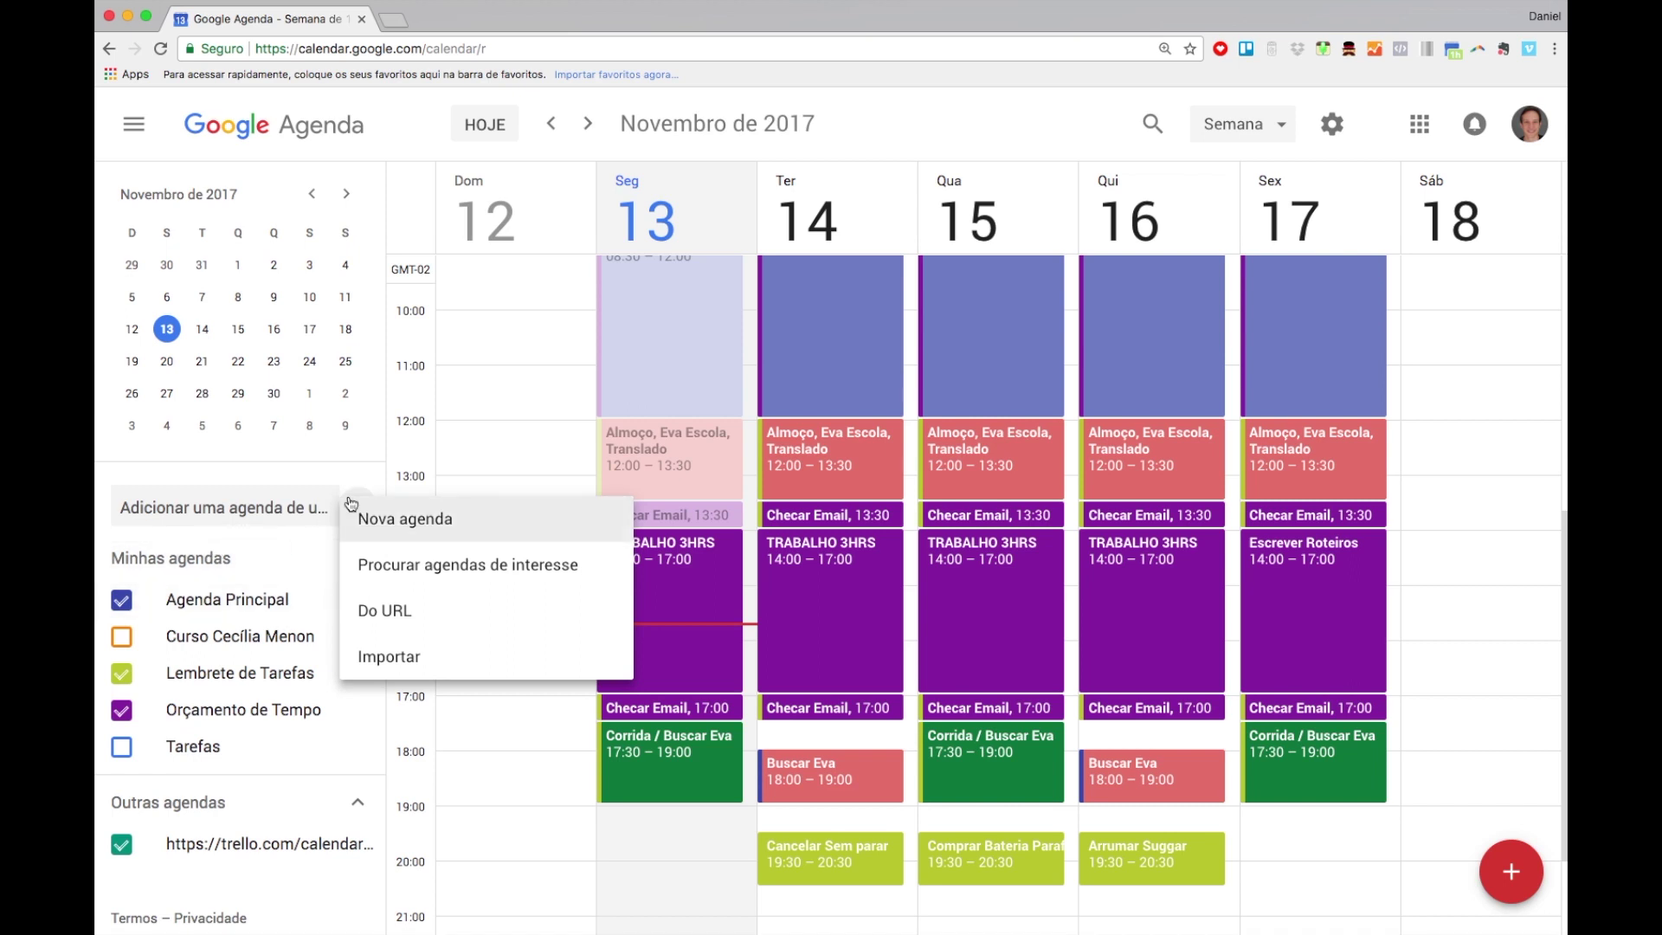
pyautogui.press('Escape')
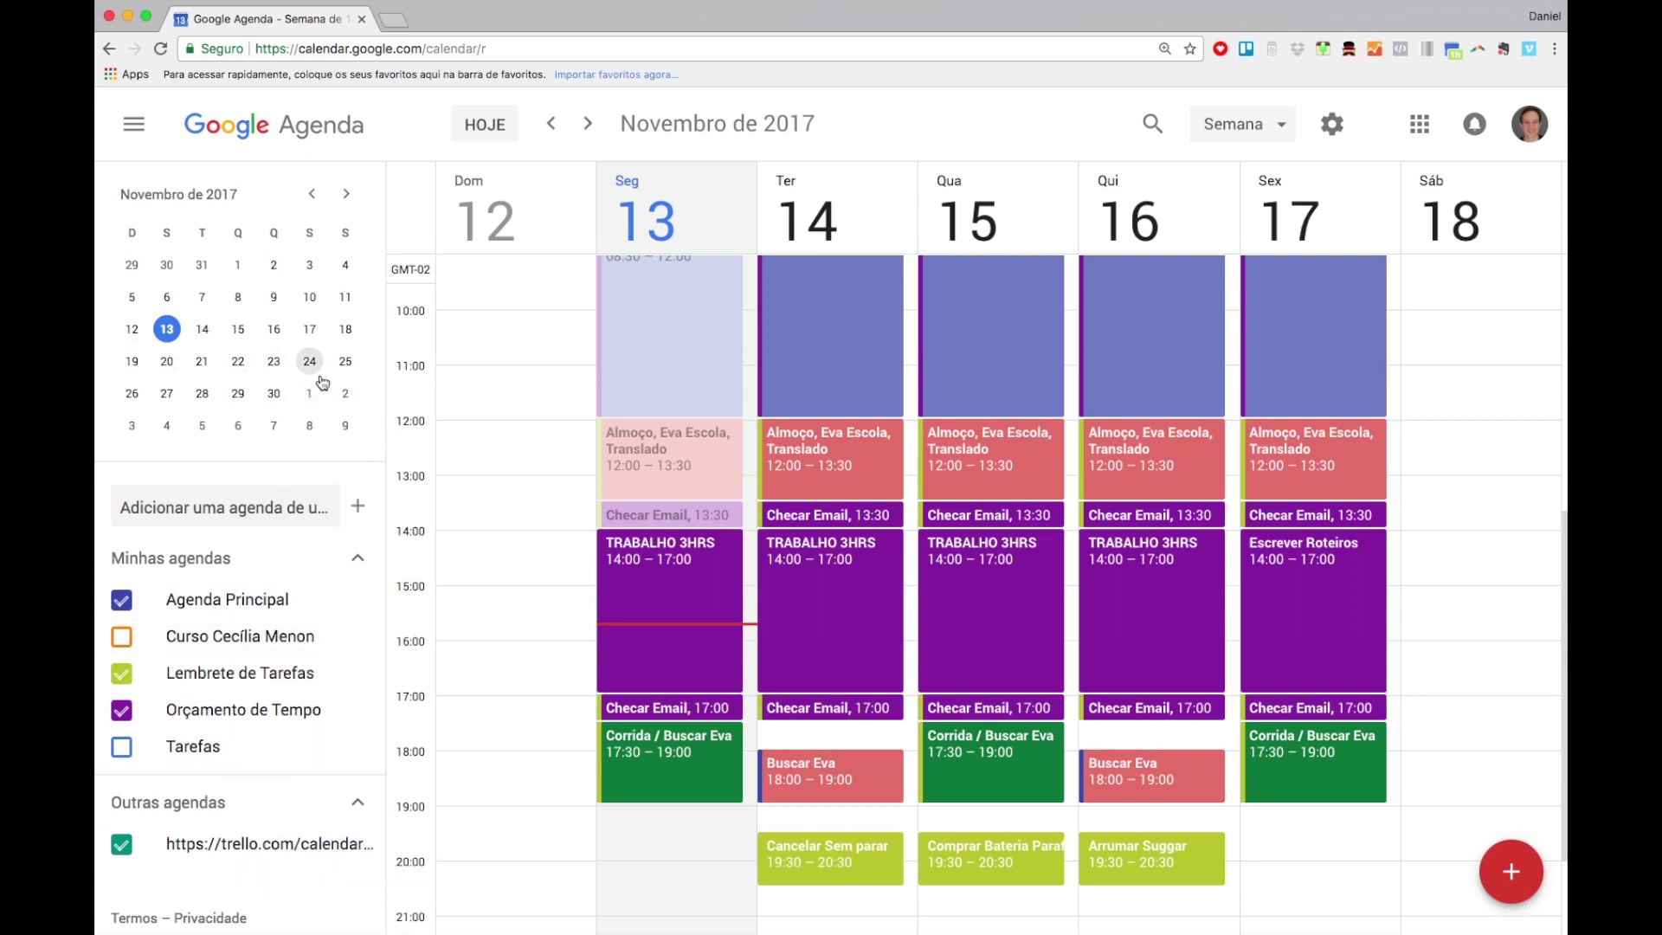
# Step: Jump to the week of 30 November 2017 and return to the current week
pyautogui.click(273, 394)
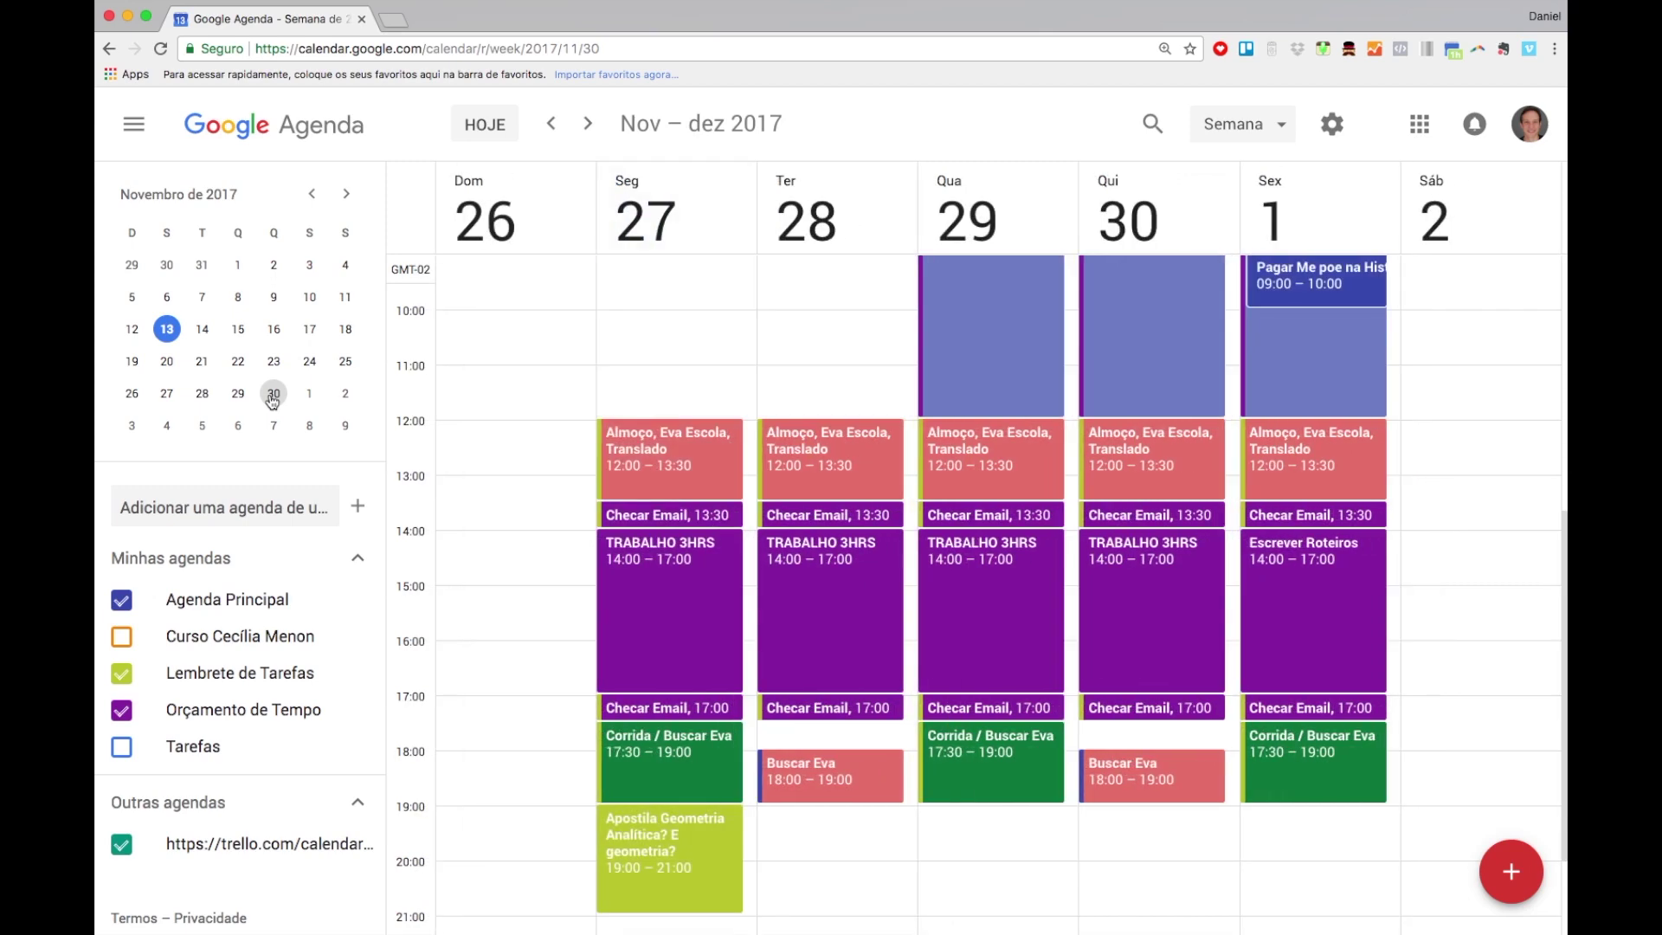
pyautogui.click(490, 128)
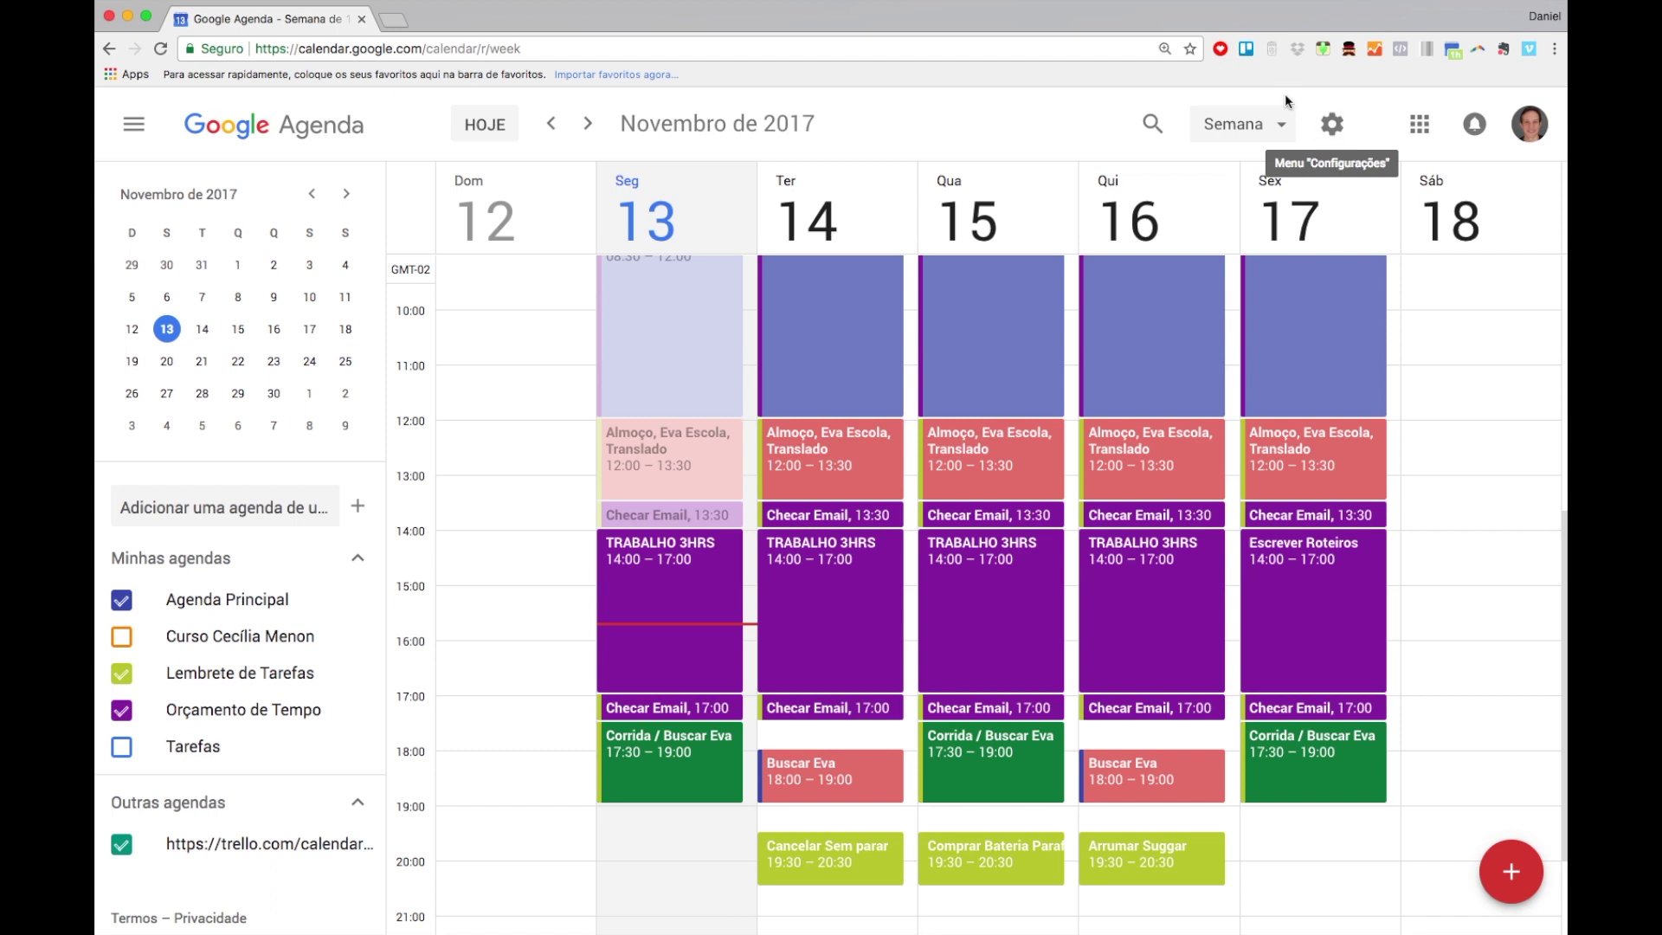
# Step: Return to the classic version of Google Agenda and look over the current week's events
pyautogui.click(1334, 128)
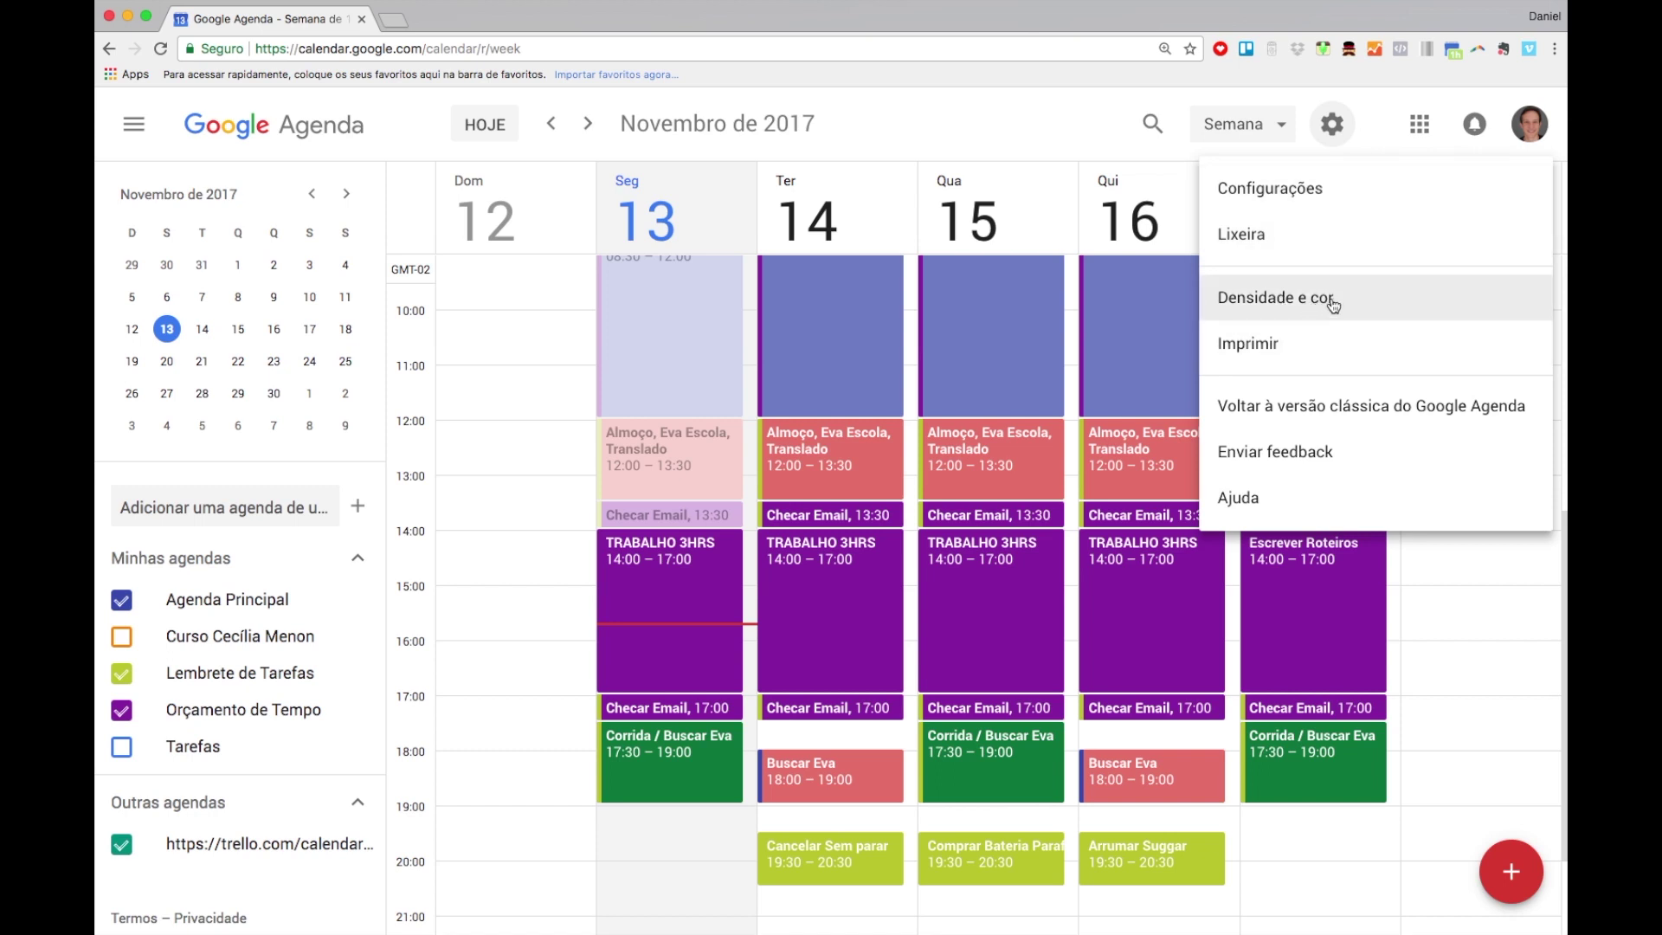
pyautogui.click(1383, 407)
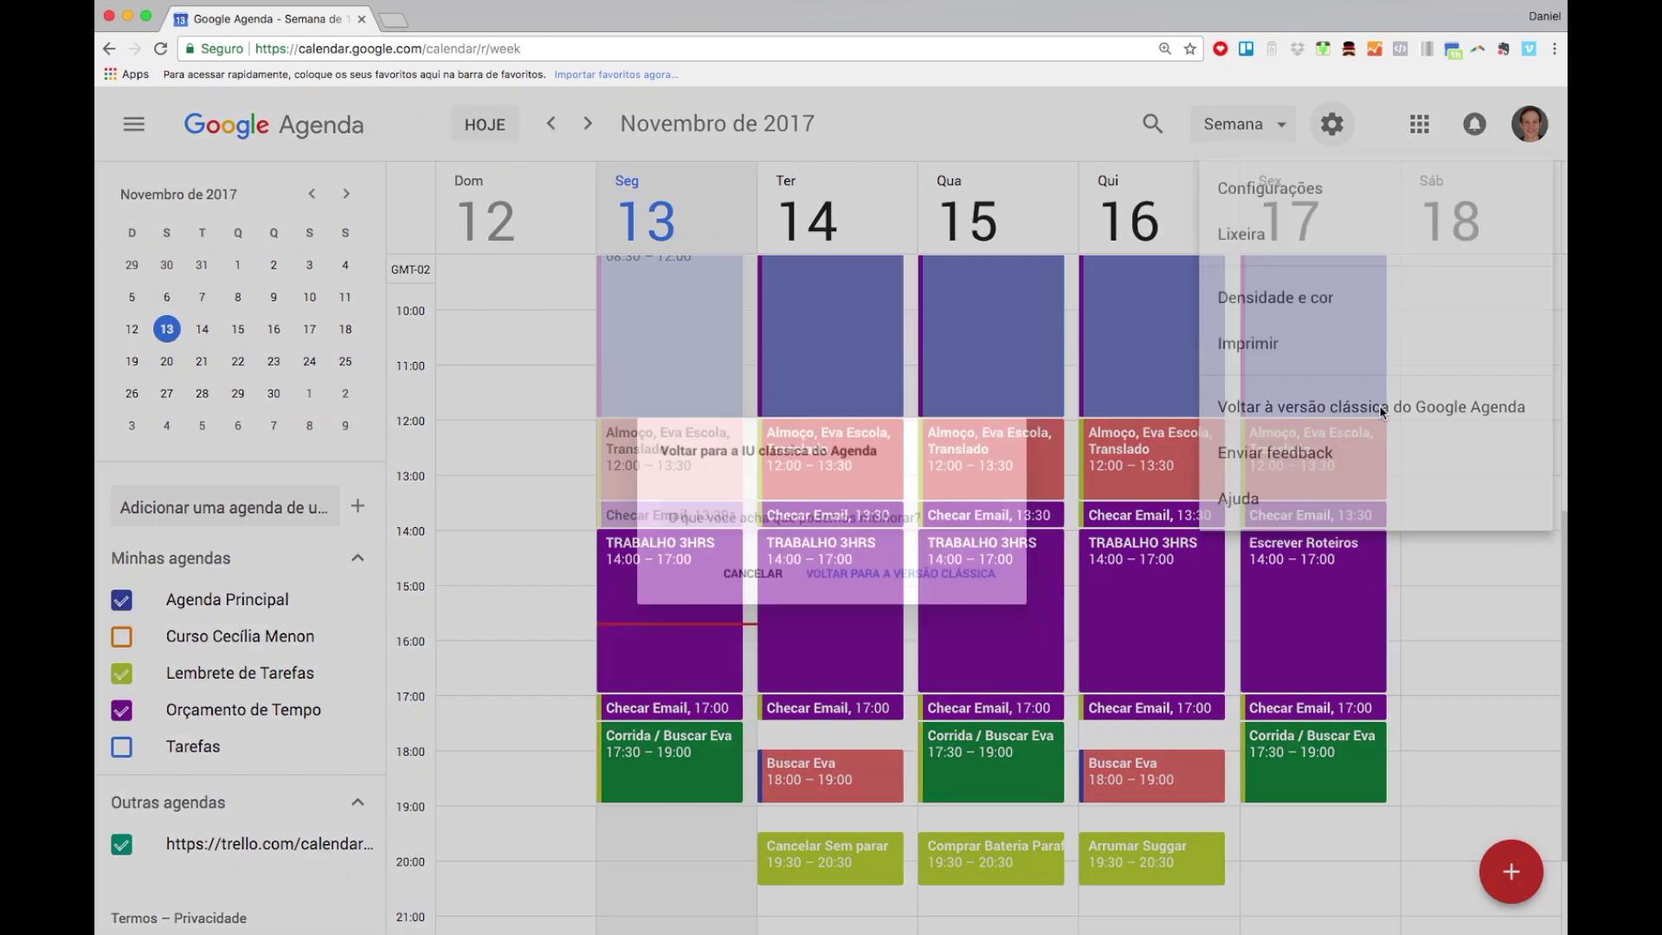
pyautogui.click(891, 586)
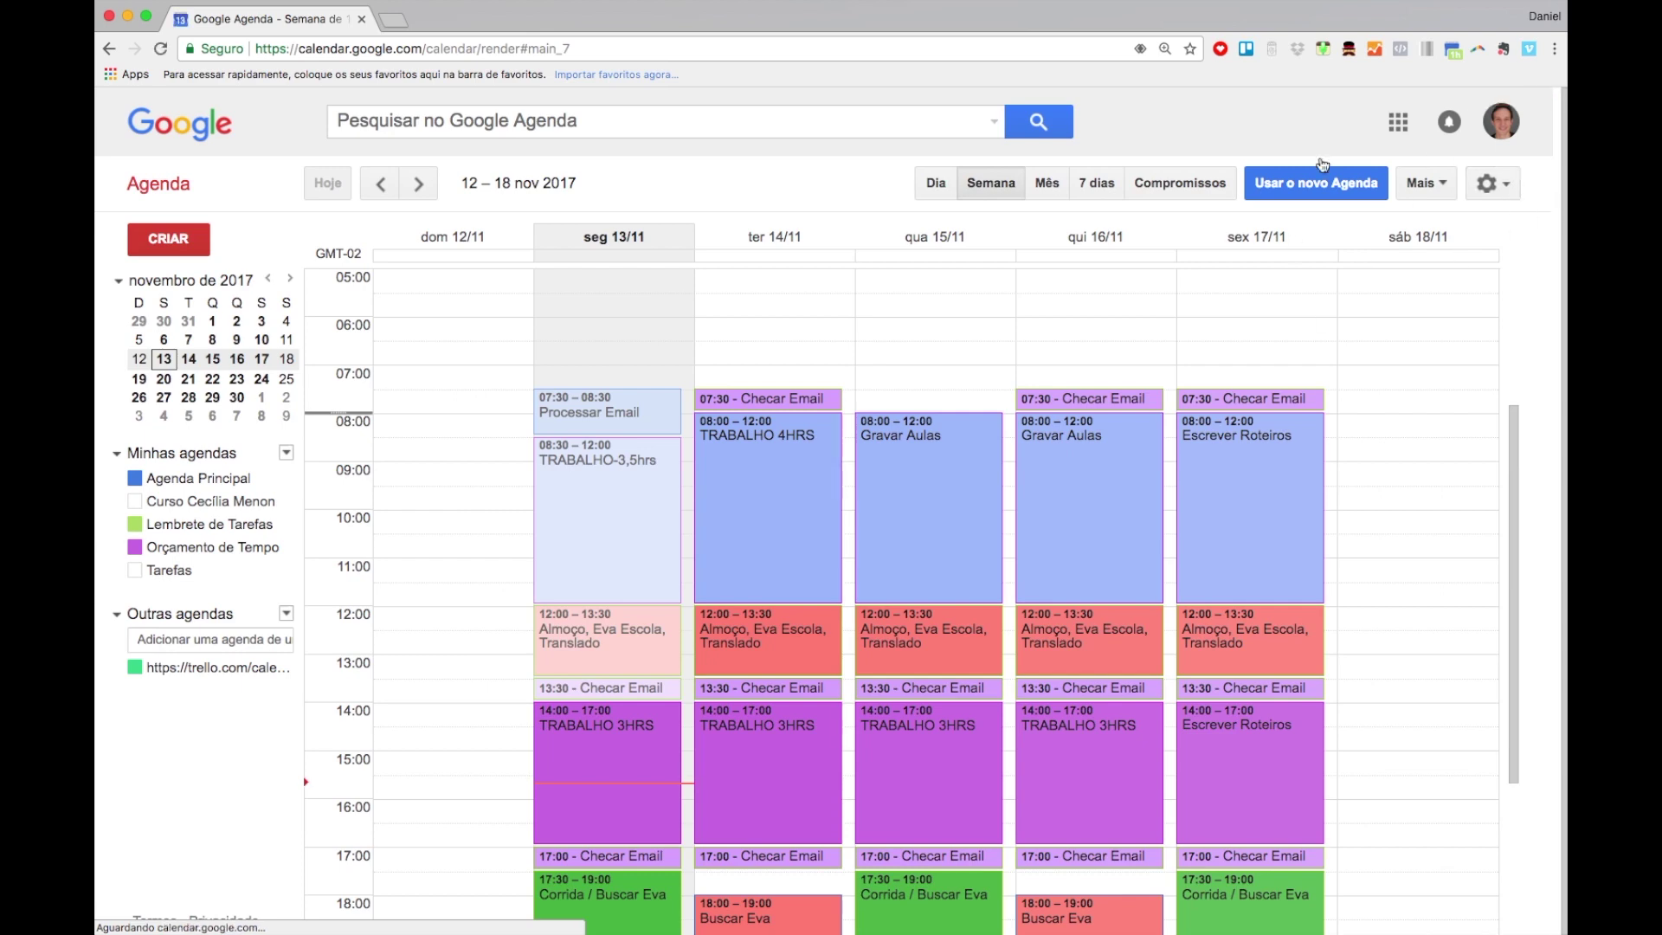
pyautogui.scroll(-3, 1197, 465)
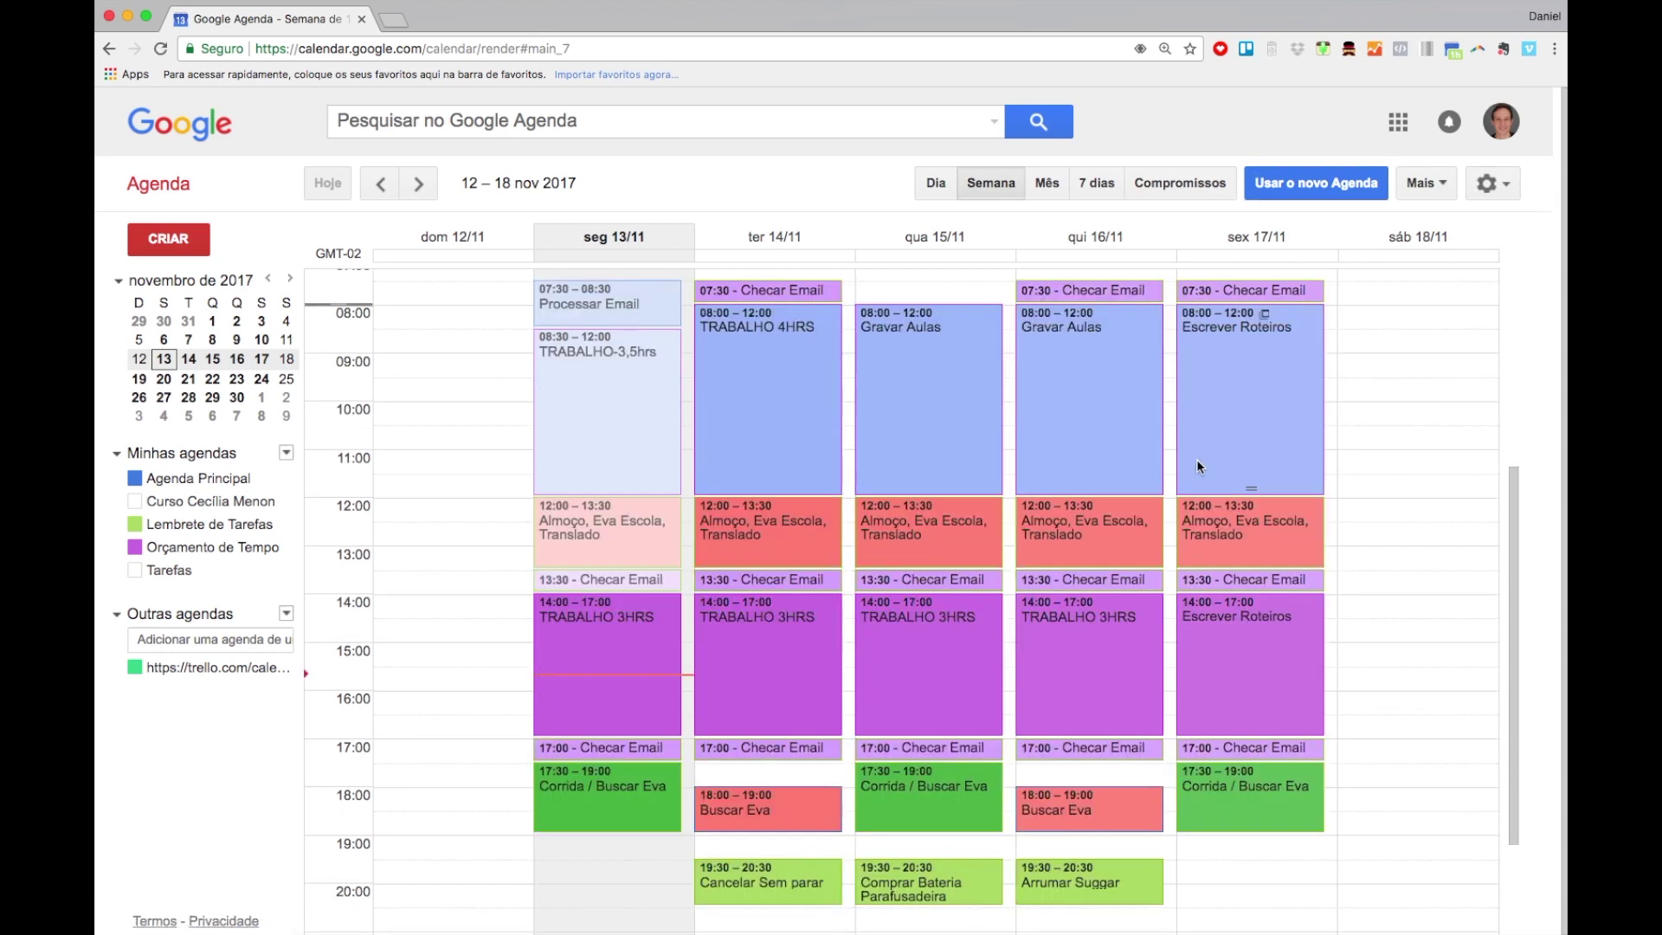
# Step: In the general calendar settings, display all time zones, add (GMT-03:00) Recife as the additional time zone and save
pyautogui.click(1488, 184)
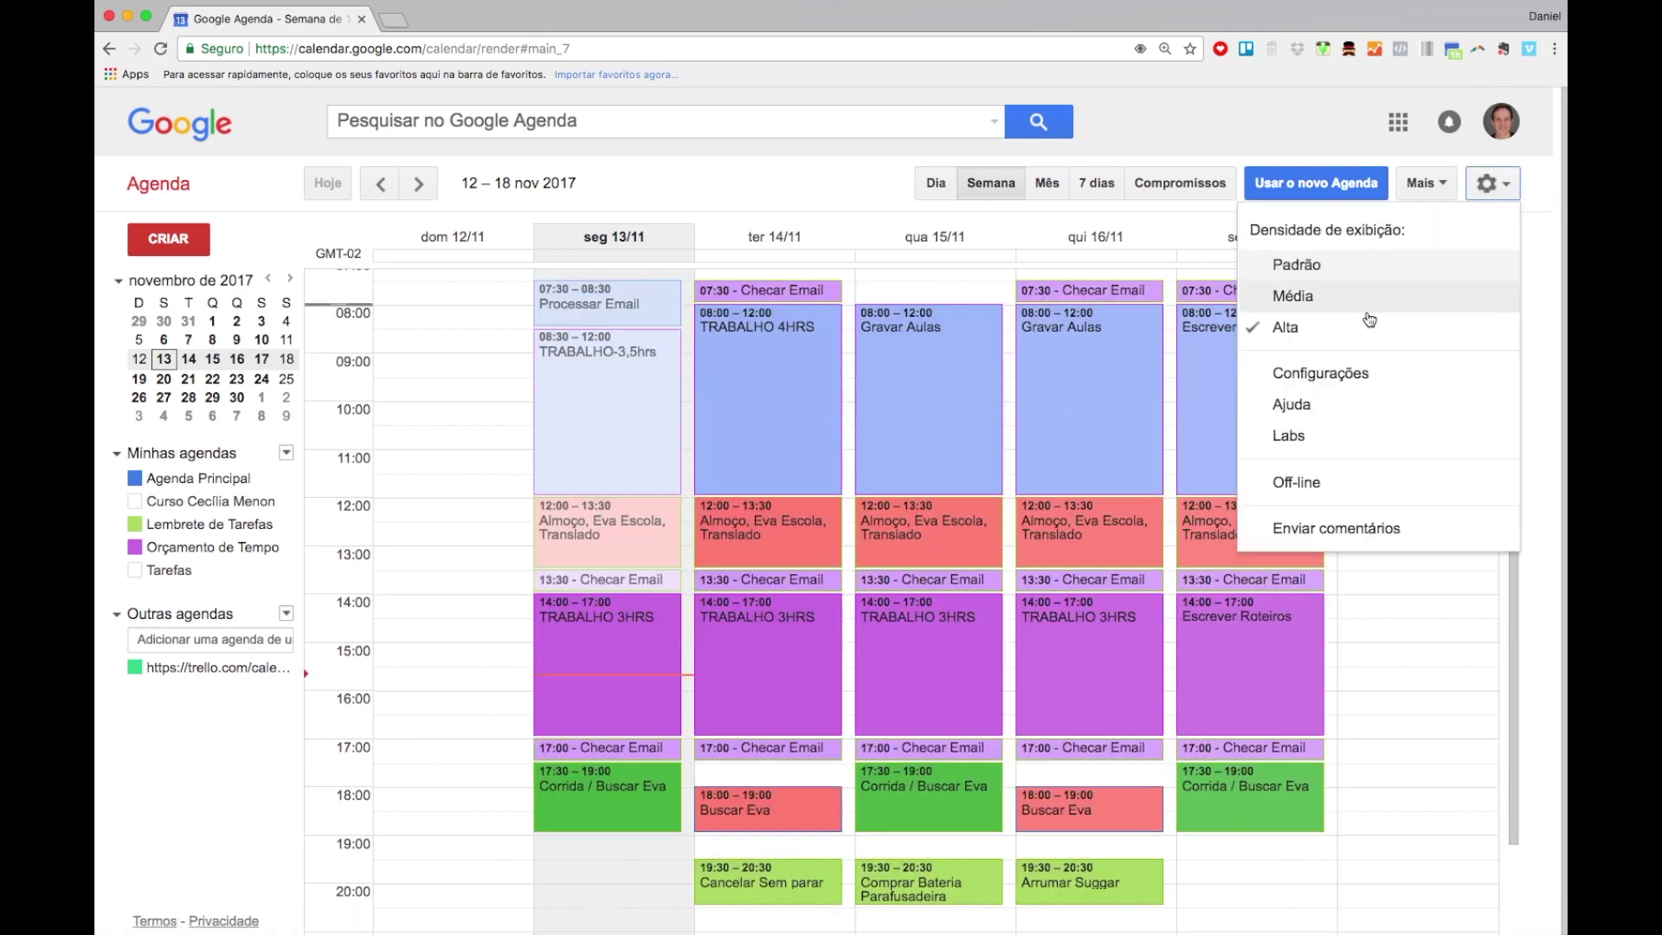
pyautogui.click(1345, 379)
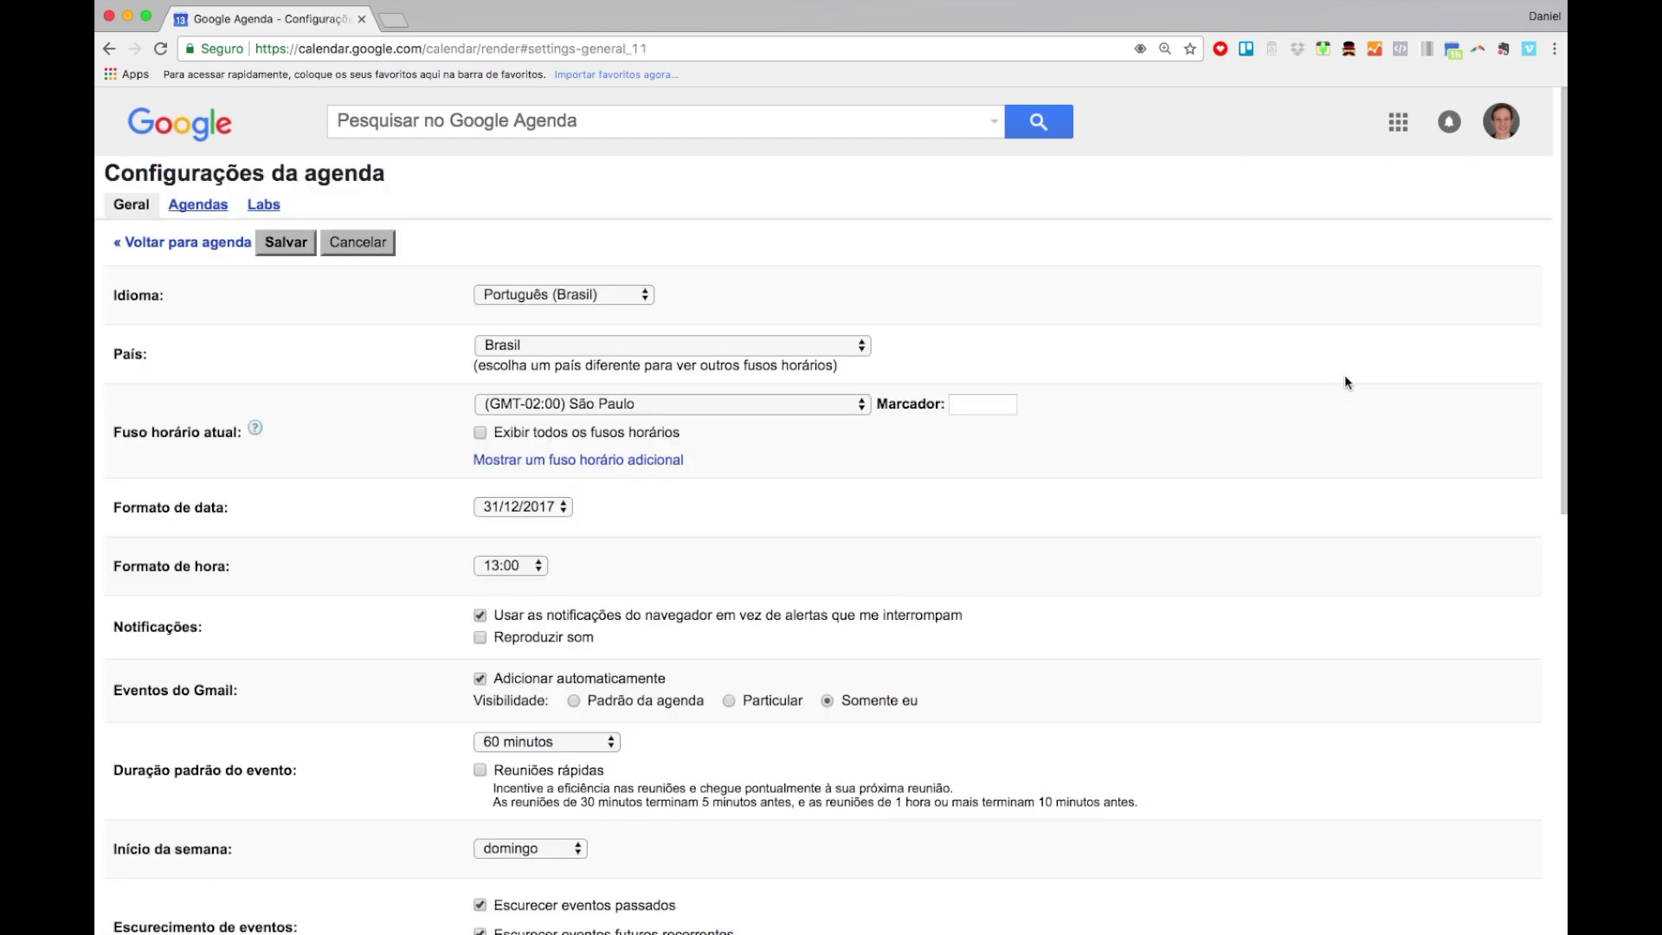
pyautogui.scroll(-1, 1013, 524)
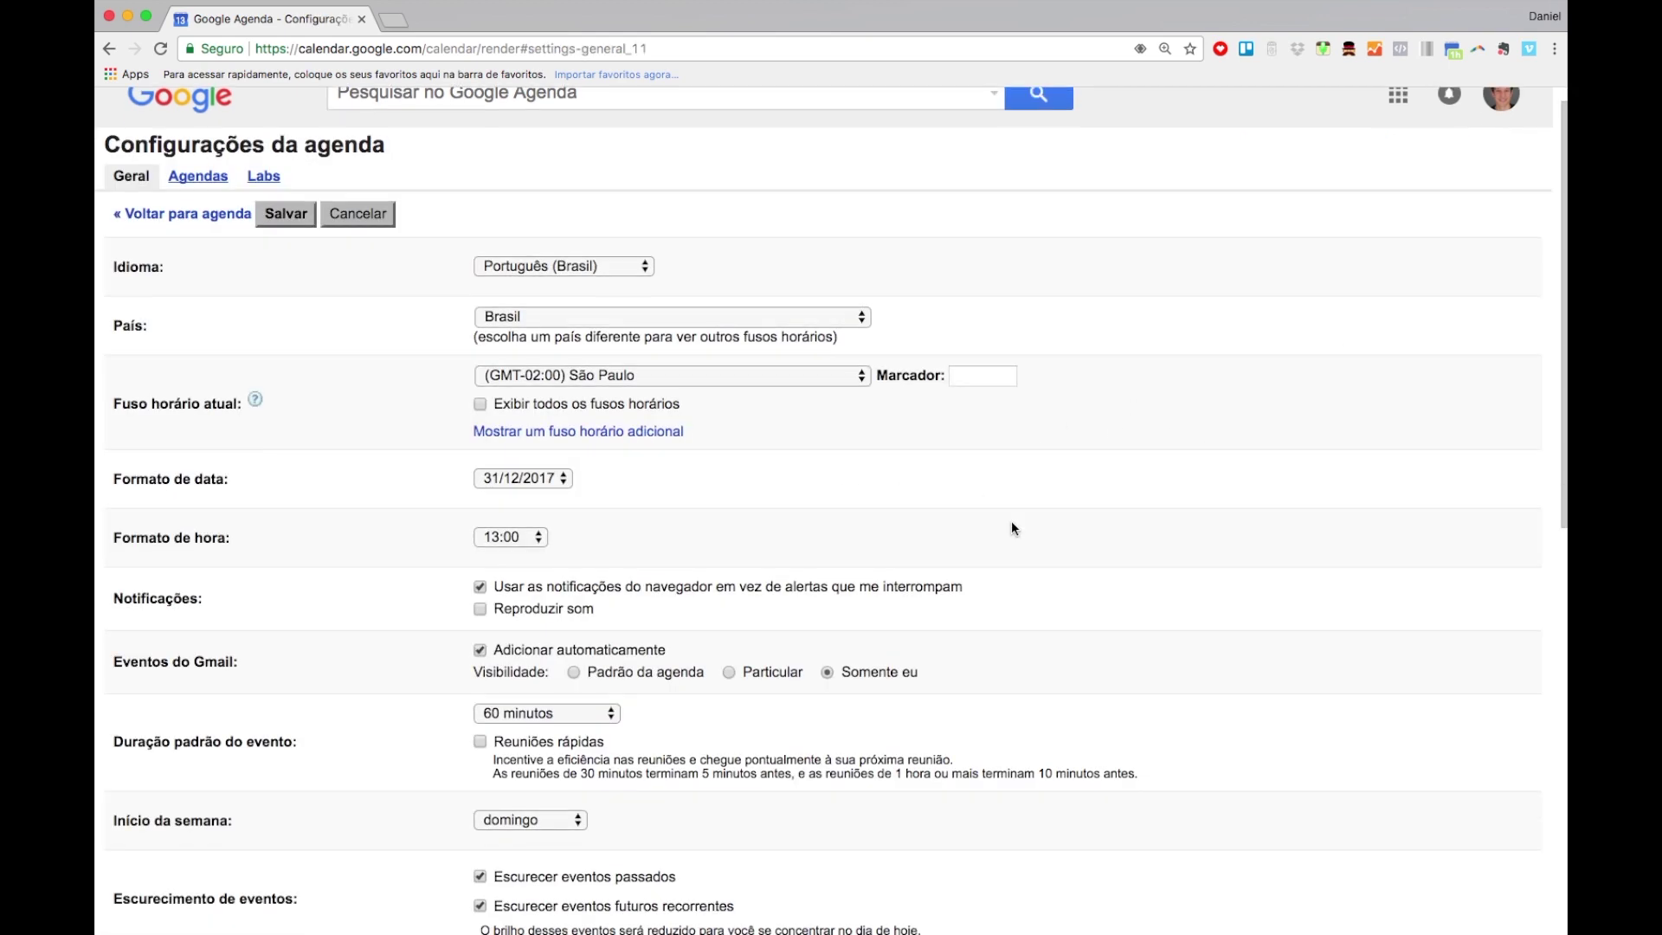
pyautogui.scroll(-1, 996, 524)
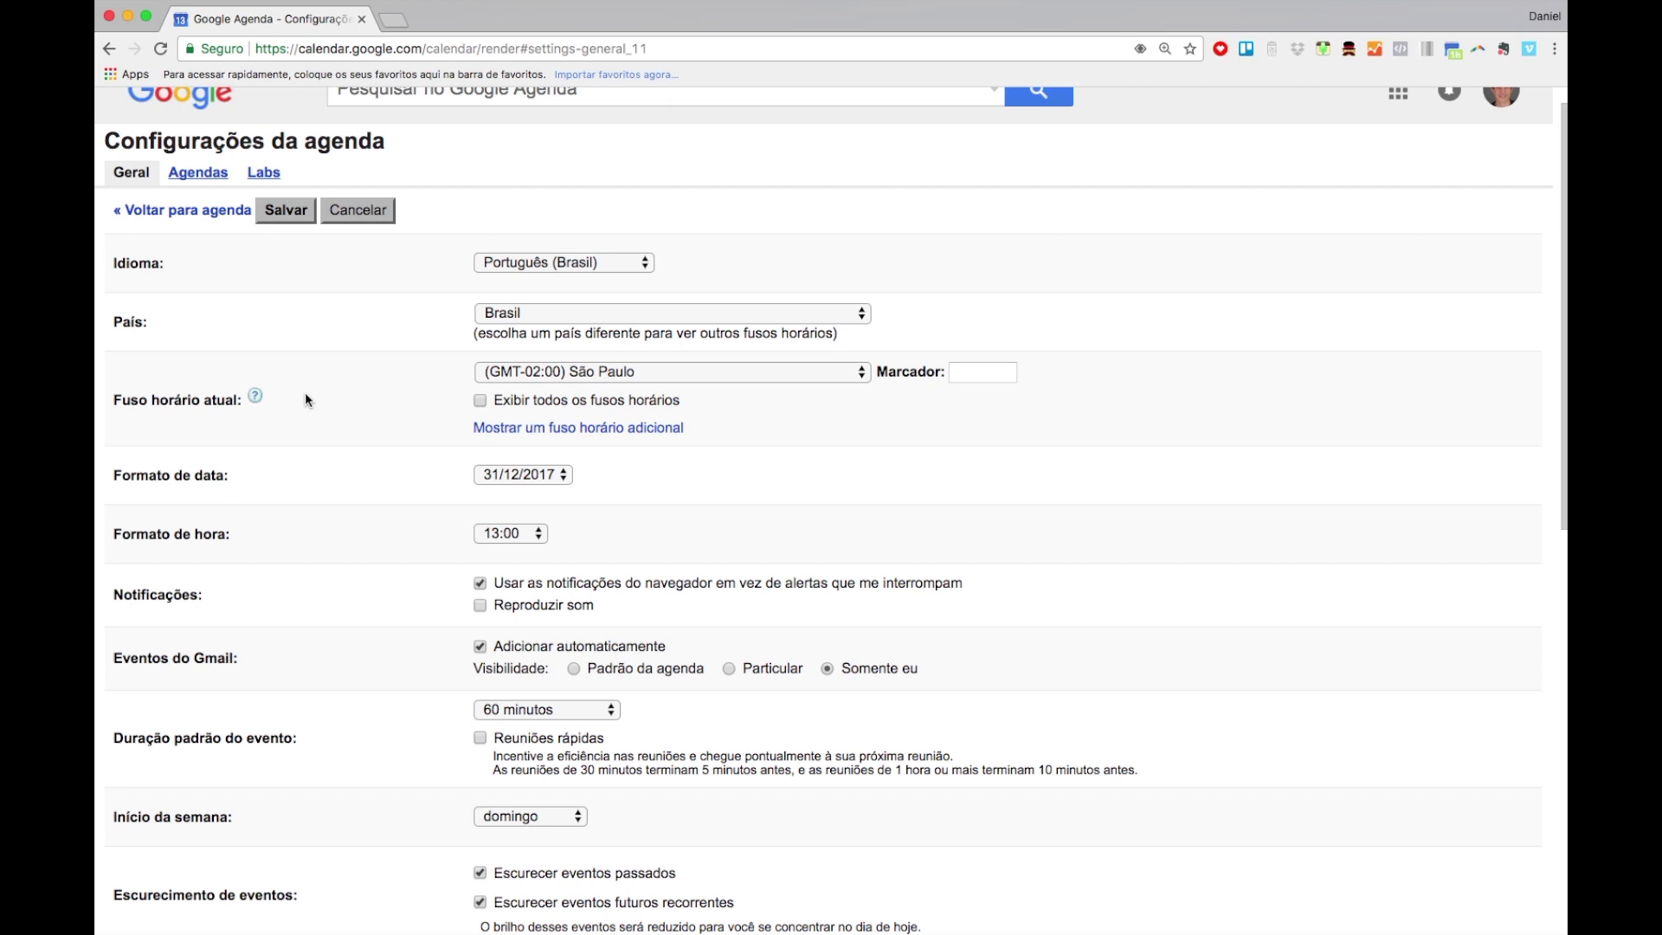
pyautogui.click(481, 402)
pyautogui.click(575, 429)
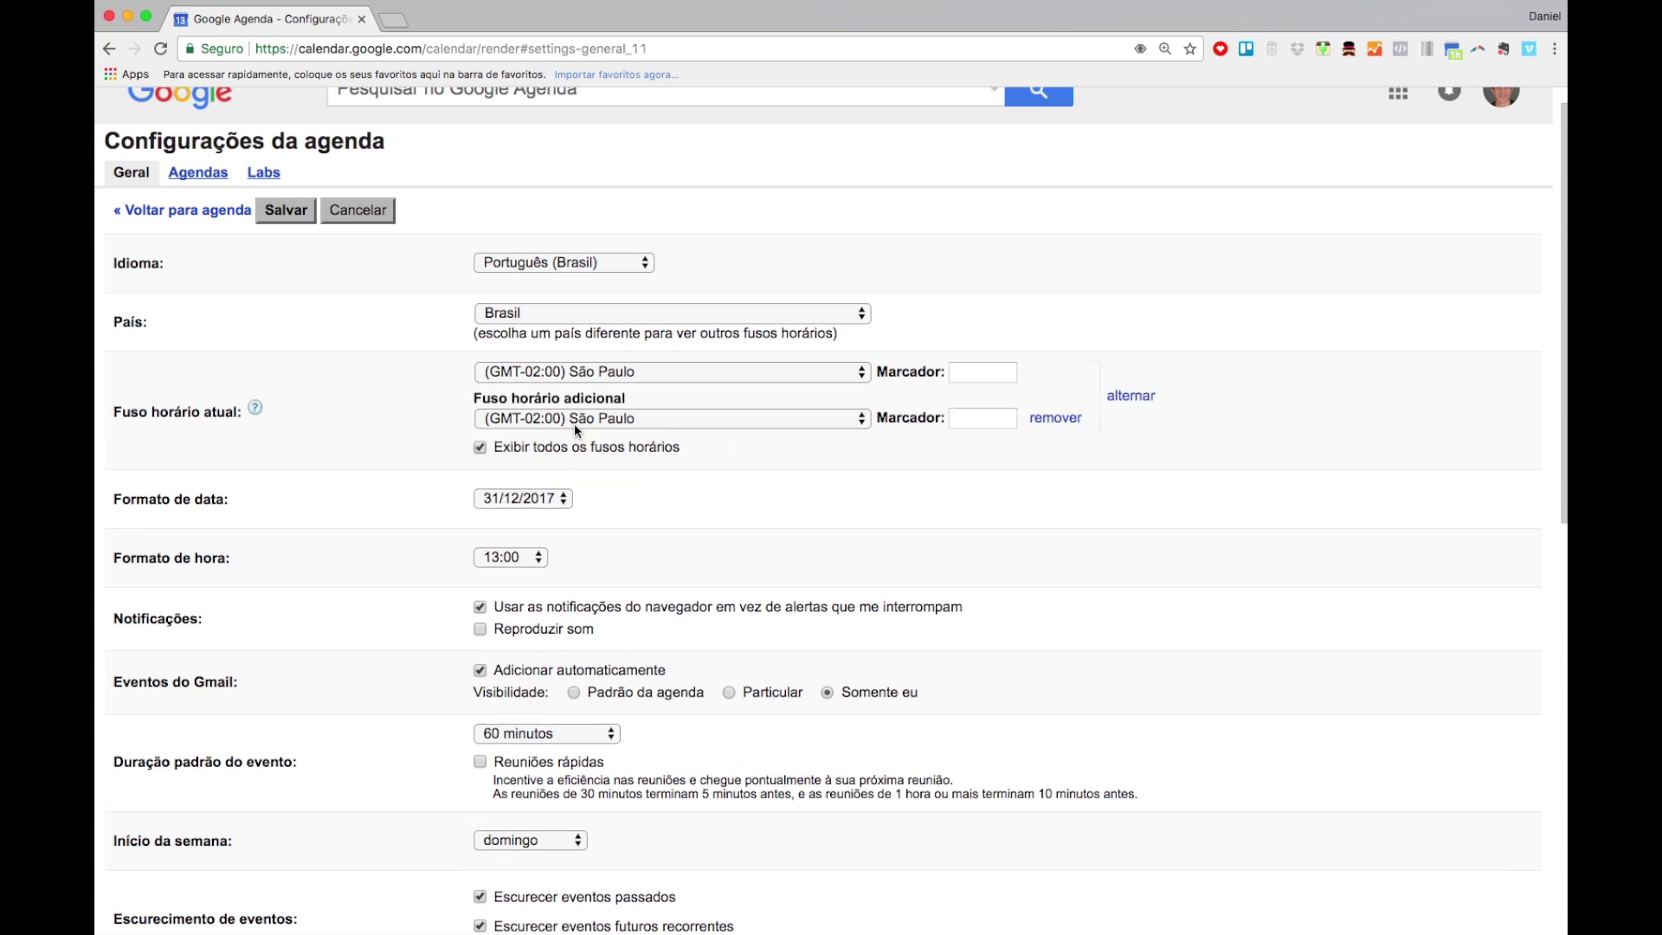
pyautogui.click(855, 419)
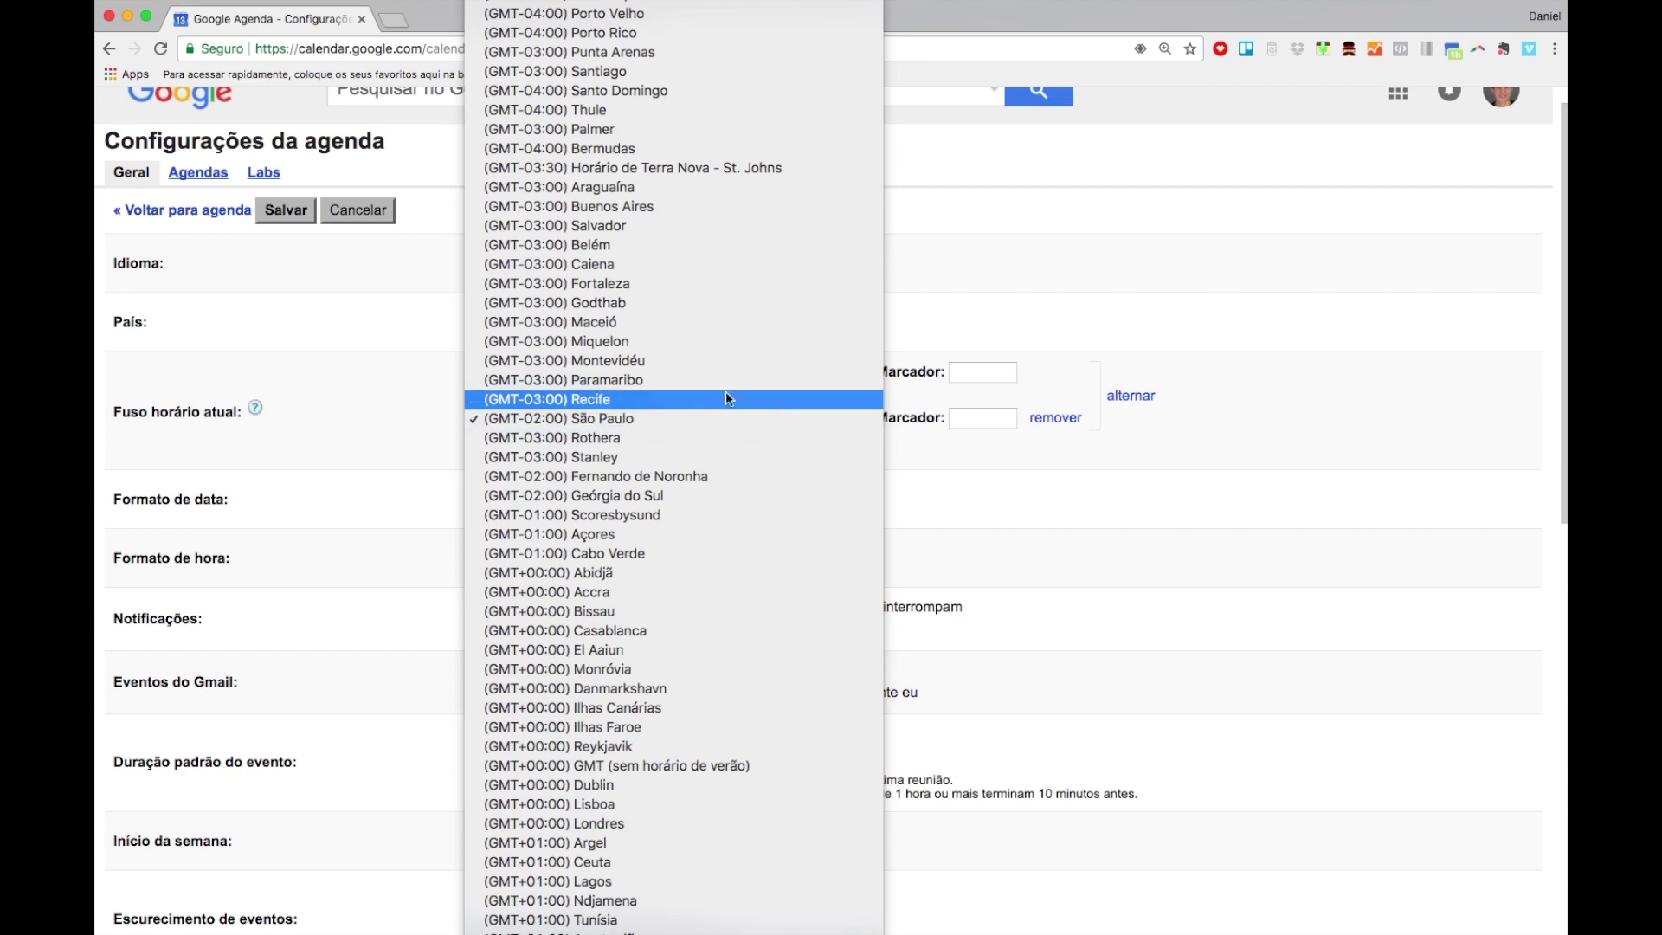
pyautogui.click(1313, 444)
pyautogui.press('Up')
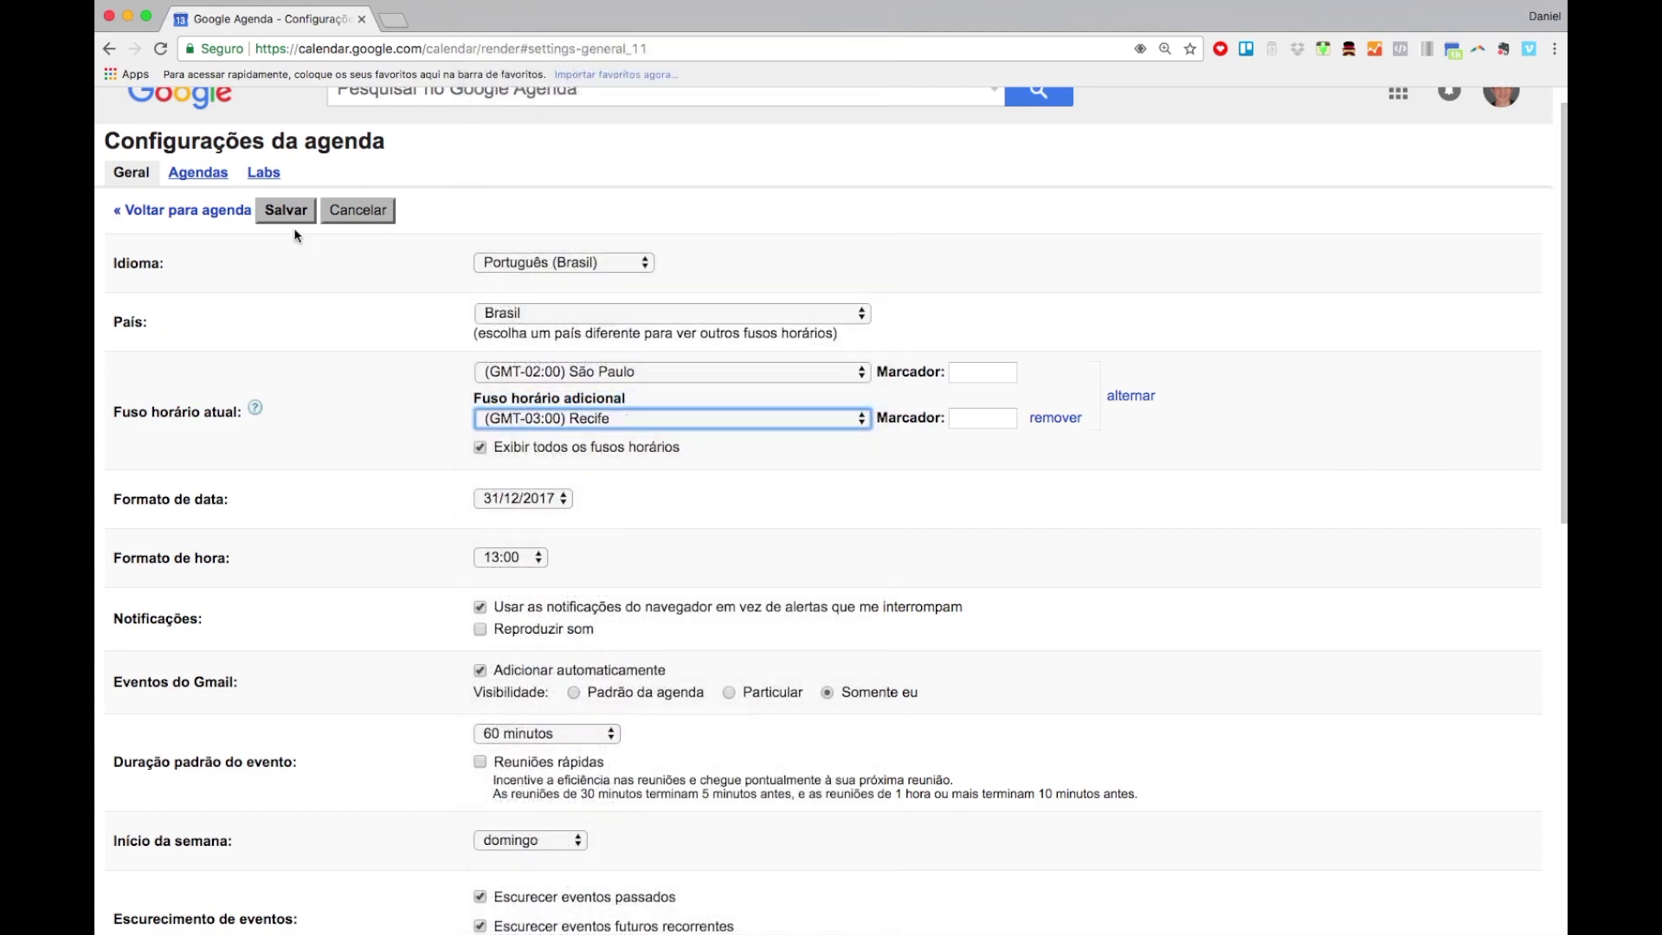
pyautogui.click(274, 214)
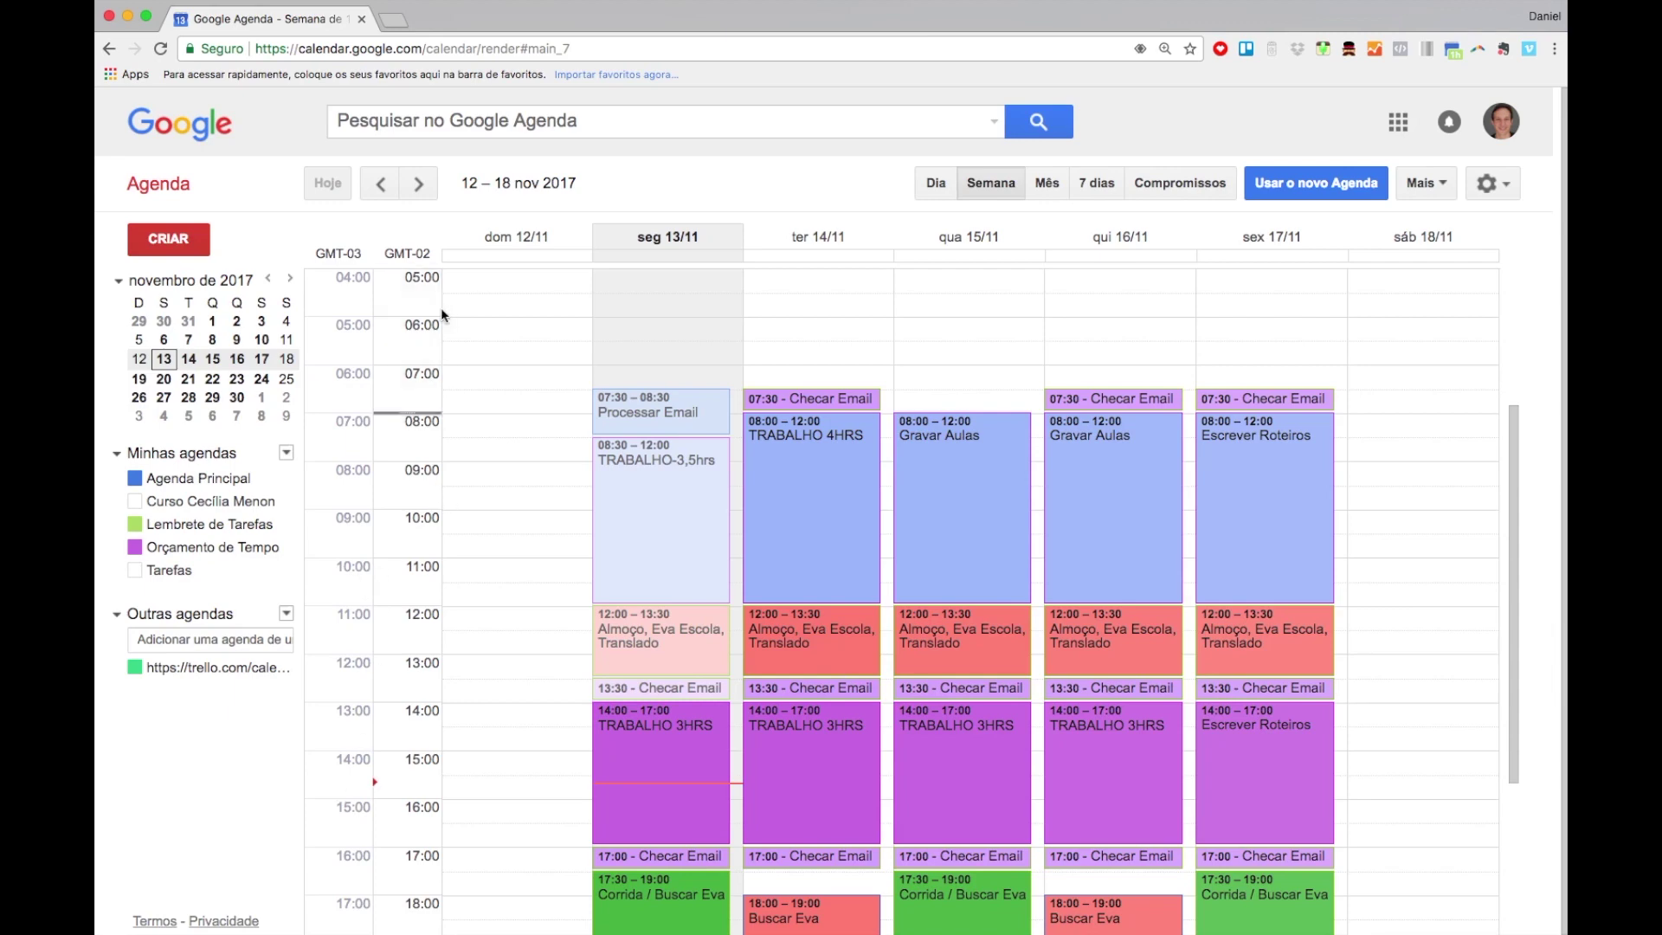
# Step: Swap the main and additional time zones in the general calendar settings and save
pyautogui.click(1489, 183)
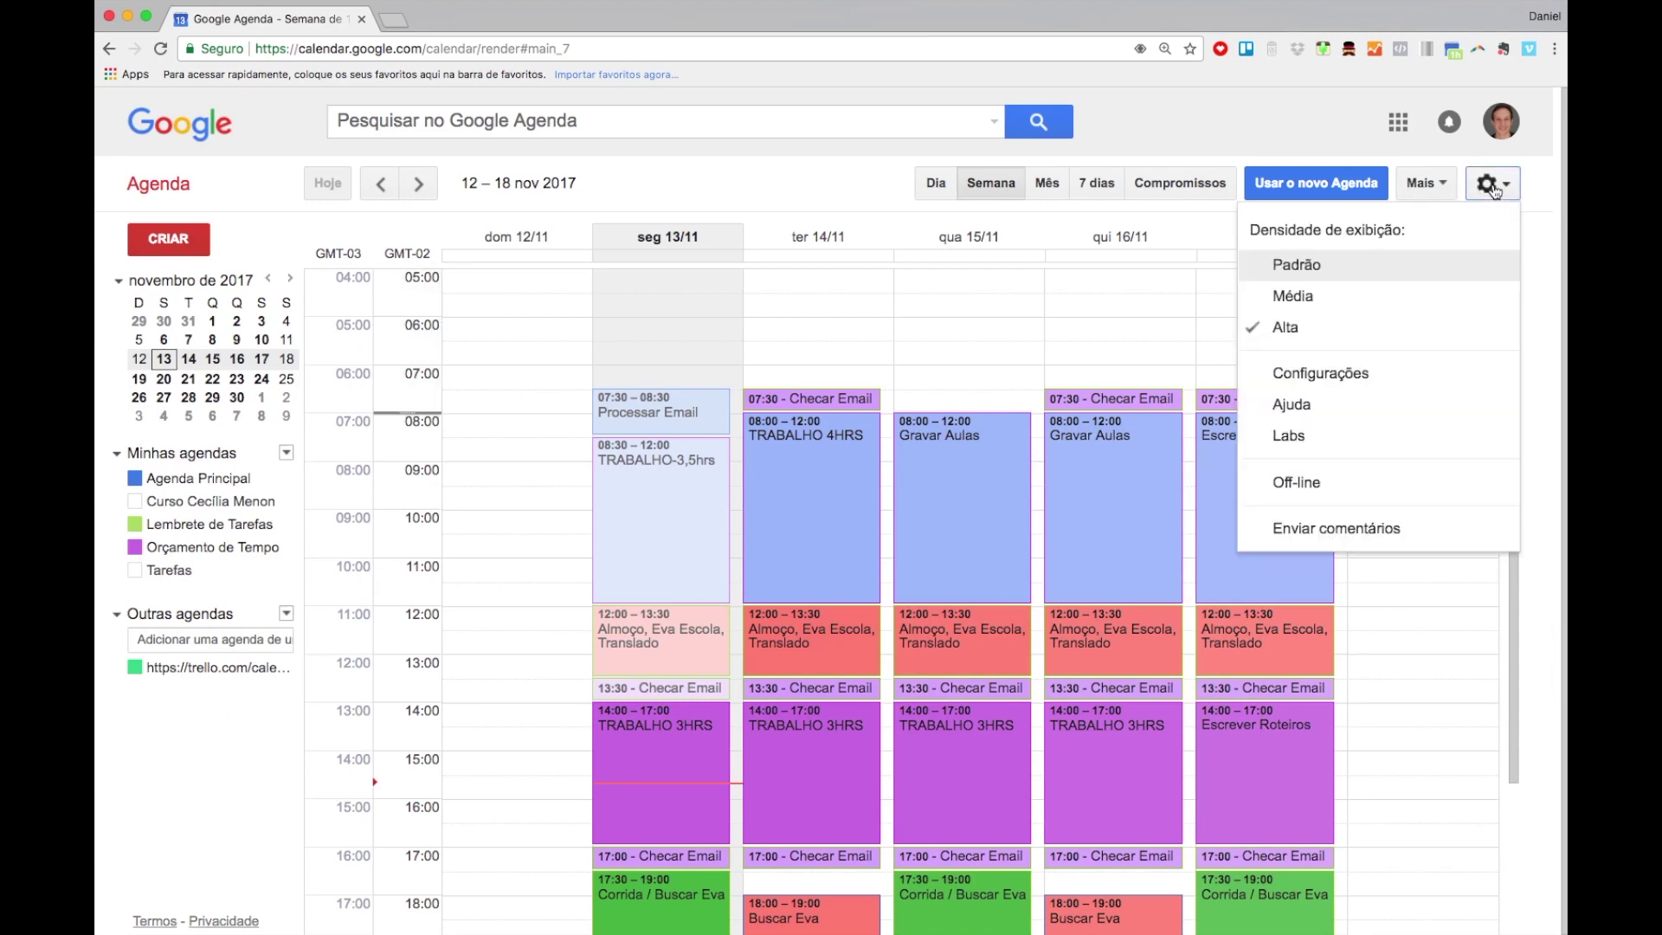
pyautogui.click(1341, 377)
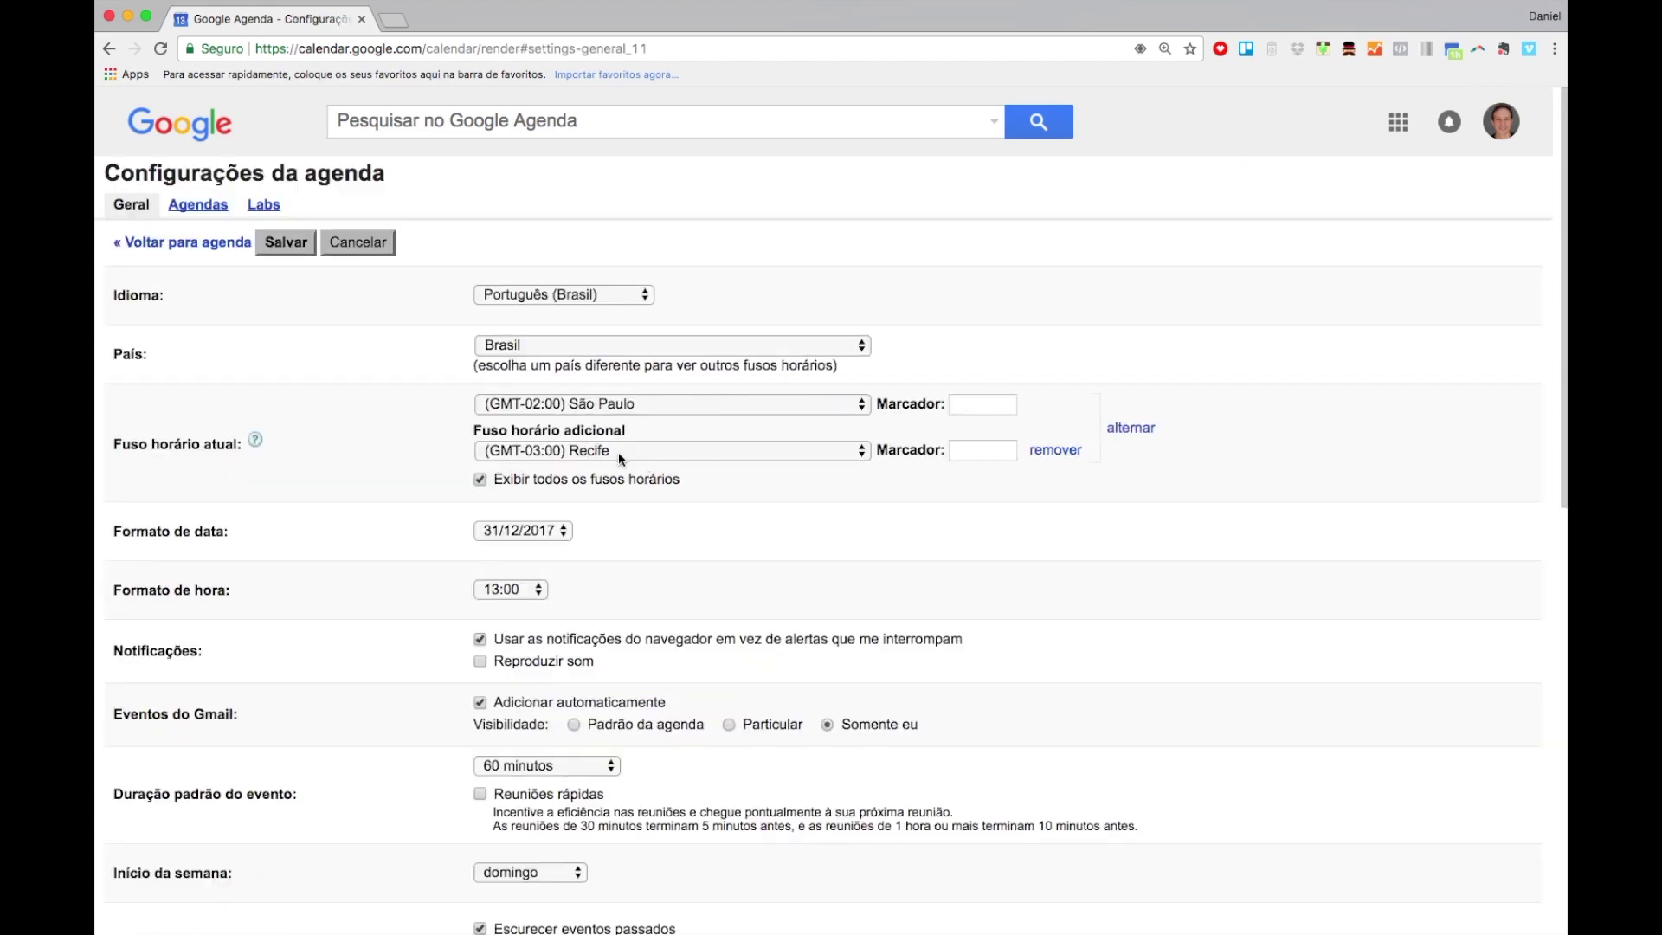
pyautogui.click(1132, 430)
pyautogui.click(281, 249)
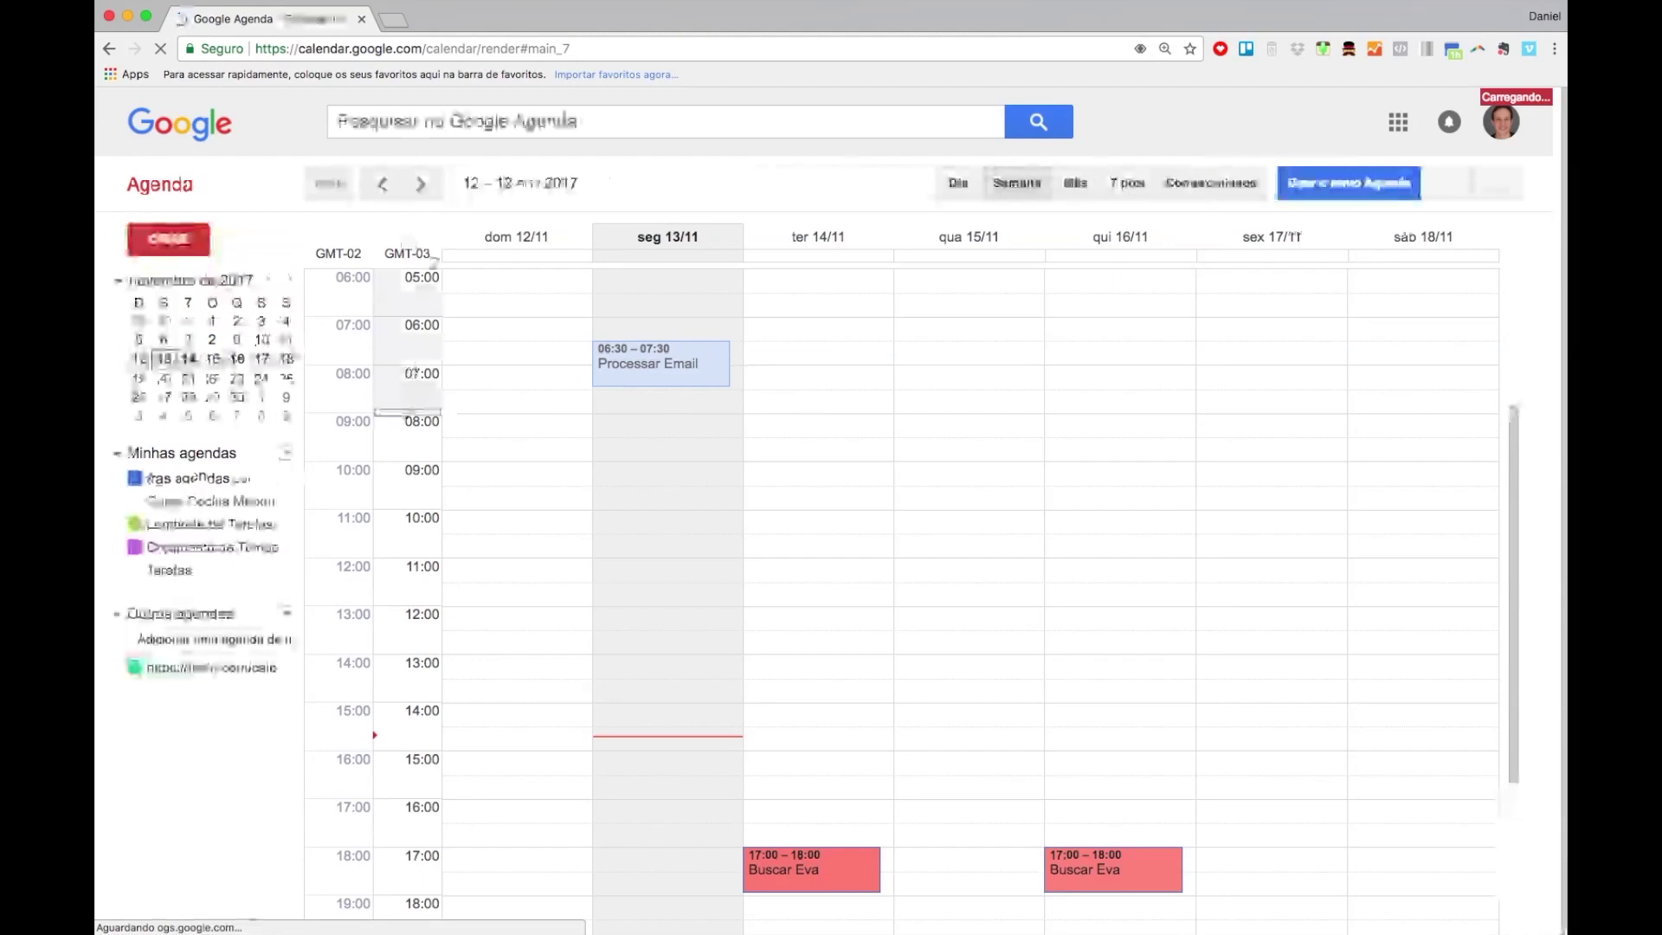
# Step: Swap the time zones back to make São Paulo the main one, remove the additional time zone and save the settings
pyautogui.click(1487, 185)
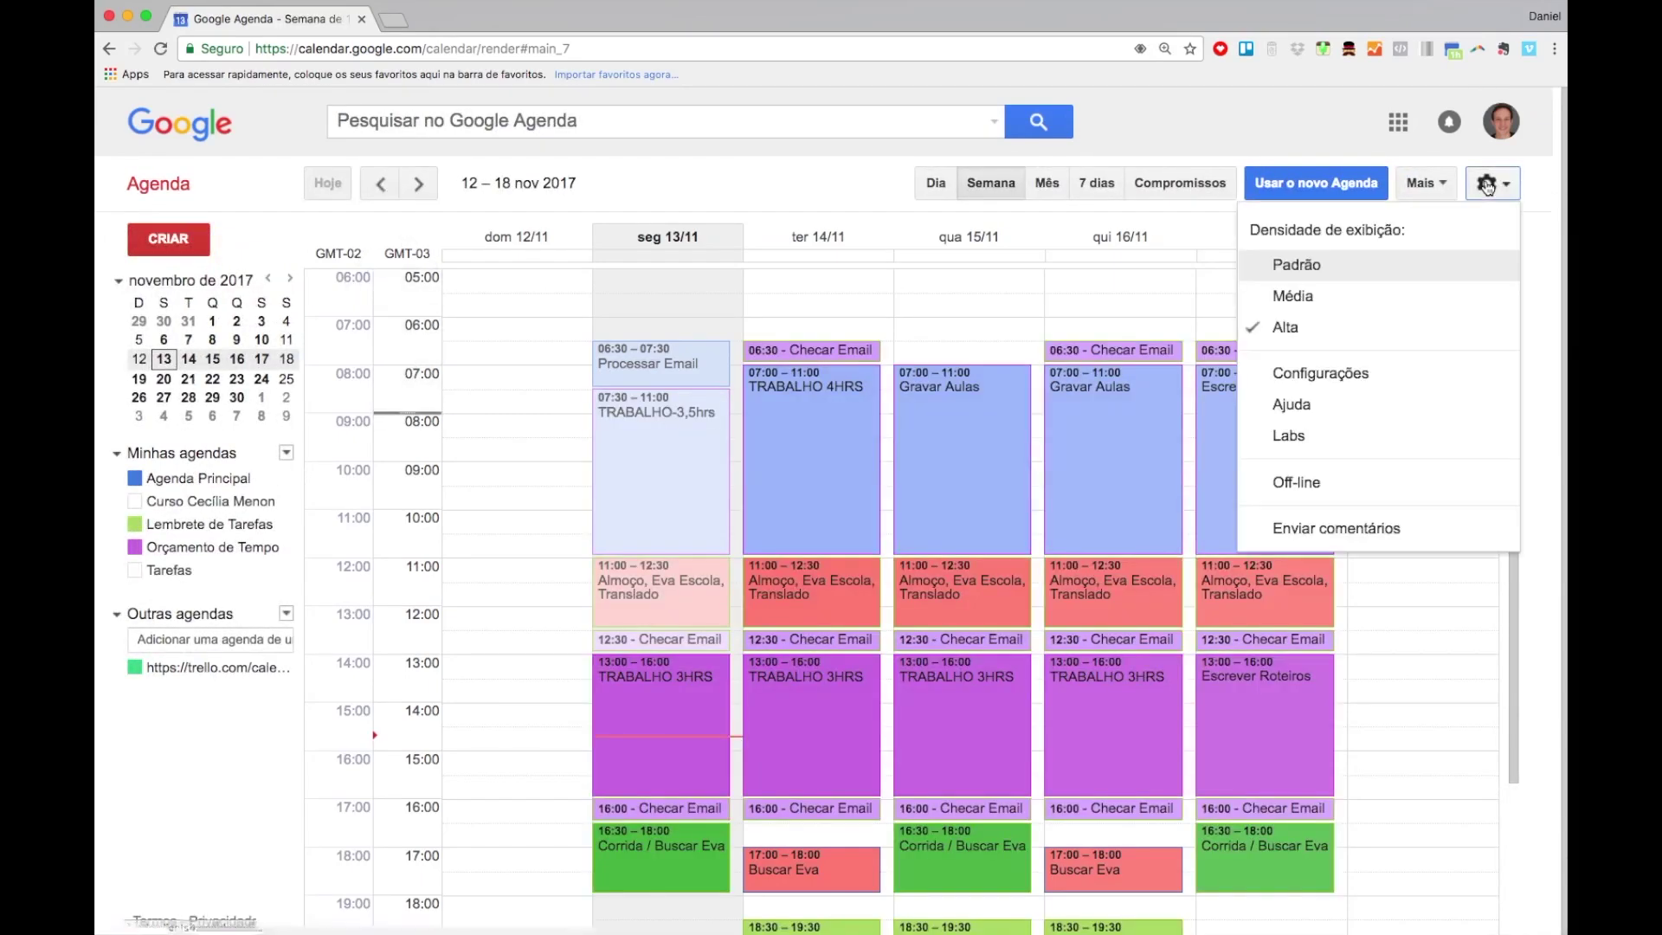
pyautogui.click(1346, 374)
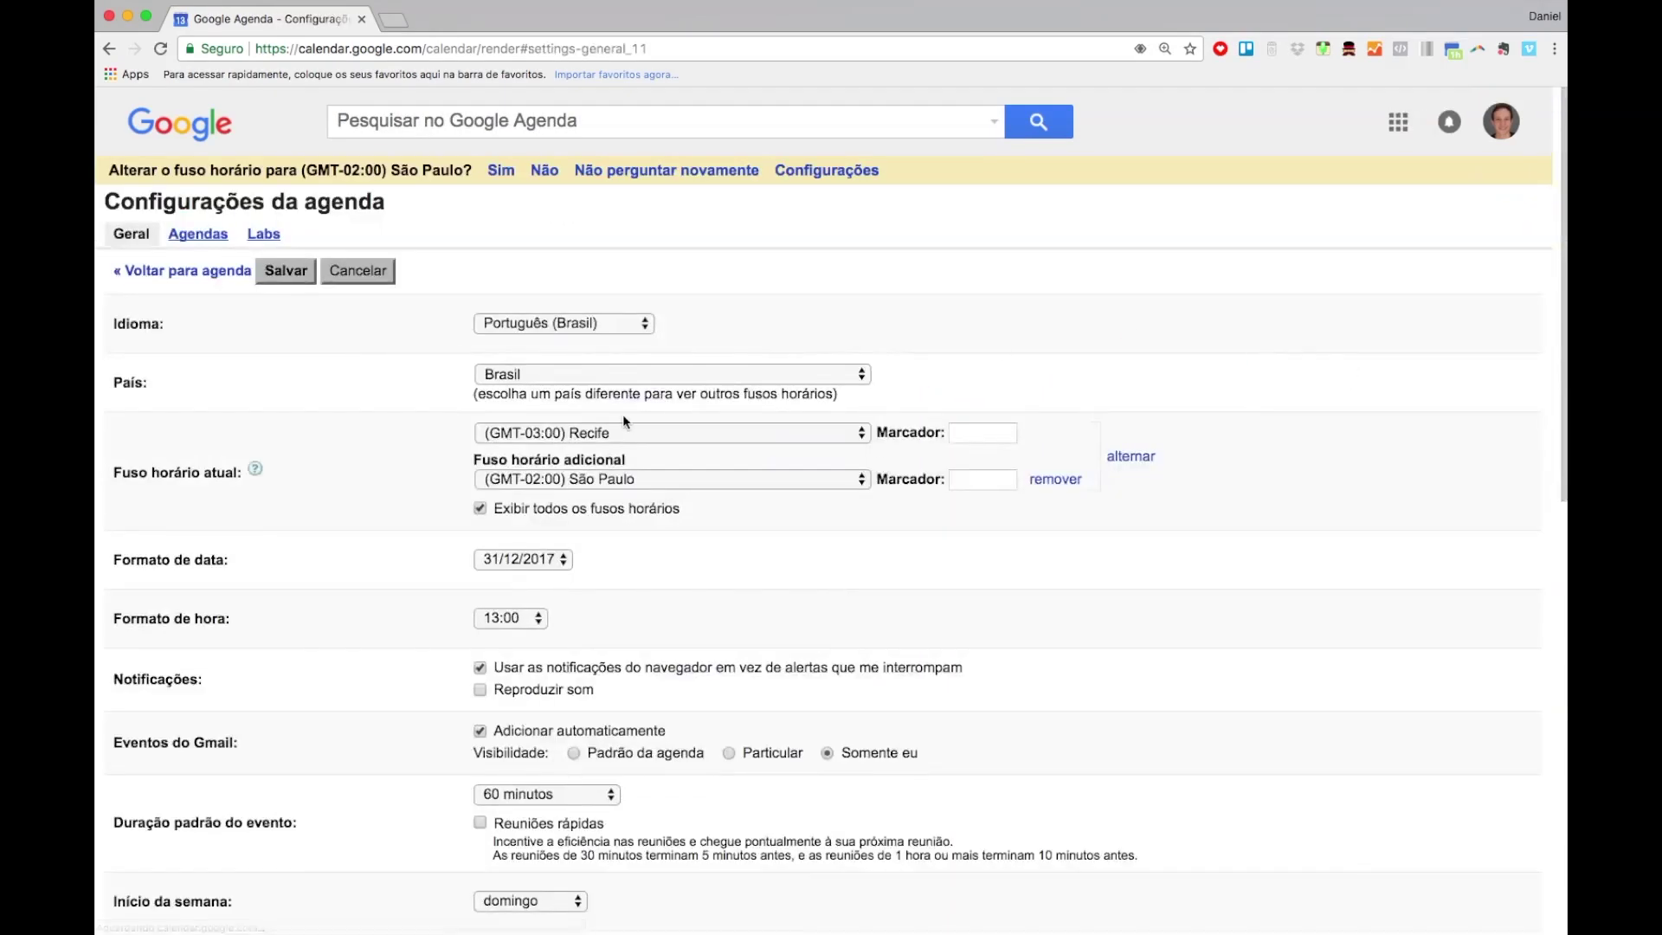
pyautogui.click(1140, 458)
pyautogui.click(1056, 479)
pyautogui.click(288, 273)
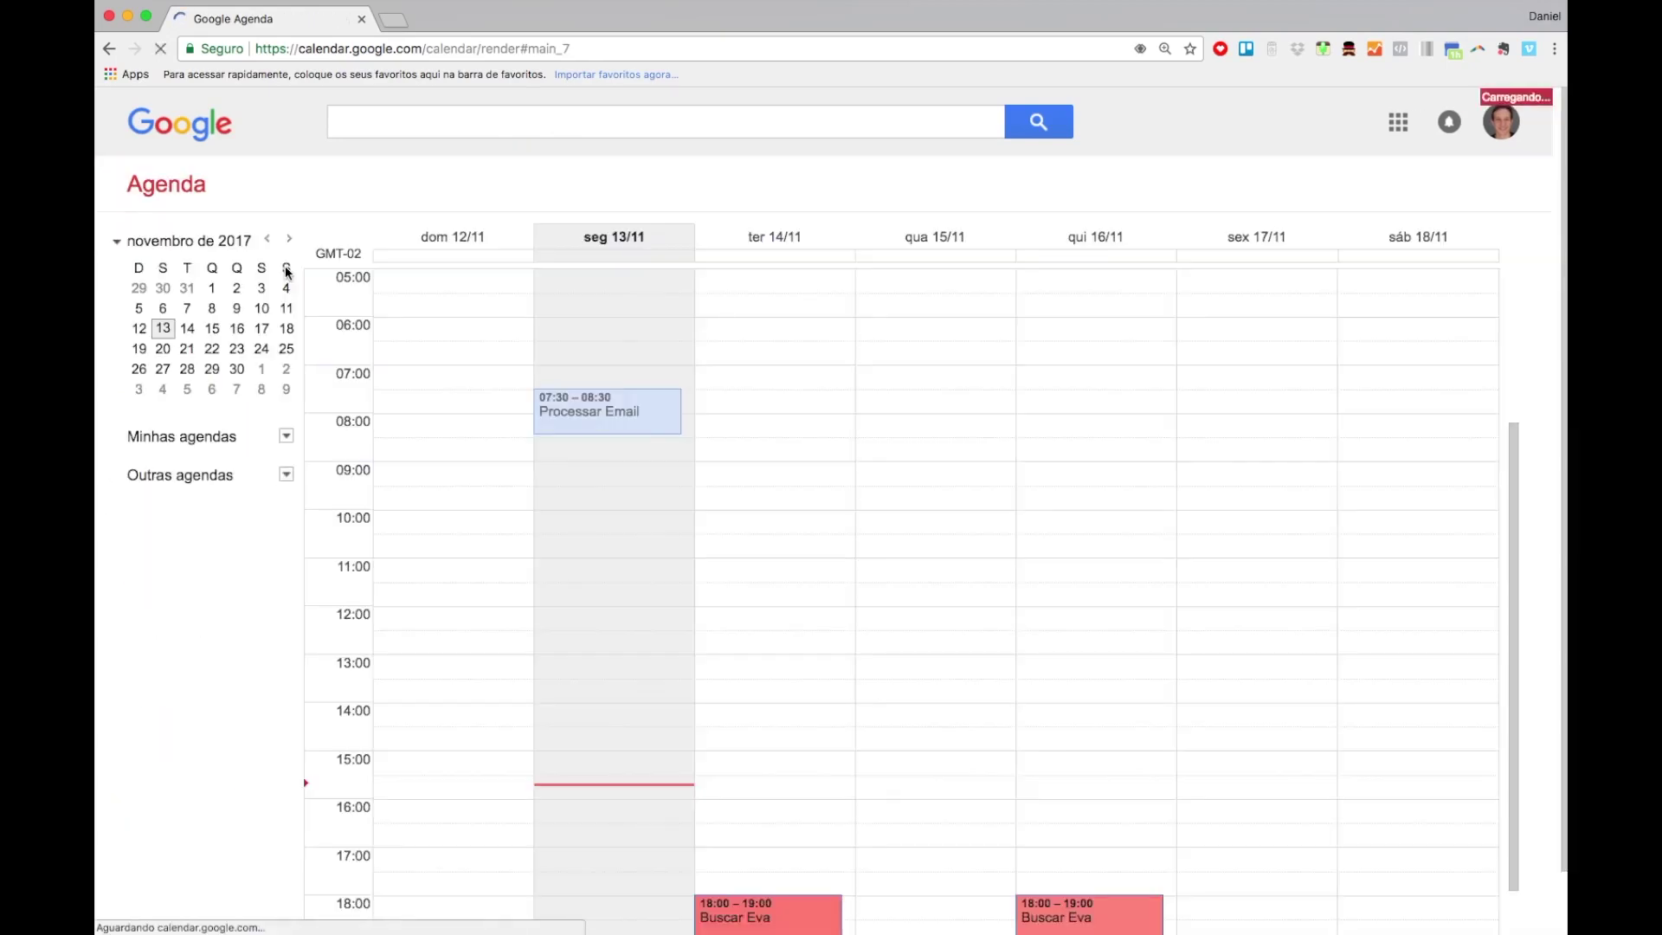